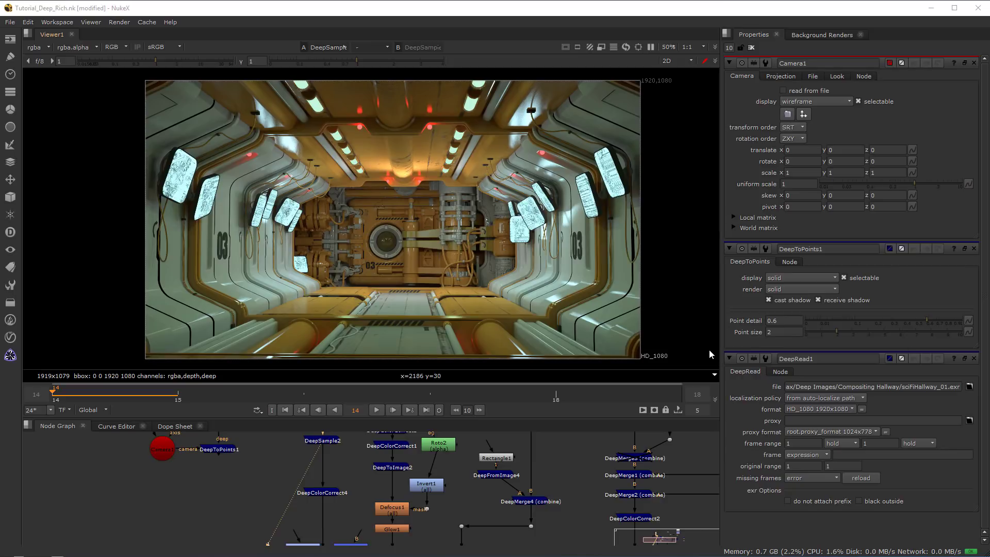
Show the DeepToPoints1 point cloud in the viewer and examine the hallway from the front and the side.
{"action": "mouse_move", "coordinate": [514, 263]}
{"action": "middle_mouse_down"}
{"action": "mouse_move", "coordinate": [478, 262]}
{"action": "mouse_move", "coordinate": [503, 261]}
{"action": "middle_mouse_up"}
{"action": "middle_click_drag", "start_coordinate": [482, 224], "coordinate": [486, 226]}
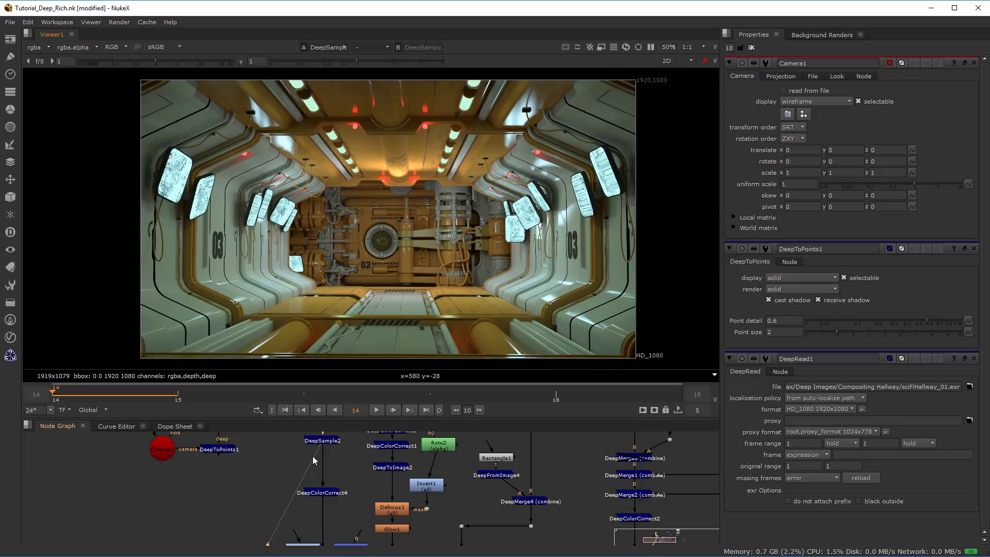
{"action": "key", "text": "1"}
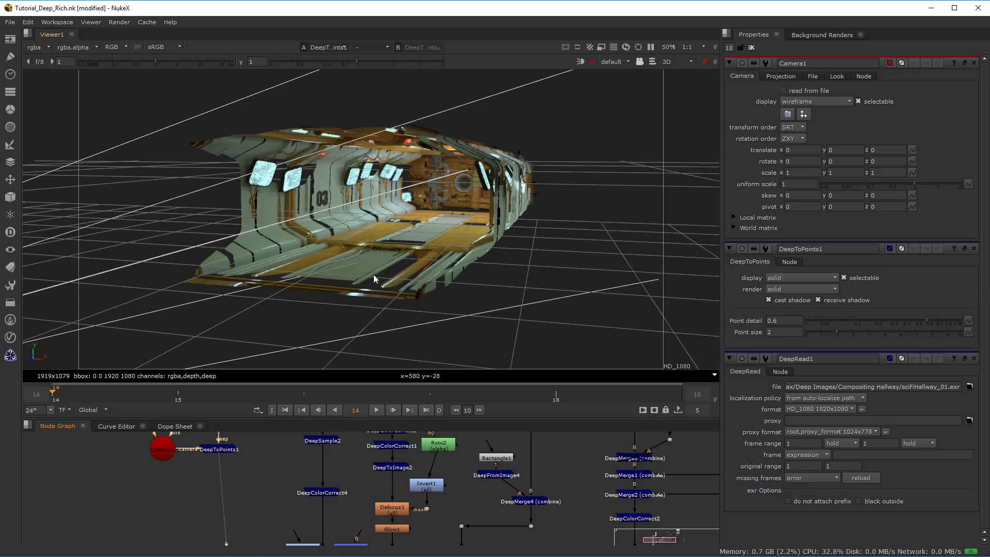
{"action": "left_click_drag", "start_coordinate": [423, 289], "coordinate": [458, 274], "text": "ctrl"}
{"action": "middle_click_drag", "start_coordinate": [459, 274], "coordinate": [389, 267], "text": "alt"}
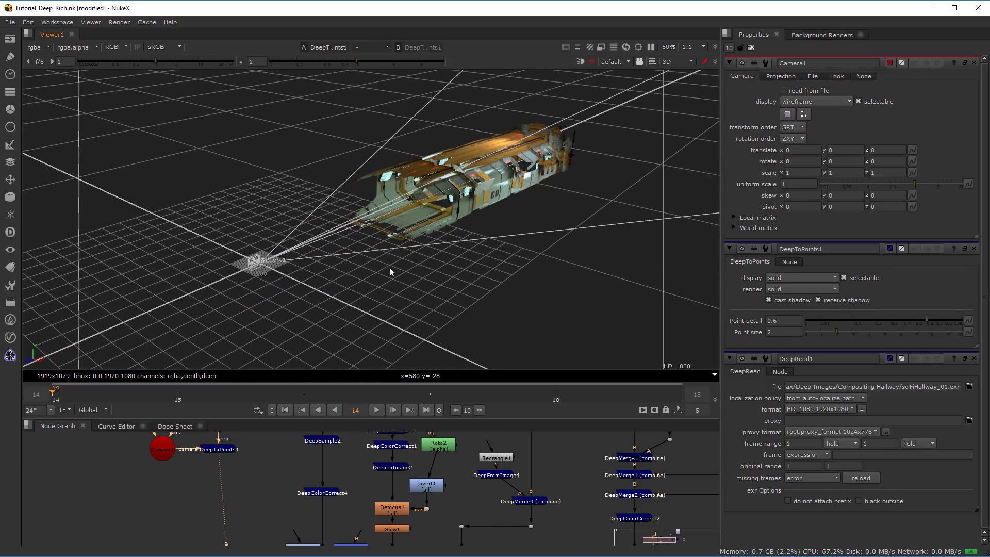
{"action": "left_click_drag", "start_coordinate": [389, 267], "coordinate": [458, 236], "text": "ctrl"}
{"action": "scroll", "coordinate": [439, 236], "scroll_direction": "up", "scroll_amount": 3}
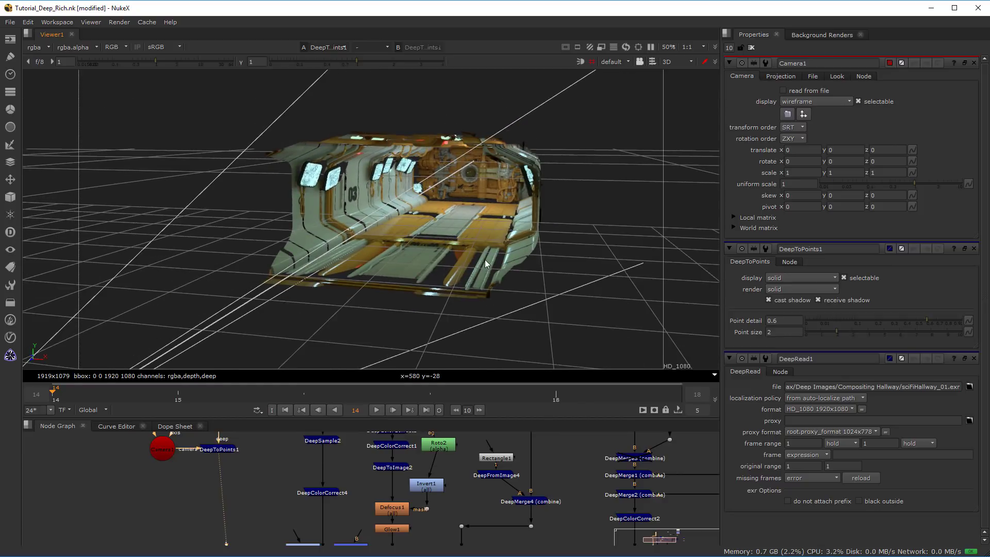
{"action": "left_click_drag", "start_coordinate": [485, 259], "coordinate": [406, 267], "text": "ctrl"}
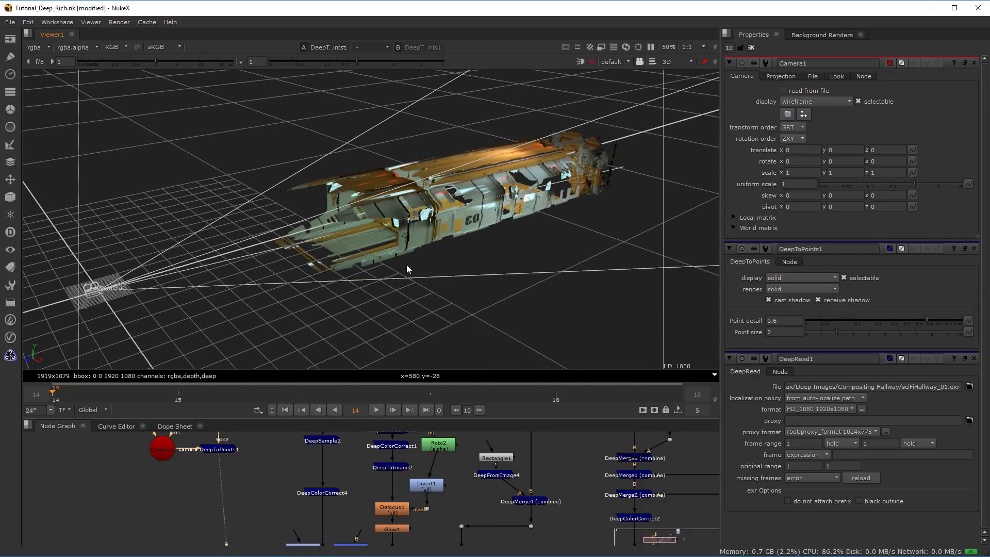
Examine Camera1 up close at the 3D scene's origin, where its frustum lines converge.
{"action": "middle_click_drag", "start_coordinate": [177, 291], "coordinate": [470, 173]}
{"action": "scroll", "coordinate": [349, 270], "scroll_direction": "up", "scroll_amount": 6}
{"action": "scroll", "coordinate": [471, 175], "scroll_direction": "down", "scroll_amount": 2}
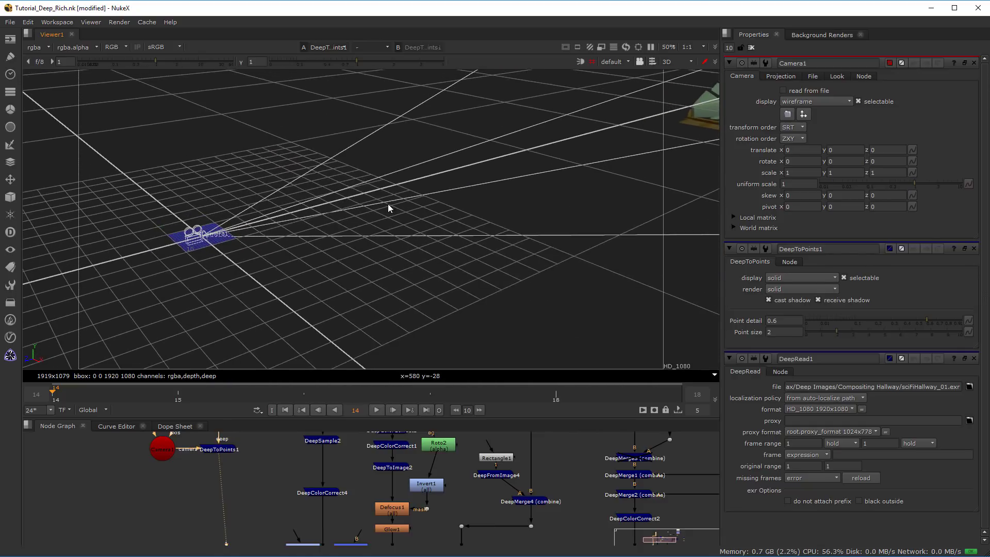
{"action": "scroll", "coordinate": [248, 249], "scroll_direction": "up", "scroll_amount": 5}
{"action": "middle_click_drag", "start_coordinate": [279, 240], "coordinate": [338, 211]}
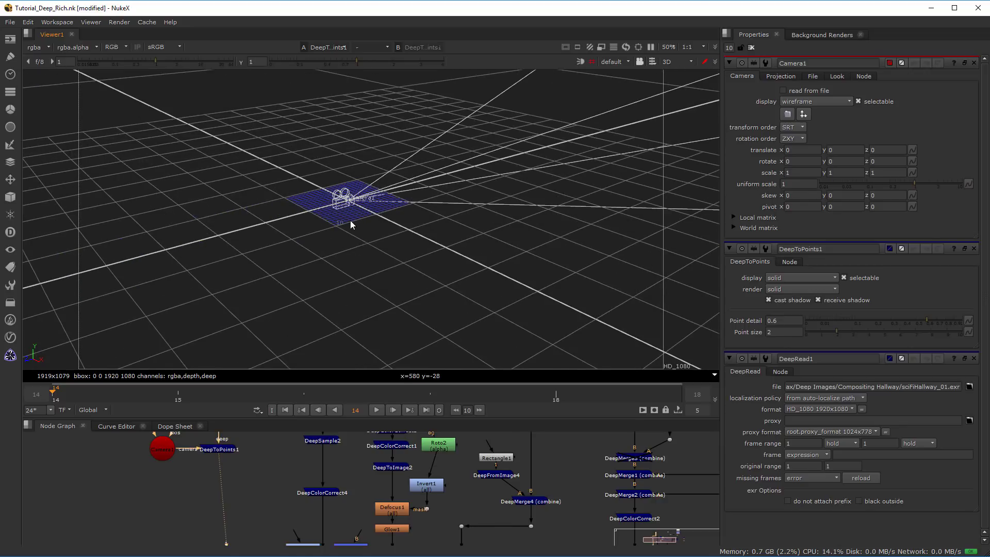
{"action": "mouse_move", "coordinate": [357, 236]}
{"action": "middle_mouse_down", "text": "alt"}
{"action": "mouse_move", "coordinate": [361, 219]}
{"action": "mouse_move", "coordinate": [349, 224]}
{"action": "mouse_move", "coordinate": [362, 227]}
{"action": "middle_mouse_up", "text": "alt"}
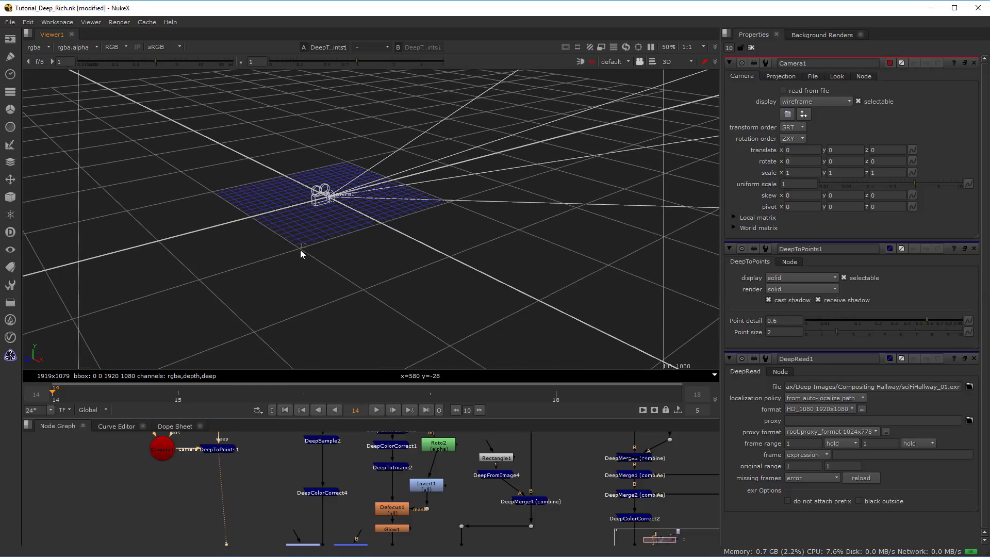
Examine the full depth of the hallway point cloud from the side and above, in relation to the camera.
{"action": "scroll", "coordinate": [402, 245], "scroll_direction": "down", "scroll_amount": 10}
{"action": "middle_click_drag", "start_coordinate": [526, 248], "coordinate": [376, 287]}
{"action": "scroll", "coordinate": [489, 256], "scroll_direction": "down", "scroll_amount": 4}
{"action": "scroll", "coordinate": [484, 258], "scroll_direction": "down", "scroll_amount": 4}
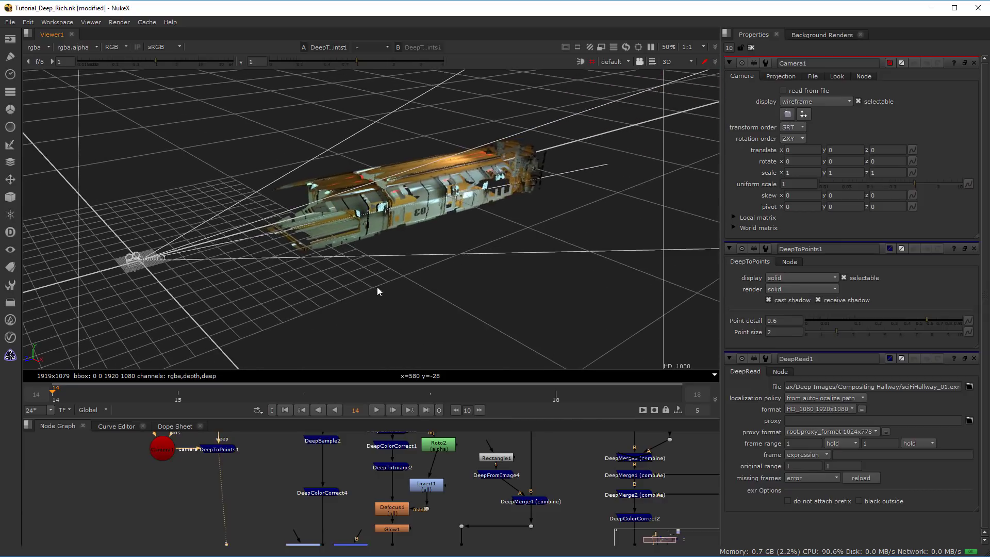
{"action": "scroll", "coordinate": [453, 253], "scroll_direction": "up", "scroll_amount": 2}
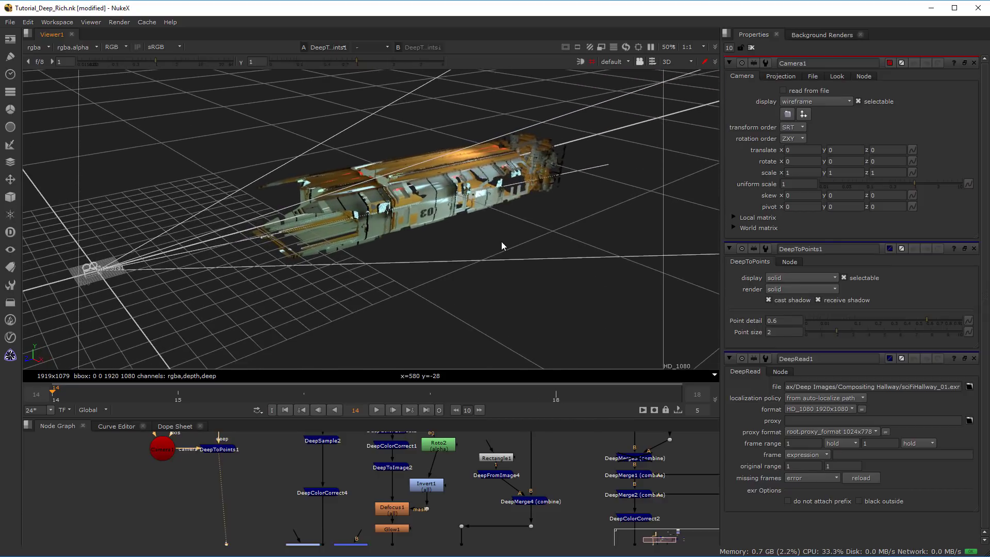
{"action": "left_click_drag", "start_coordinate": [501, 242], "coordinate": [471, 275], "text": "ctrl"}
{"action": "middle_click_drag", "start_coordinate": [471, 274], "coordinate": [434, 231]}
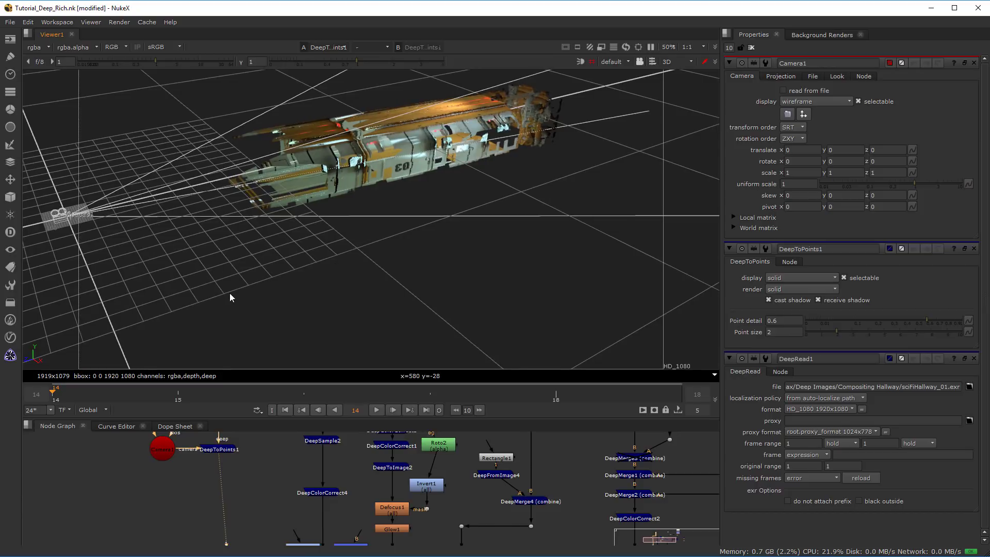
{"action": "left_click_drag", "start_coordinate": [512, 212], "coordinate": [322, 274], "text": "ctrl"}
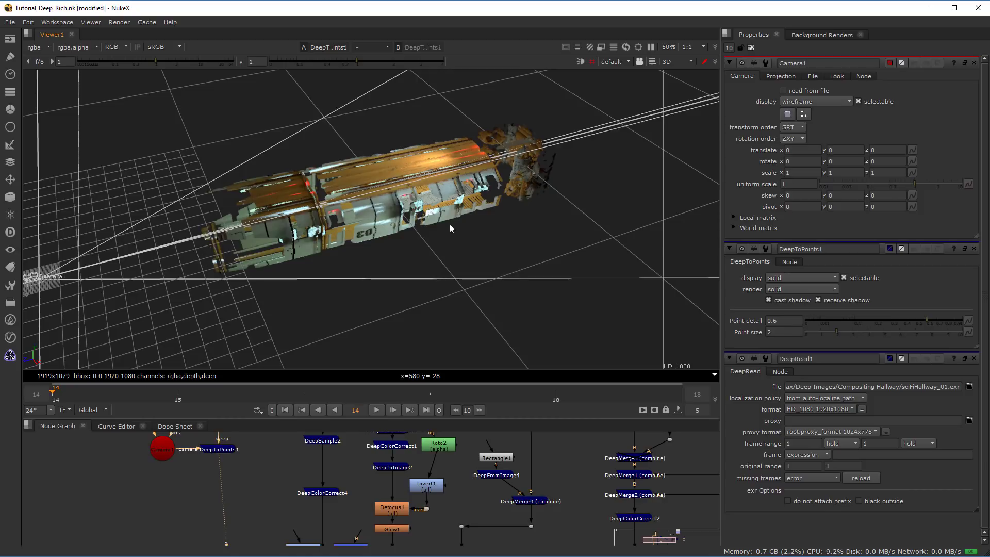
{"action": "left_click_drag", "start_coordinate": [449, 228], "coordinate": [477, 132], "text": "ctrl"}
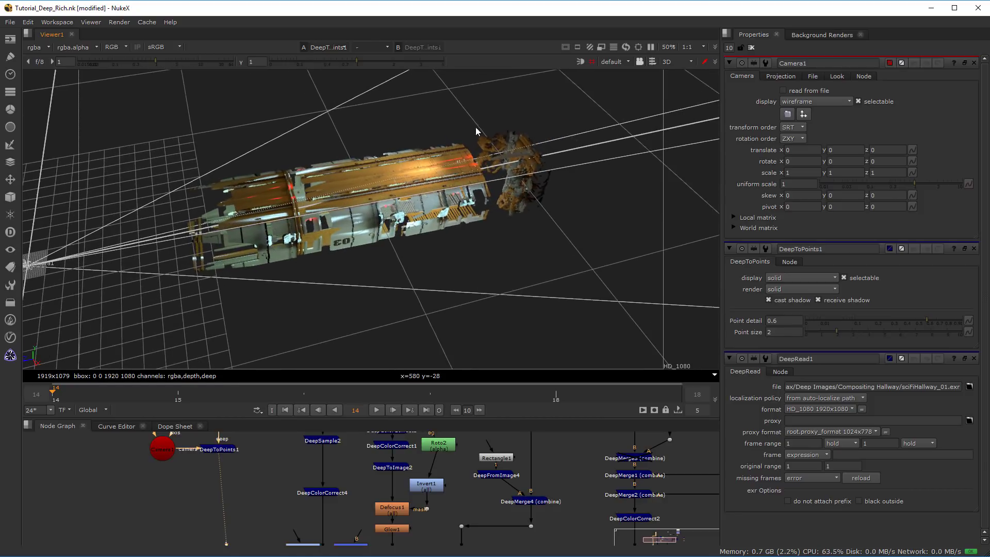
{"action": "left_click_drag", "start_coordinate": [401, 262], "coordinate": [163, 307], "text": "ctrl"}
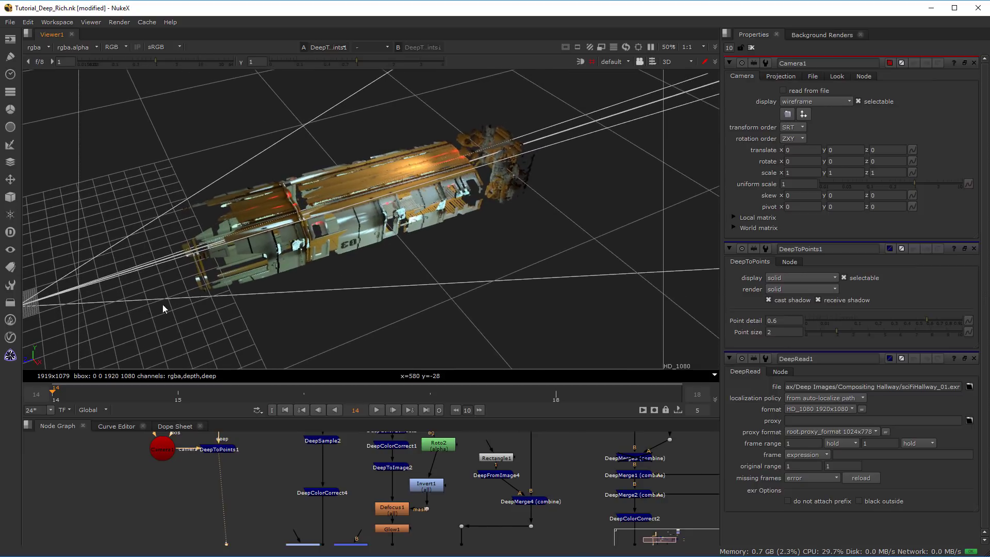
{"action": "left_click_drag", "start_coordinate": [244, 276], "coordinate": [298, 248], "text": "ctrl"}
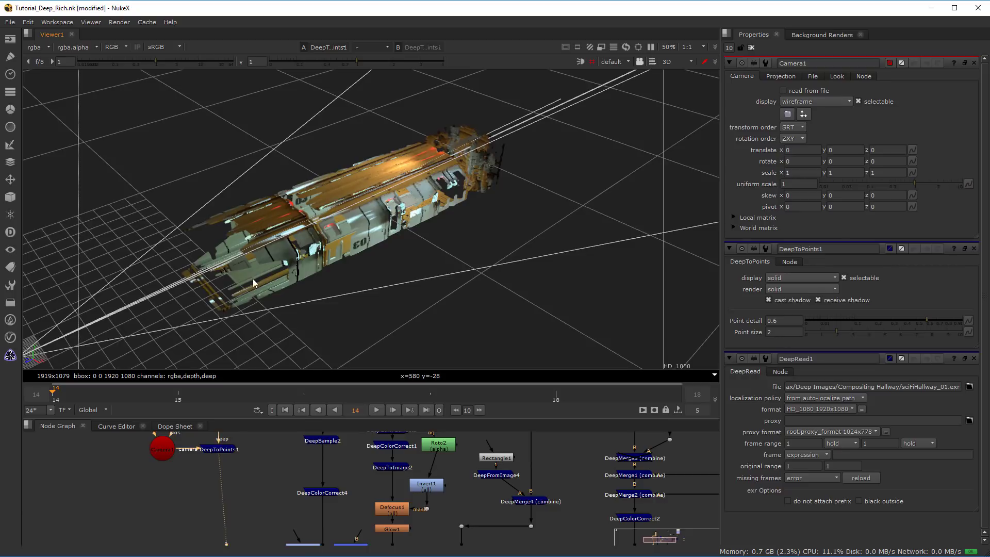
{"action": "left_click_drag", "start_coordinate": [252, 278], "coordinate": [289, 272], "text": "ctrl"}
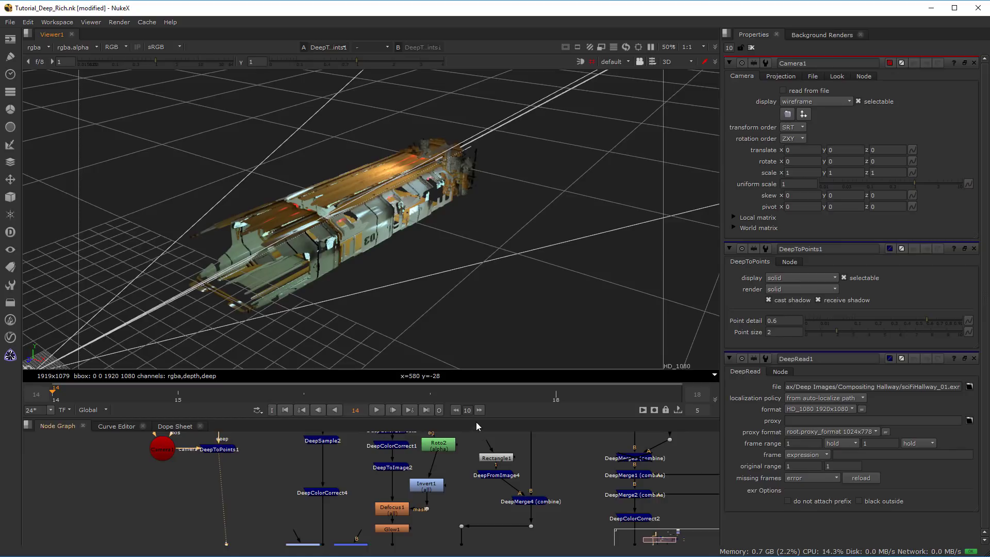
Reconnect the viewer from DeepToPoints1 to DeepSample2 to show the original 2D hallway image.
{"action": "left_click_drag", "start_coordinate": [505, 417], "coordinate": [509, 346]}
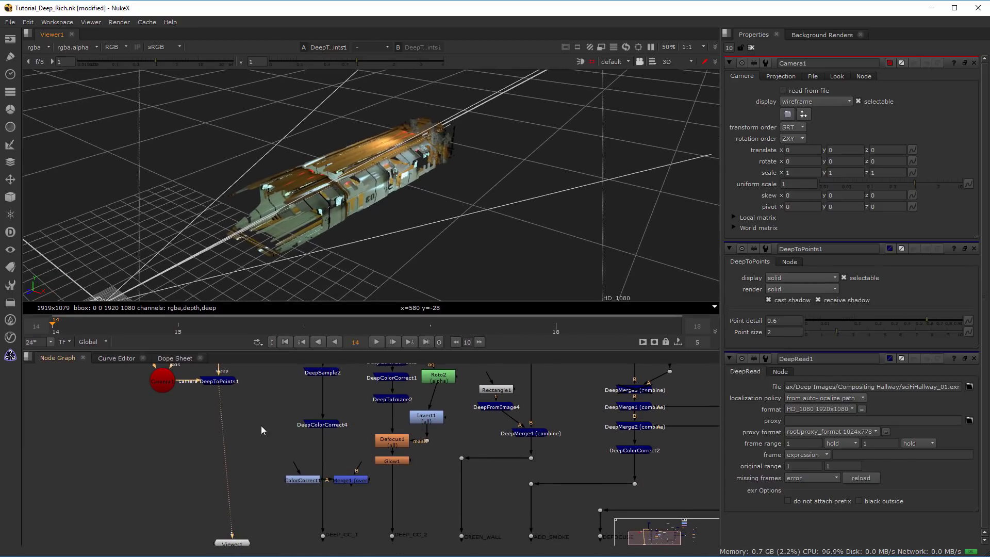
{"action": "left_click_drag", "start_coordinate": [220, 391], "coordinate": [320, 372]}
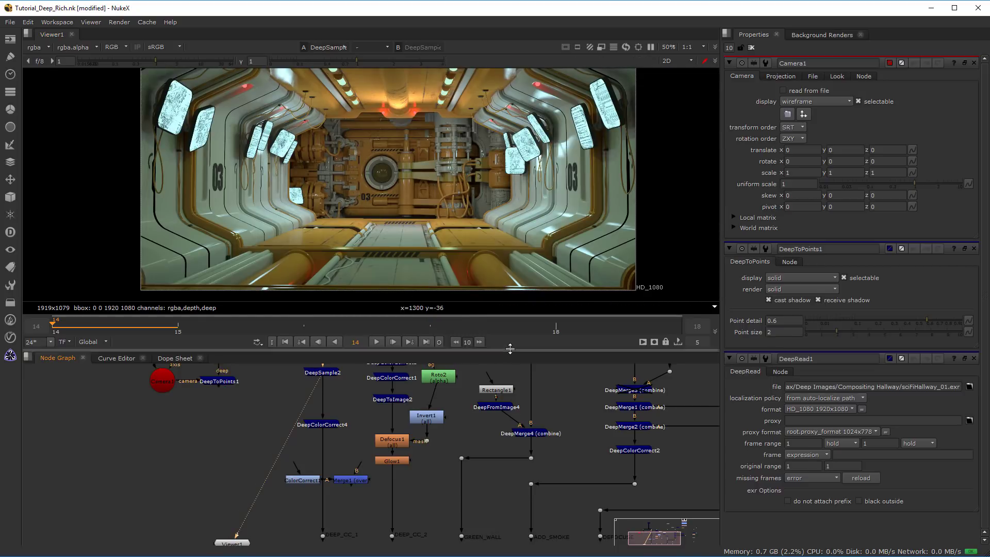
{"action": "left_click_drag", "start_coordinate": [509, 350], "coordinate": [509, 438]}
{"action": "mouse_move", "coordinate": [282, 483]}
{"action": "middle_mouse_down"}
{"action": "mouse_move", "coordinate": [266, 459]}
{"action": "mouse_move", "coordinate": [283, 471]}
{"action": "middle_mouse_up"}
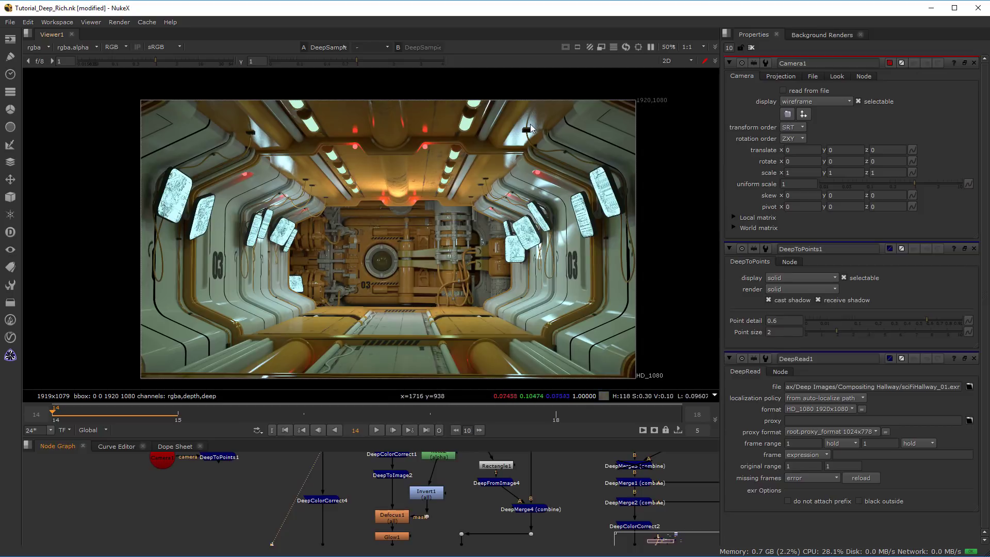
View the output of DeepColorCorrect4 and open its masking settings.
{"action": "middle_click_drag", "start_coordinate": [342, 484], "coordinate": [351, 495]}
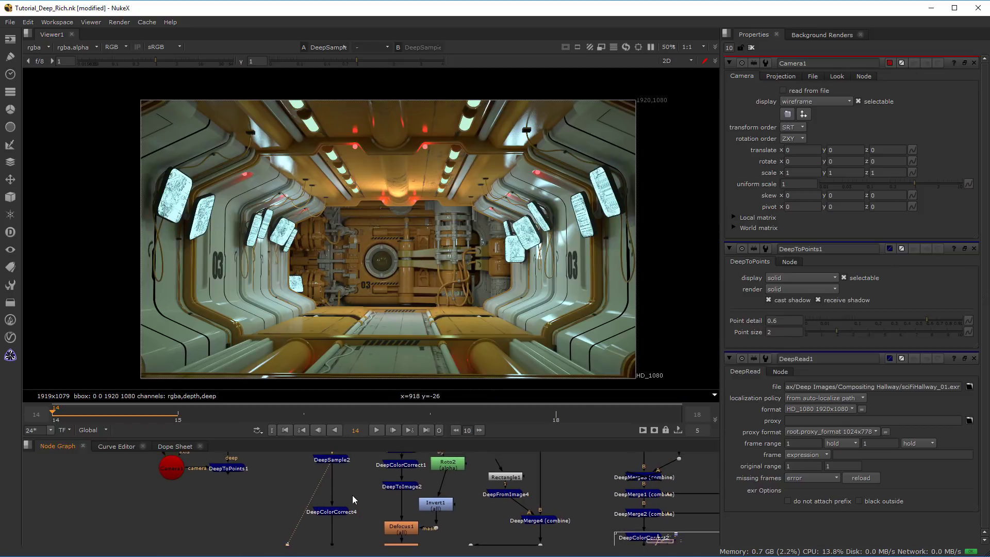
{"action": "left_click_drag", "start_coordinate": [327, 473], "coordinate": [326, 512]}
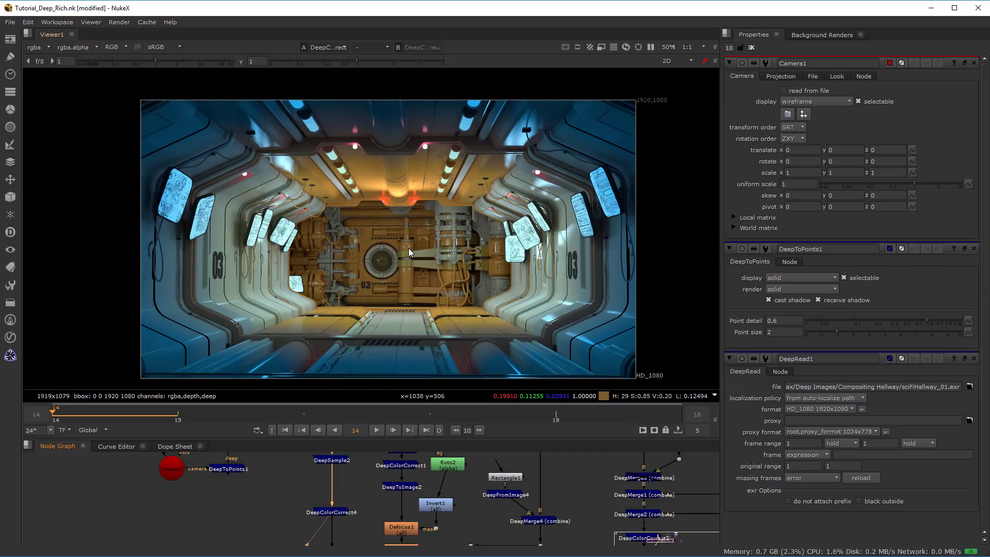
{"action": "left_click", "coordinate": [332, 513]}
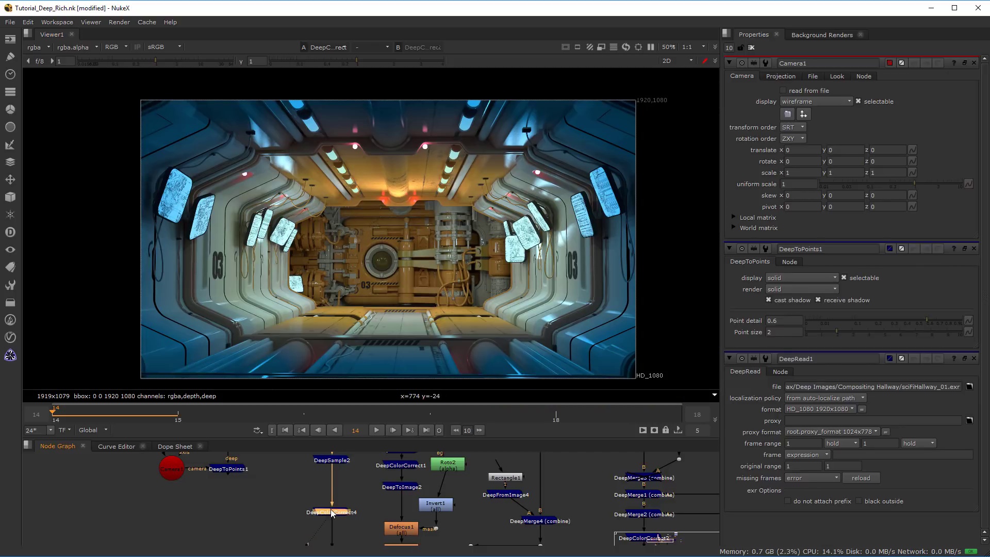
{"action": "double_click", "coordinate": [332, 513]}
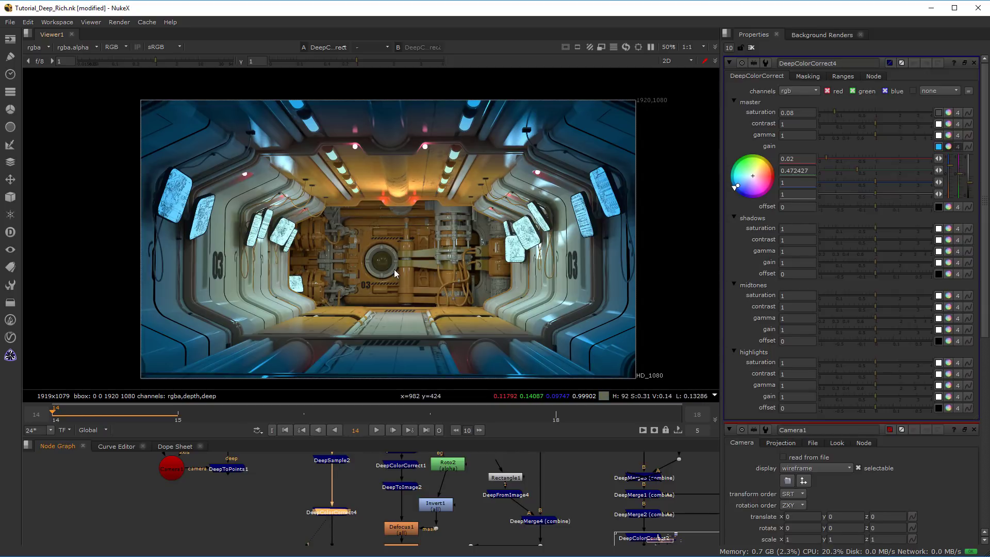
{"action": "left_click", "coordinate": [811, 77]}
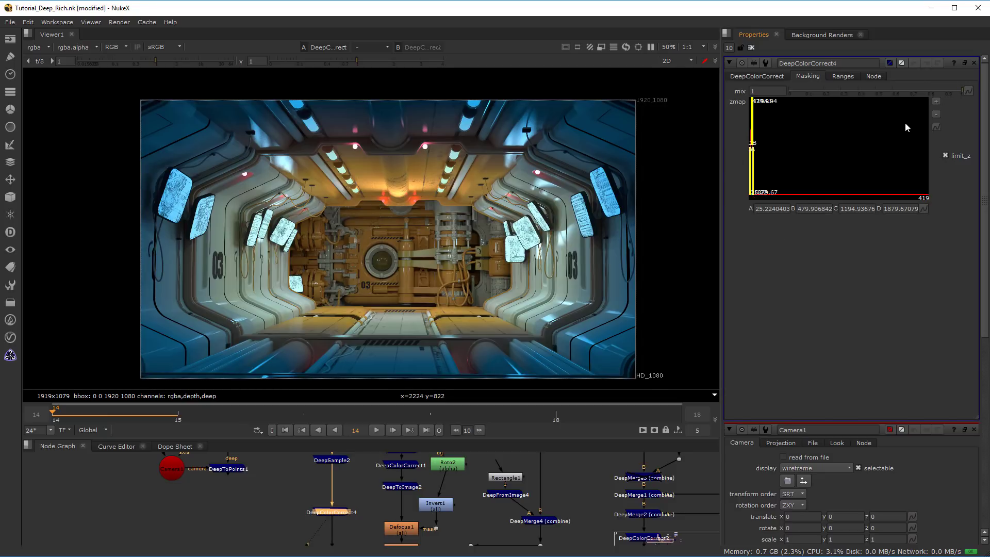
Set point A of DeepColorCorrect4's zmap to 0 after trying a value of 32.
{"action": "left_click", "coordinate": [934, 102]}
{"action": "left_click", "coordinate": [933, 102]}
{"action": "left_click", "coordinate": [934, 103]}
{"action": "left_click", "coordinate": [933, 102]}
{"action": "left_click", "coordinate": [934, 102]}
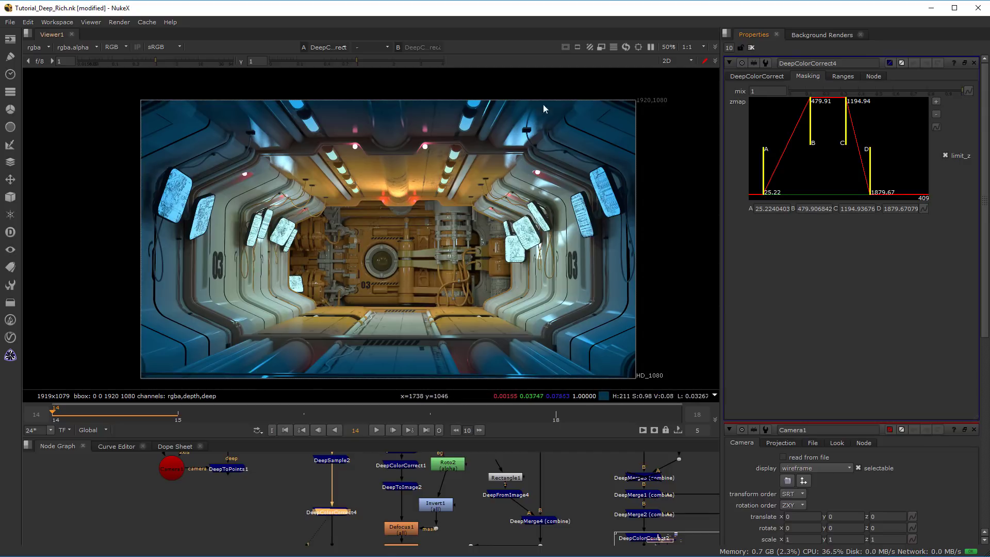
{"action": "double_click", "coordinate": [789, 211]}
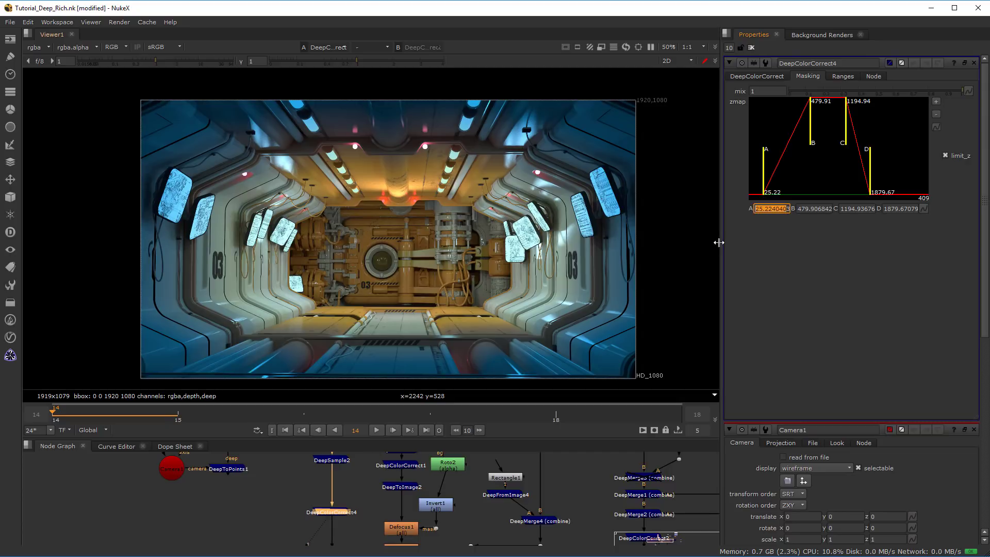
{"action": "type", "text": "32"}
{"action": "key", "text": "Return"}
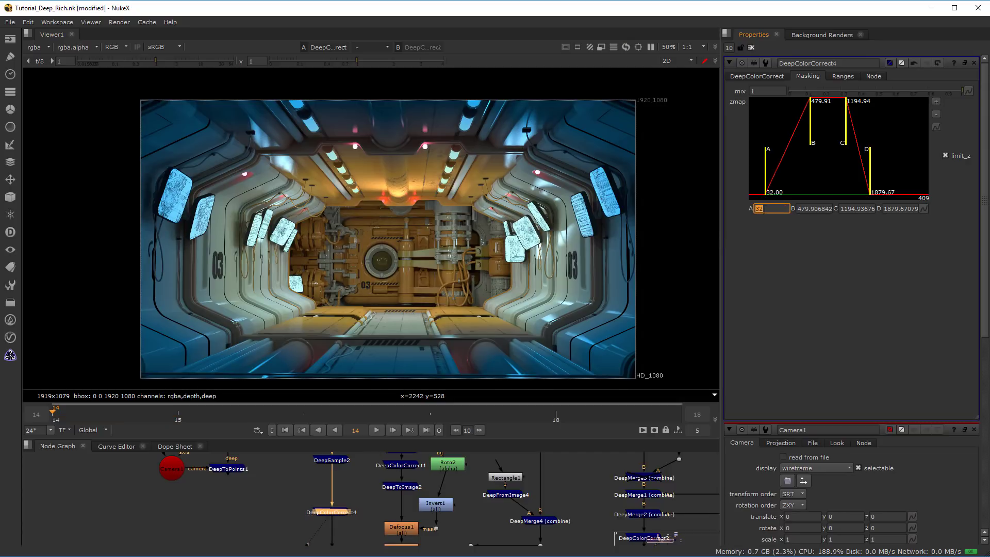
{"action": "type", "text": "0"}
{"action": "key", "text": "Return"}
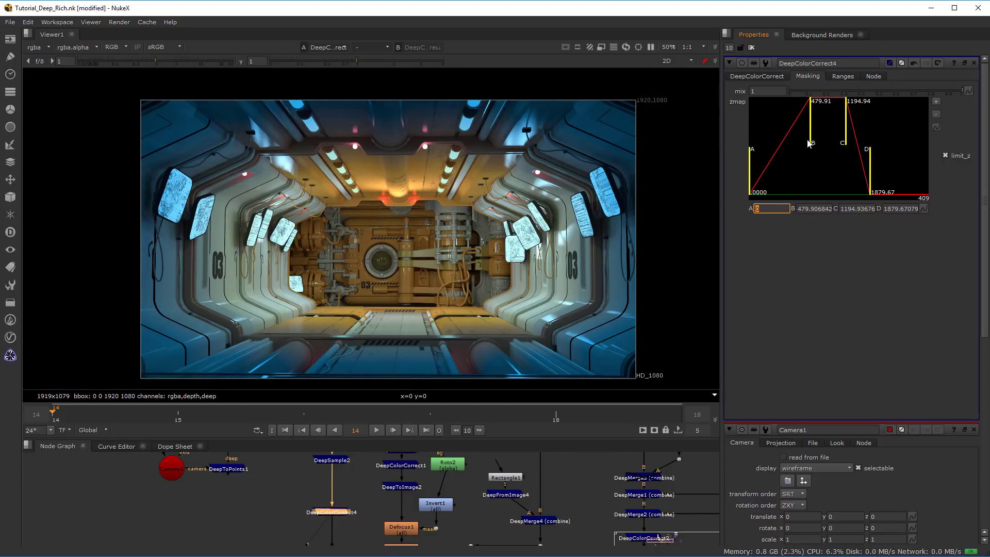
Reshape the zmap falloff with point B at about 84, point D at about 1573 and point C at about 1394.
{"action": "mouse_move", "coordinate": [811, 142]}
{"action": "left_mouse_down"}
{"action": "mouse_move", "coordinate": [756, 146]}
{"action": "mouse_move", "coordinate": [775, 150]}
{"action": "left_mouse_up"}
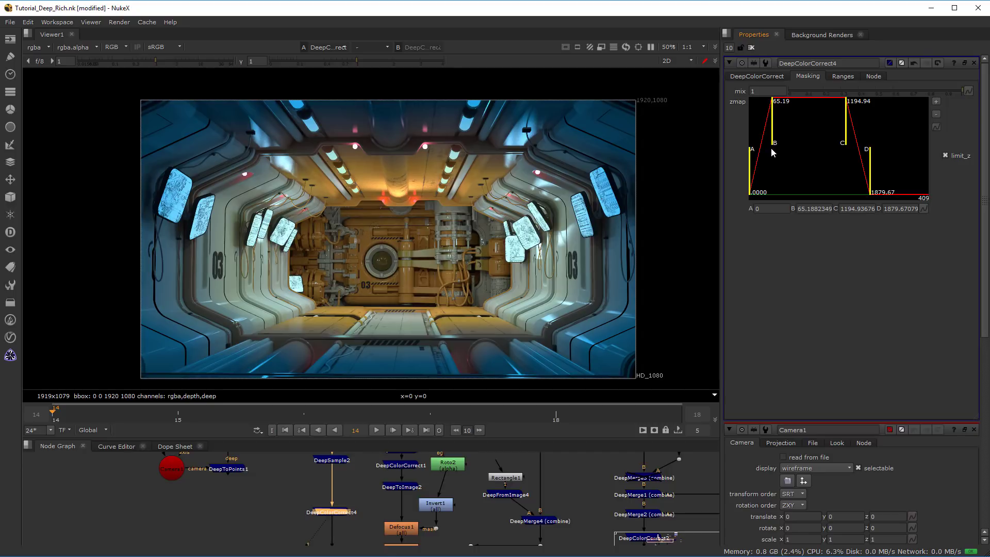
{"action": "mouse_move", "coordinate": [774, 144]}
{"action": "left_mouse_down"}
{"action": "mouse_move", "coordinate": [791, 146]}
{"action": "mouse_move", "coordinate": [775, 146]}
{"action": "left_mouse_up"}
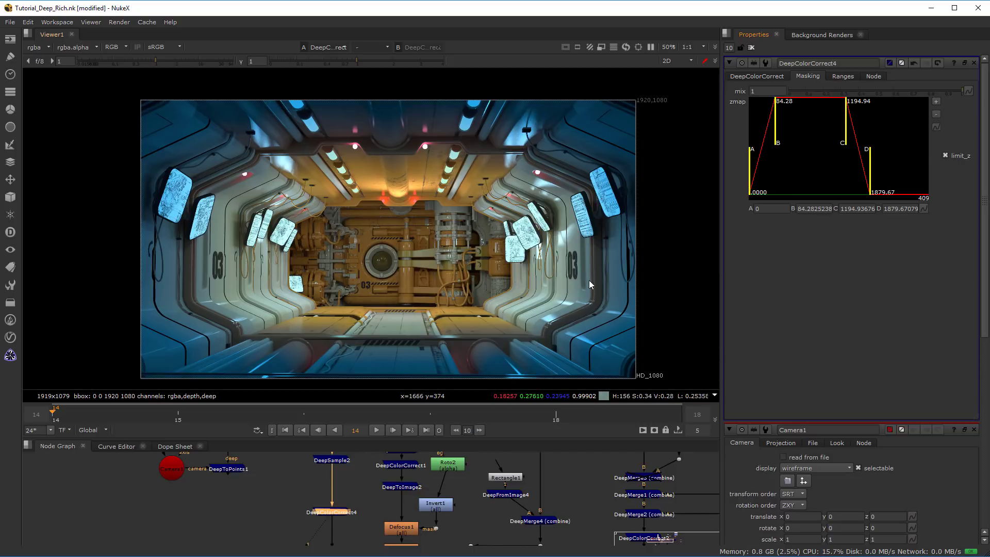
{"action": "mouse_move", "coordinate": [869, 189]}
{"action": "left_mouse_down"}
{"action": "mouse_move", "coordinate": [888, 191]}
{"action": "mouse_move", "coordinate": [860, 187]}
{"action": "left_mouse_up"}
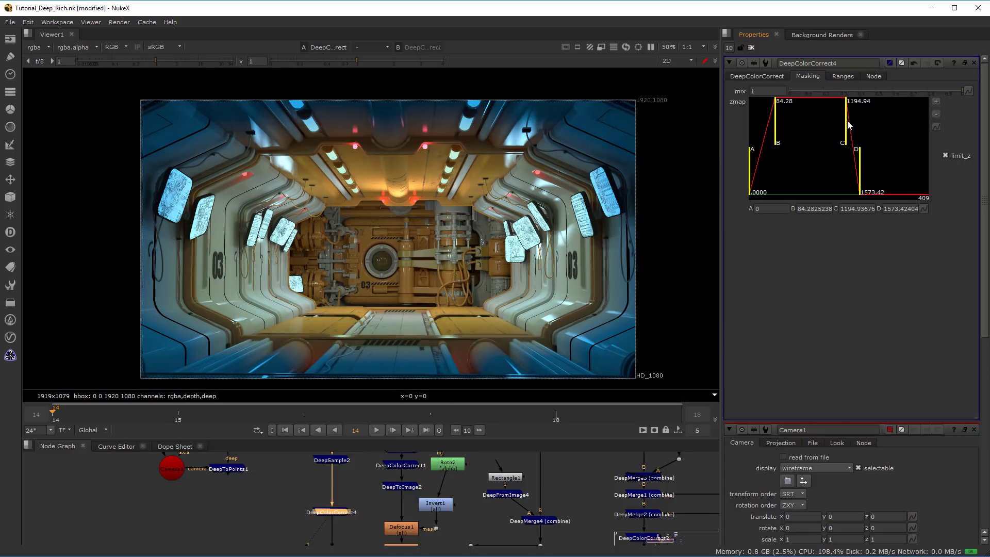
{"action": "left_click_drag", "start_coordinate": [847, 125], "coordinate": [856, 125]}
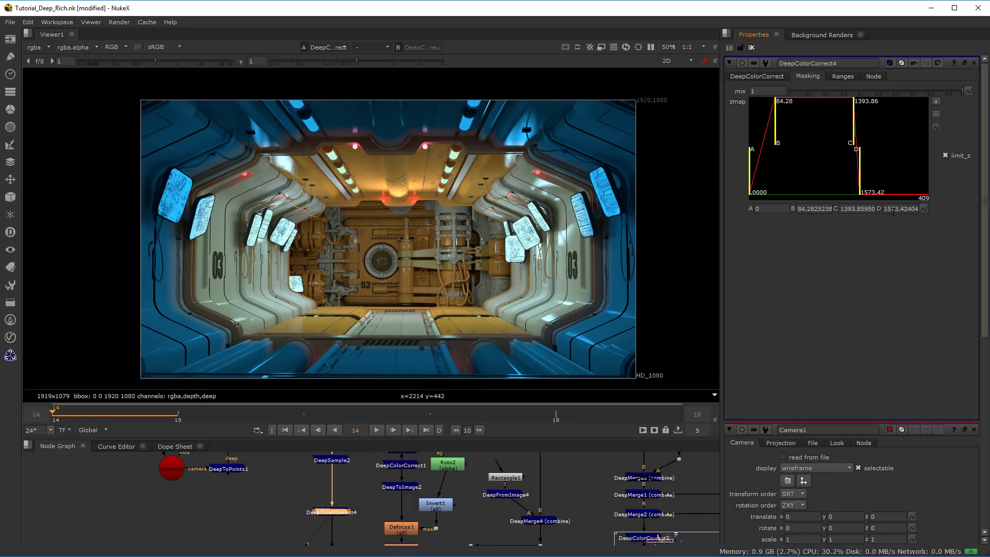
Try zmap point D at 1500, and extend it to about 2821 for a longer falloff.
{"action": "double_click", "coordinate": [886, 211]}
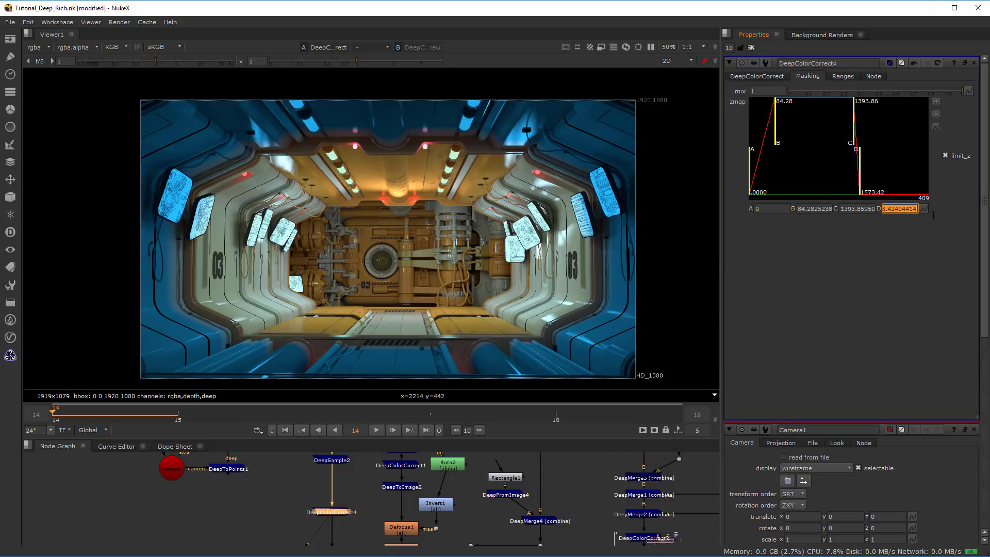
{"action": "type", "text": "1500"}
{"action": "key", "text": "Return"}
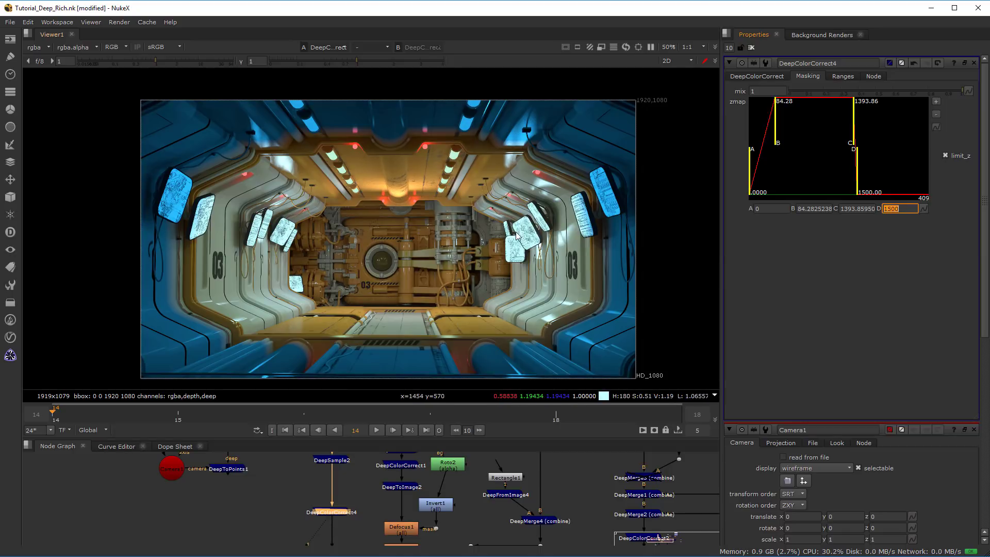
{"action": "left_click_drag", "start_coordinate": [857, 179], "coordinate": [898, 180]}
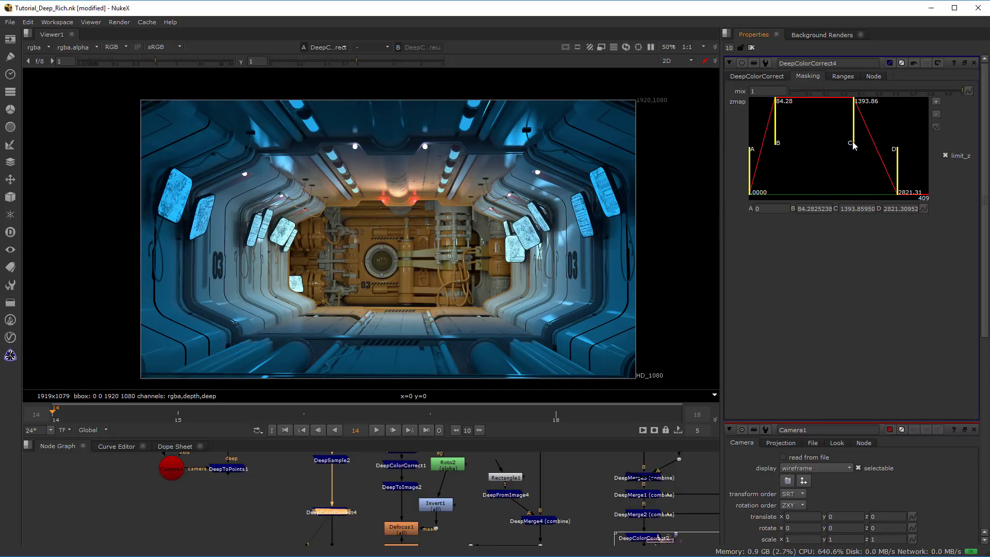
Shift DeepColorCorrect4's zmap to a farther depth band, with C at about 2116, B at about 1483 and A at about 1054.
{"action": "left_click_drag", "start_coordinate": [853, 146], "coordinate": [877, 146]}
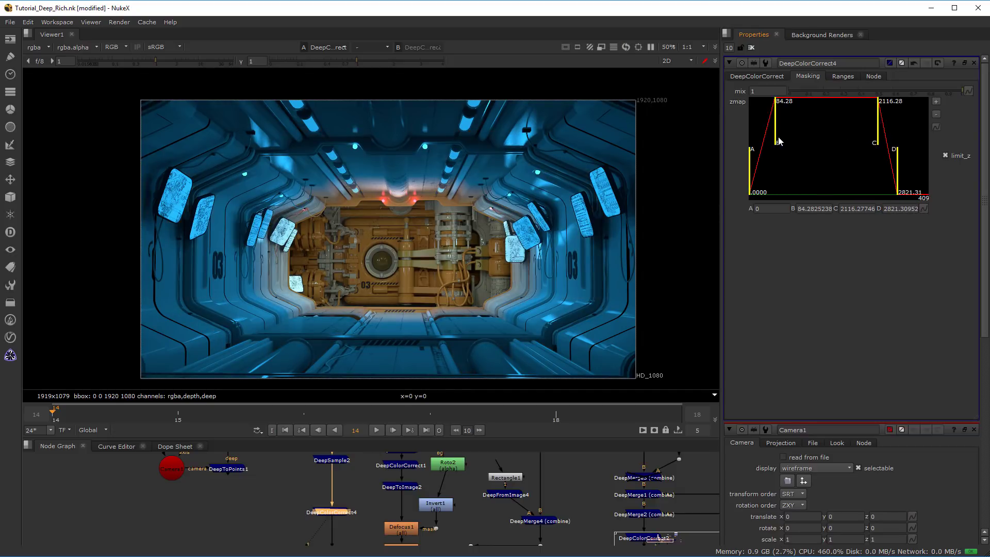
{"action": "mouse_move", "coordinate": [778, 141]}
{"action": "left_mouse_down"}
{"action": "mouse_move", "coordinate": [840, 140]}
{"action": "mouse_move", "coordinate": [831, 142]}
{"action": "left_mouse_up"}
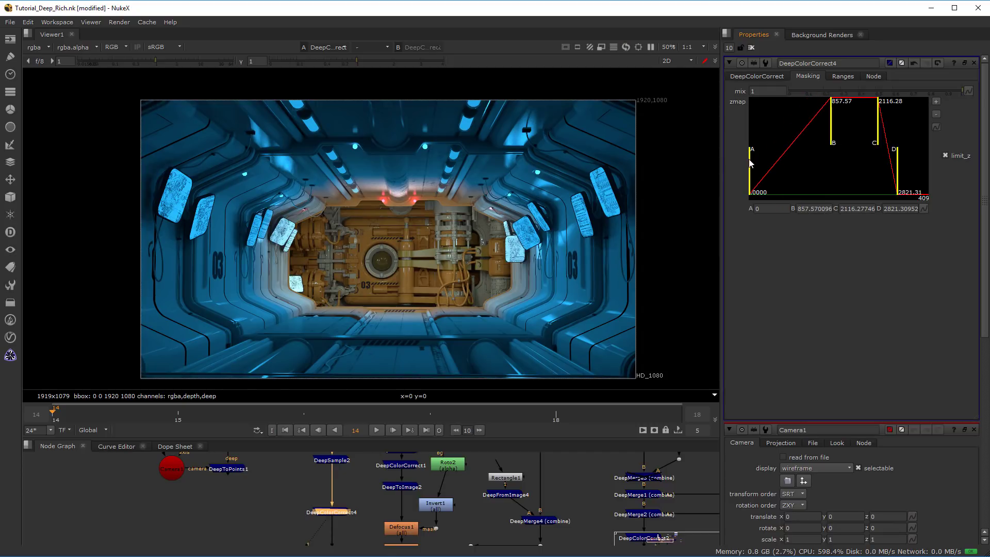
{"action": "mouse_move", "coordinate": [750, 163]}
{"action": "left_mouse_down"}
{"action": "mouse_move", "coordinate": [807, 157]}
{"action": "mouse_move", "coordinate": [848, 139]}
{"action": "mouse_move", "coordinate": [828, 156]}
{"action": "mouse_move", "coordinate": [856, 143]}
{"action": "mouse_move", "coordinate": [841, 164]}
{"action": "left_mouse_up"}
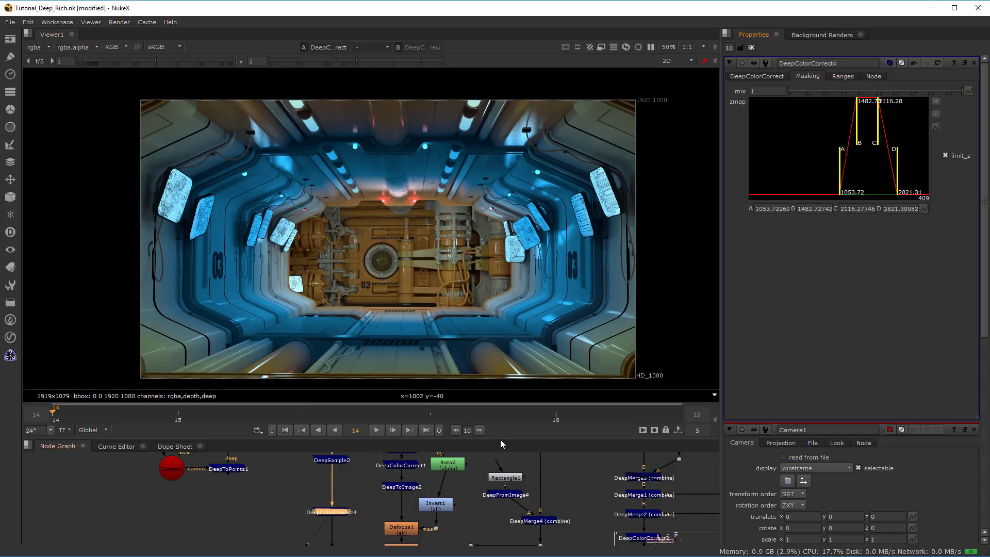
Connect the viewer to the DEEP_CC_2 output and examine the graded hallway up close.
{"action": "left_click_drag", "start_coordinate": [503, 439], "coordinate": [506, 378]}
{"action": "middle_click_drag", "start_coordinate": [434, 499], "coordinate": [412, 480]}
{"action": "middle_click_drag", "start_coordinate": [325, 483], "coordinate": [323, 437]}
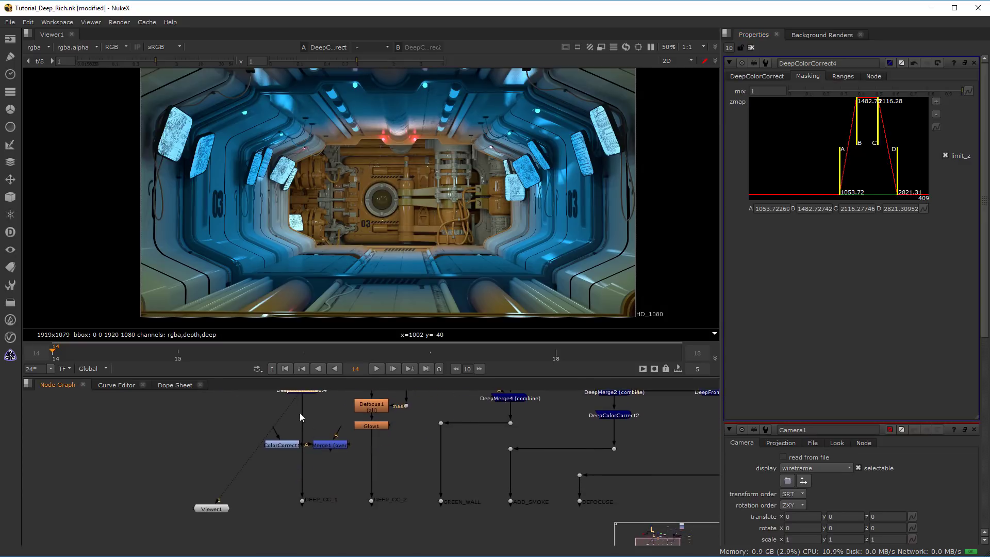
{"action": "left_click_drag", "start_coordinate": [233, 511], "coordinate": [371, 500]}
{"action": "left_click_drag", "start_coordinate": [215, 512], "coordinate": [307, 544]}
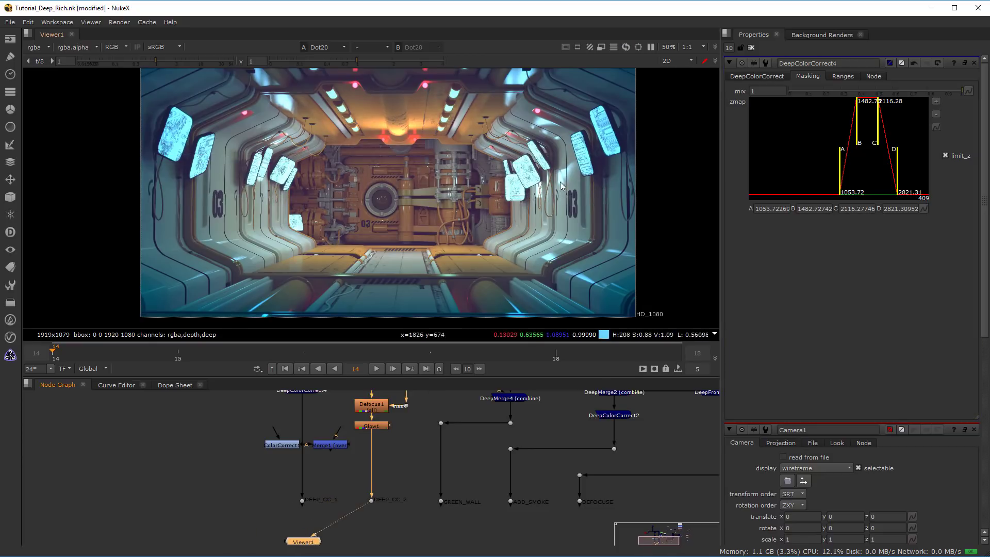
{"action": "middle_click_drag", "start_coordinate": [486, 217], "coordinate": [493, 250]}
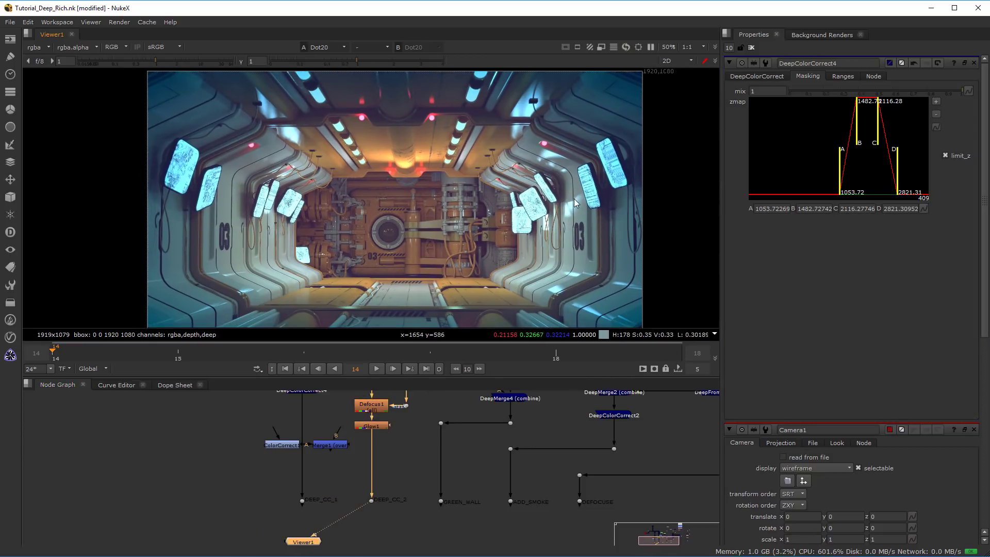
{"action": "scroll", "coordinate": [484, 219], "scroll_direction": "up", "scroll_amount": 2}
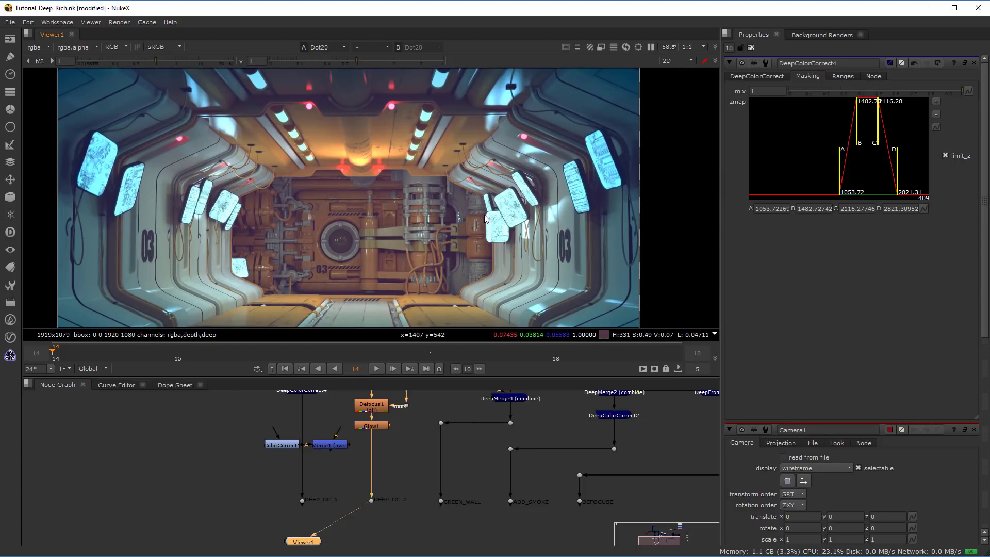
{"action": "middle_click_drag", "start_coordinate": [413, 200], "coordinate": [414, 193]}
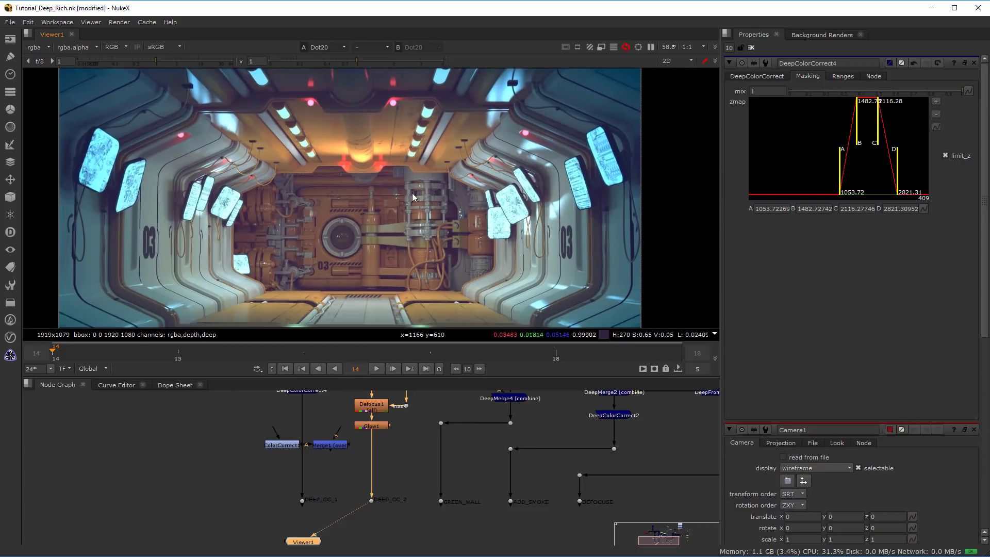
{"action": "scroll", "coordinate": [494, 220], "scroll_direction": "up", "scroll_amount": 1}
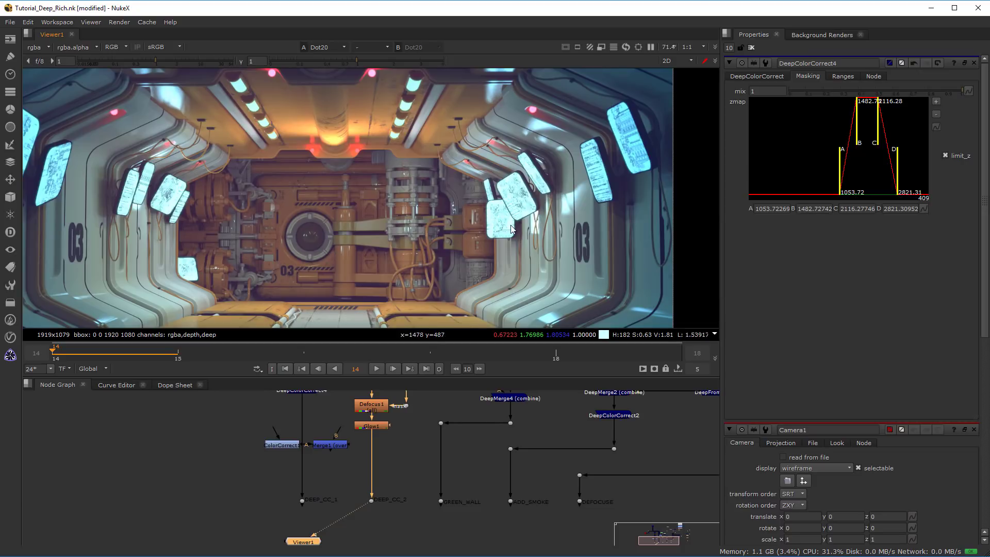
{"action": "scroll", "coordinate": [510, 203], "scroll_direction": "up", "scroll_amount": 1}
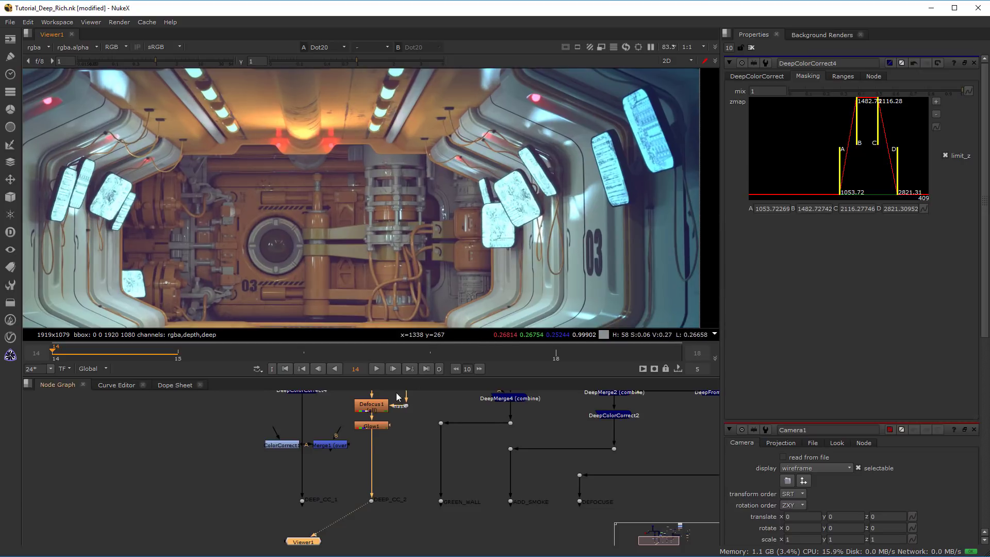
Disable the Glow1 node in the DEEP_CC_2 branch and examine the ceiling lights and cables without the glow.
{"action": "left_click", "coordinate": [377, 427]}
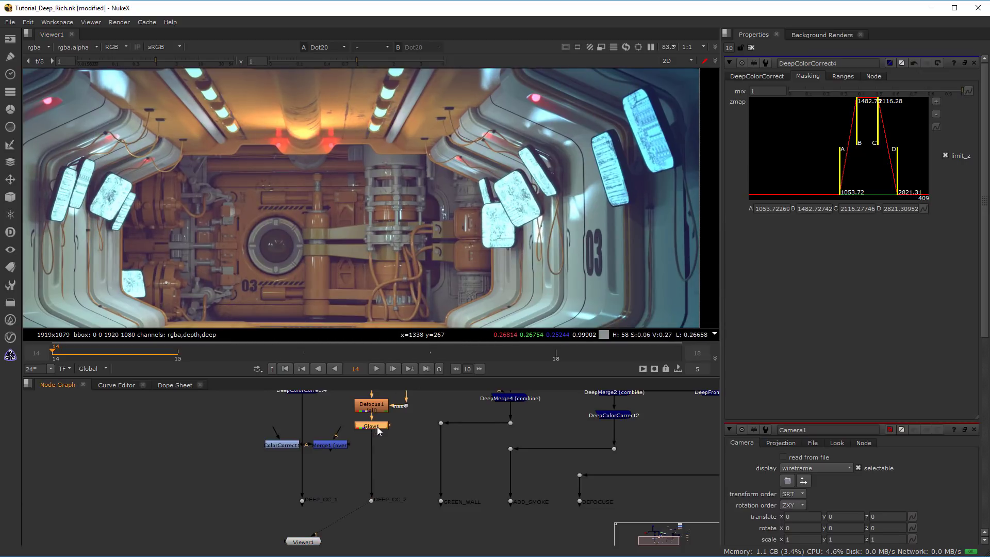
{"action": "scroll", "coordinate": [521, 189], "scroll_direction": "up", "scroll_amount": 4}
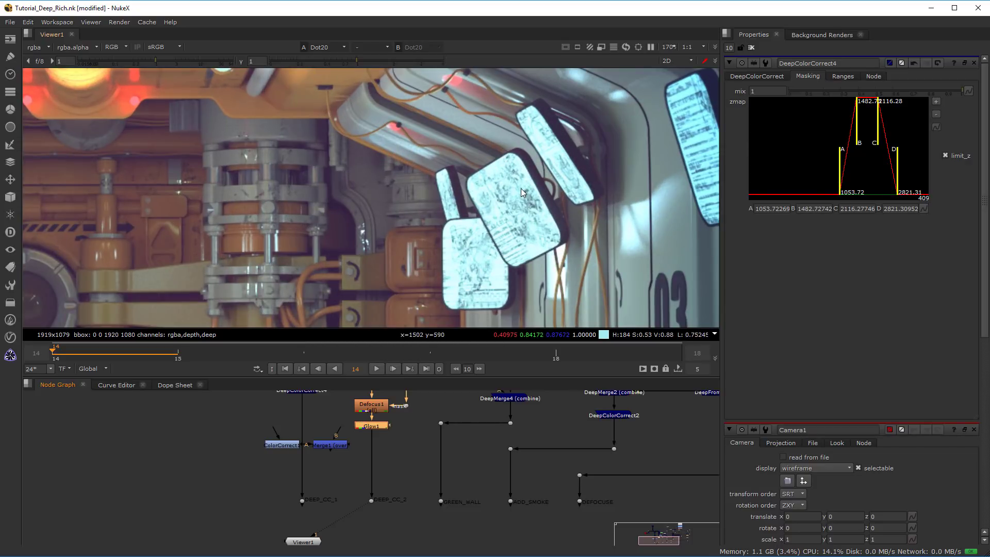
{"action": "key", "text": "d"}
{"action": "scroll", "coordinate": [521, 191], "scroll_direction": "down", "scroll_amount": 2}
{"action": "middle_click_drag", "start_coordinate": [599, 140], "coordinate": [499, 227]}
{"action": "middle_click_drag", "start_coordinate": [522, 169], "coordinate": [522, 263]}
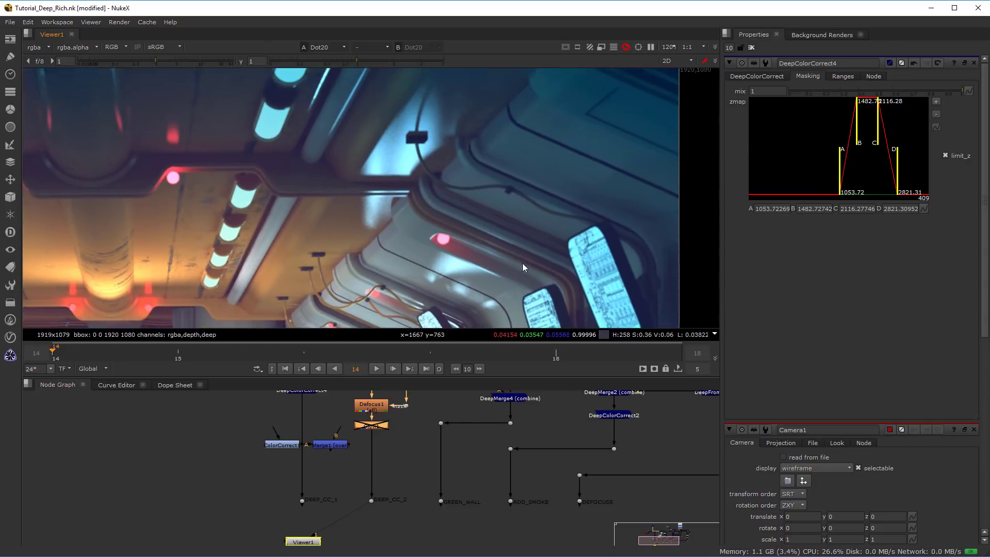
{"action": "scroll", "coordinate": [441, 160], "scroll_direction": "up", "scroll_amount": 1}
{"action": "middle_click_drag", "start_coordinate": [440, 154], "coordinate": [464, 162]}
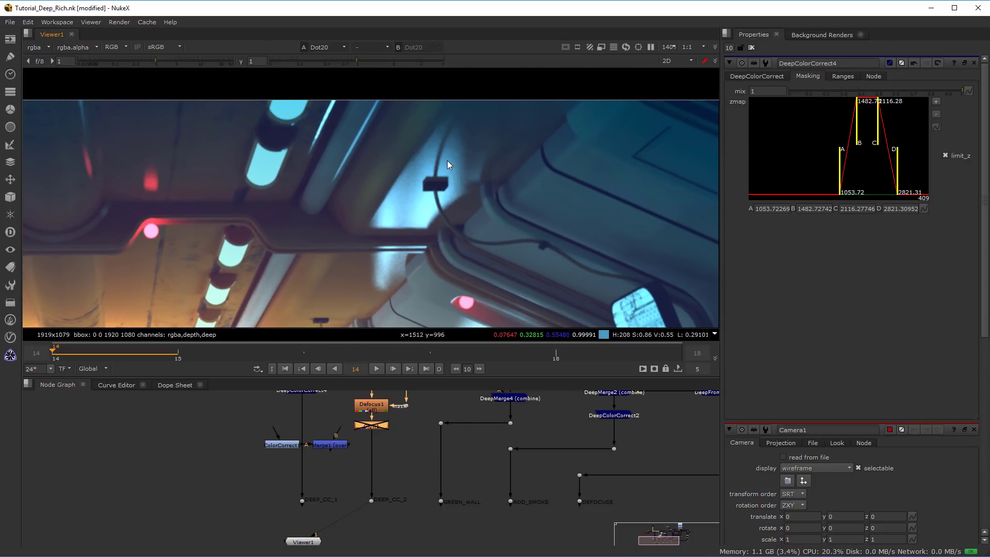
{"action": "scroll", "coordinate": [447, 160], "scroll_direction": "up", "scroll_amount": 1}
Toggle the Defocus1 node off and back on to compare the hallway with and without defocus.
{"action": "left_click", "coordinate": [376, 407]}
{"action": "key", "text": "d"}
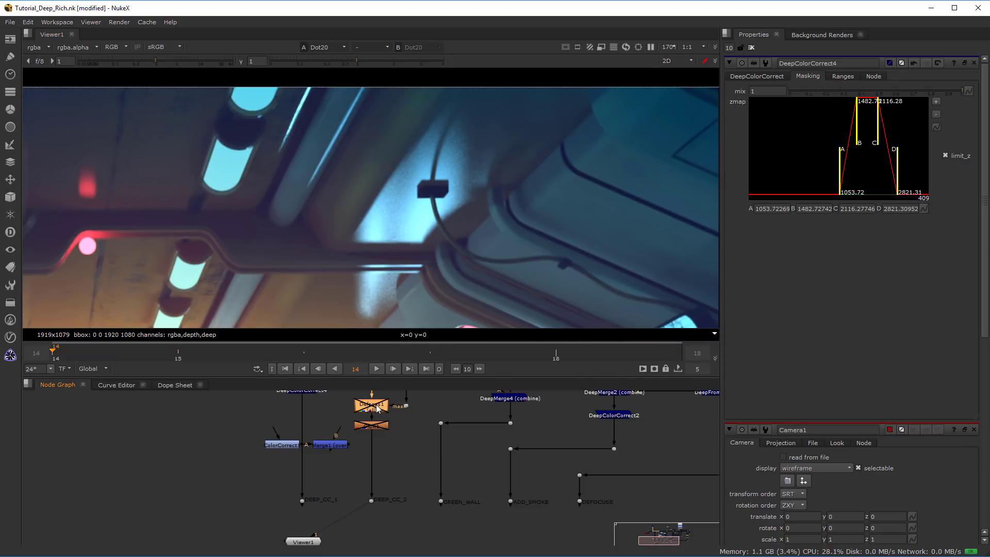
{"action": "key", "text": "d"}
{"action": "key", "text": "d"}
{"action": "key", "text": "d"}
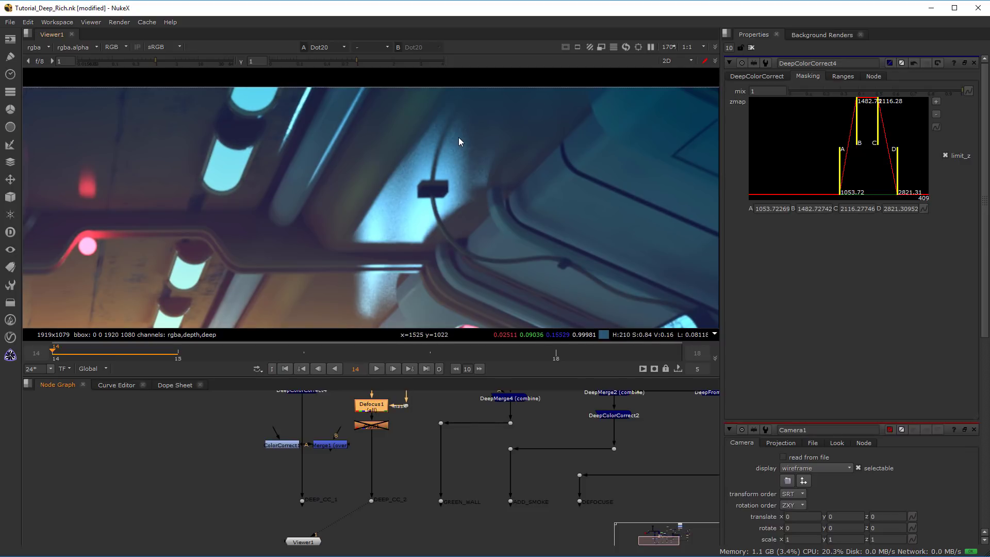
{"action": "scroll", "coordinate": [478, 183], "scroll_direction": "down", "scroll_amount": 6}
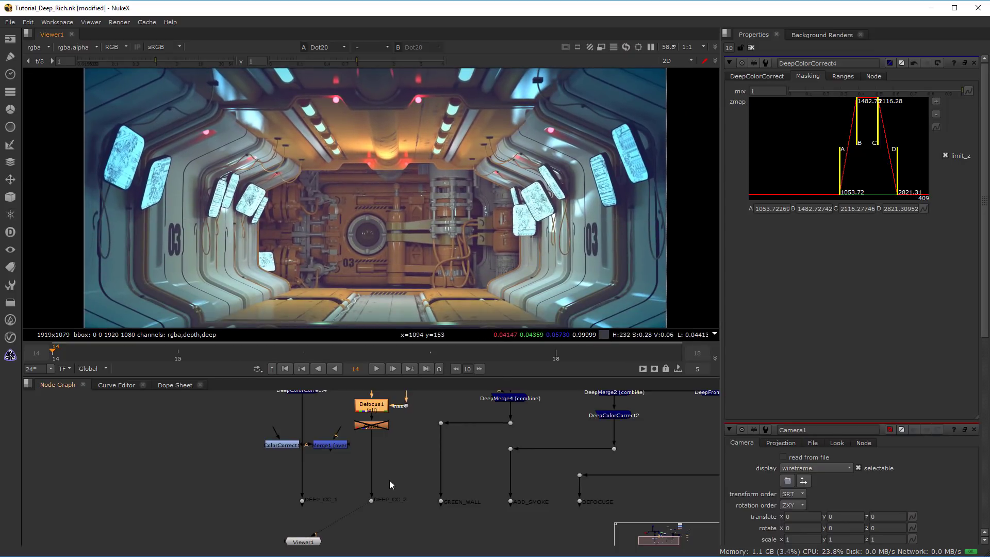
{"action": "middle_click_drag", "start_coordinate": [463, 237], "coordinate": [471, 209]}
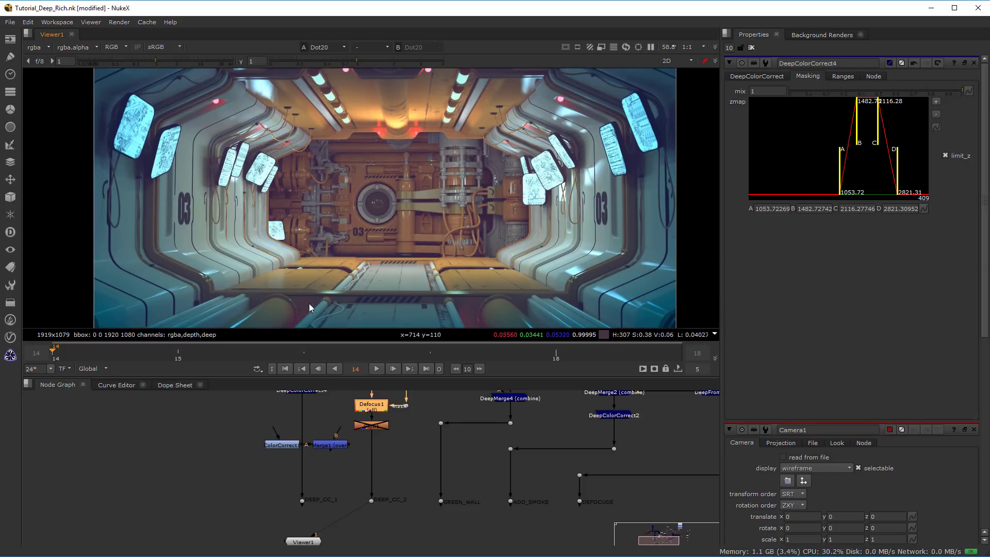
{"action": "middle_click_drag", "start_coordinate": [344, 171], "coordinate": [338, 189]}
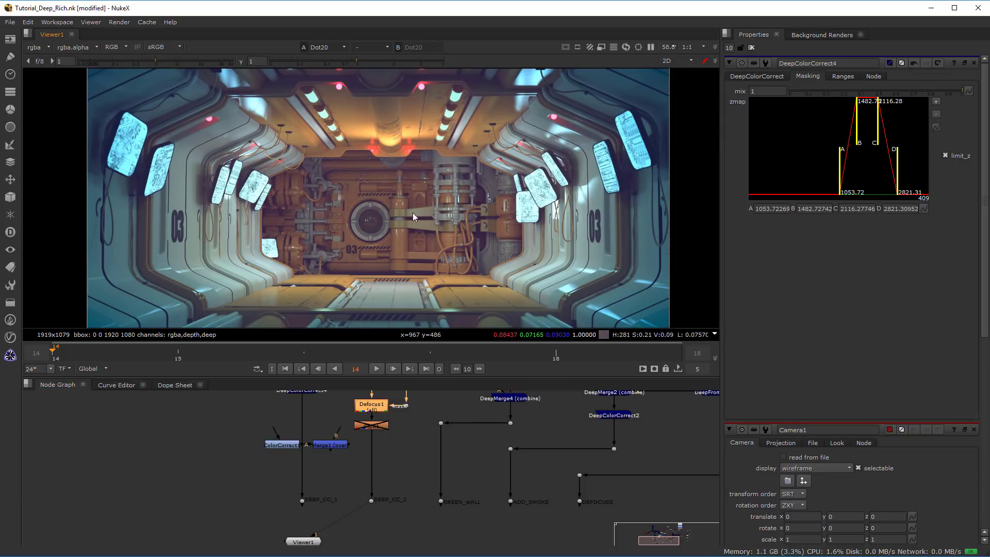
{"action": "mouse_move", "coordinate": [452, 180]}
{"action": "middle_mouse_down"}
{"action": "mouse_move", "coordinate": [441, 210]}
{"action": "mouse_move", "coordinate": [449, 193]}
{"action": "middle_mouse_up"}
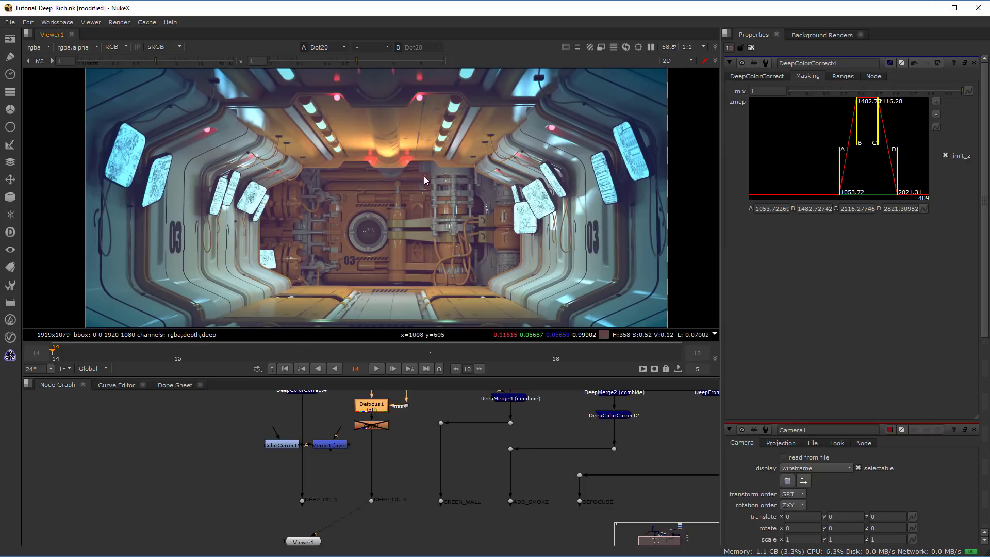
Locate and select the DeepToImage2 node above Defocus1 in the DEEP_CC_2 branch.
{"action": "scroll", "coordinate": [423, 423], "scroll_direction": "up", "scroll_amount": 10}
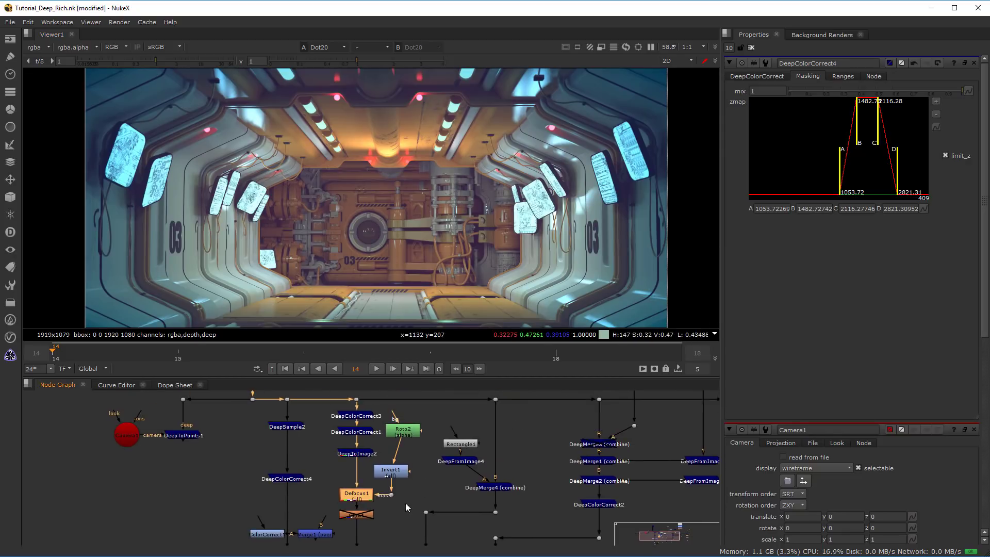
{"action": "middle_click_drag", "start_coordinate": [368, 443], "coordinate": [371, 457]}
{"action": "left_click", "coordinate": [372, 452]}
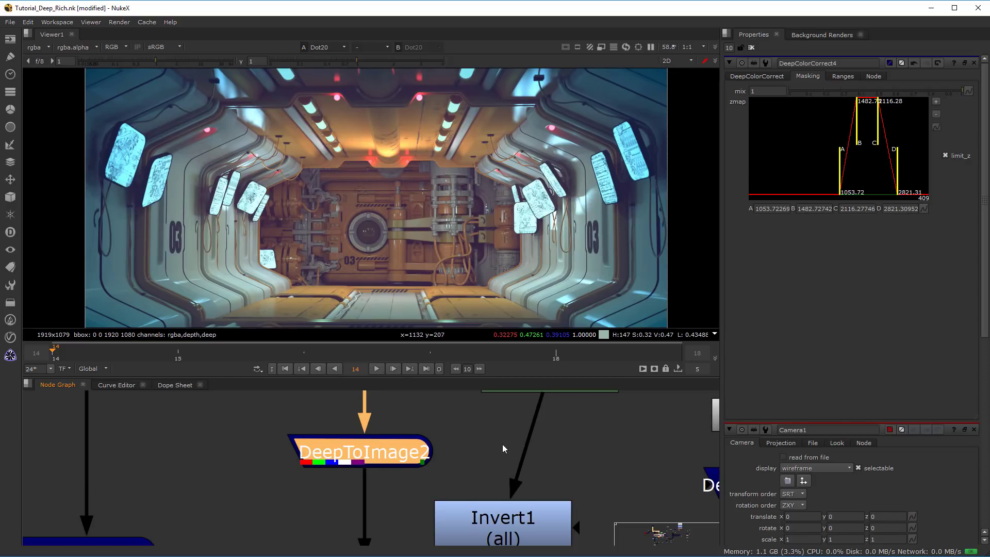
Connect the viewer to the GREEN_WALL output and enlarge the viewer area.
{"action": "scroll", "coordinate": [502, 444], "scroll_direction": "down", "scroll_amount": 8}
{"action": "middle_click_drag", "start_coordinate": [450, 491], "coordinate": [390, 446]}
{"action": "middle_click_drag", "start_coordinate": [414, 493], "coordinate": [385, 425]}
{"action": "middle_click_drag", "start_coordinate": [382, 462], "coordinate": [375, 392]}
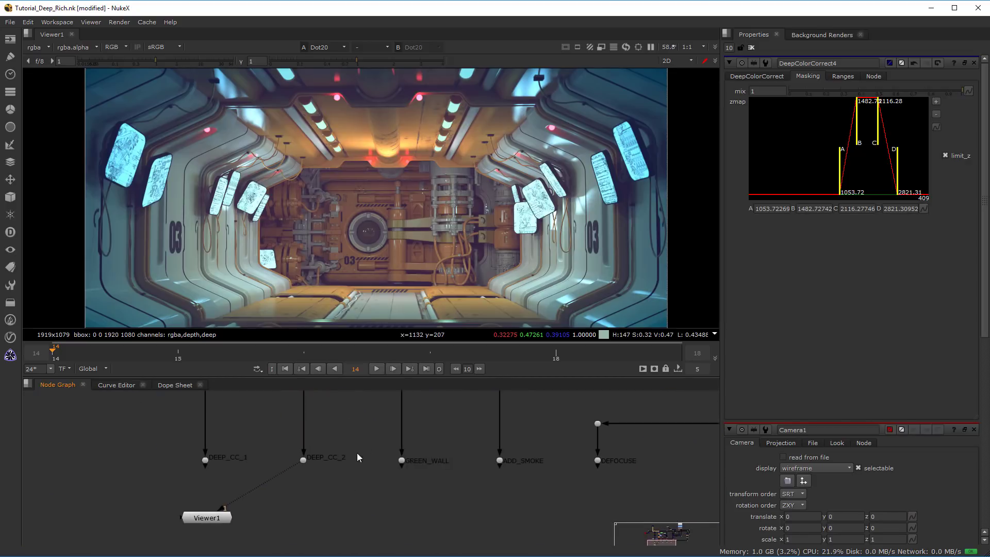
{"action": "left_click_drag", "start_coordinate": [294, 462], "coordinate": [400, 469]}
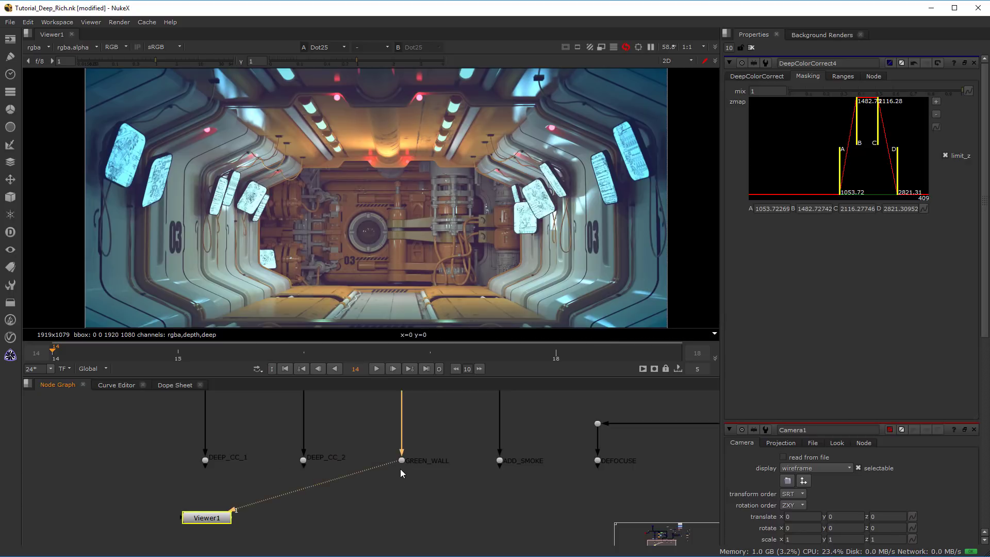
{"action": "middle_click_drag", "start_coordinate": [394, 228], "coordinate": [407, 208]}
{"action": "left_click_drag", "start_coordinate": [553, 379], "coordinate": [554, 418]}
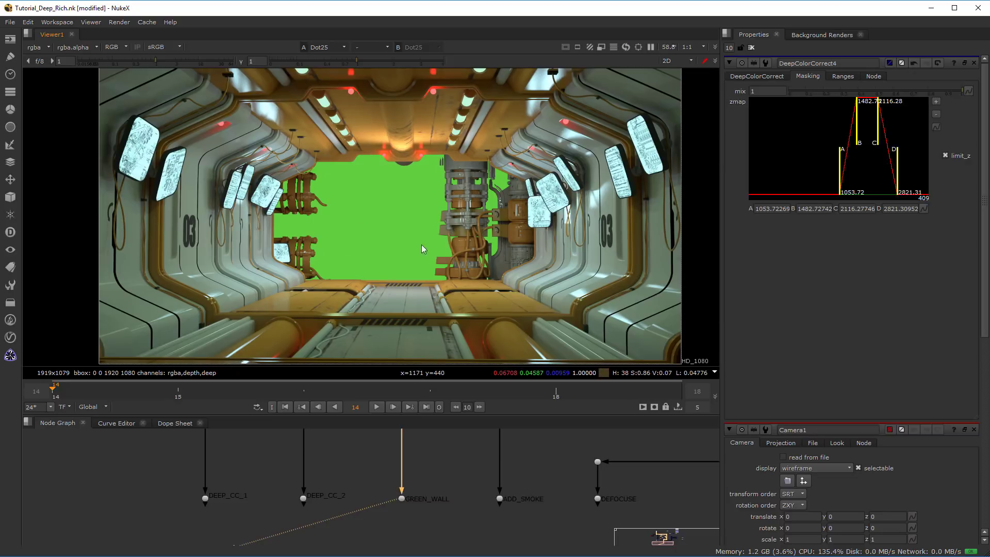
Set DeepFromImage4's z depth to 1500 to move the green wall closer to the camera.
{"action": "middle_click_drag", "start_coordinate": [428, 481], "coordinate": [427, 544]}
{"action": "middle_click_drag", "start_coordinate": [420, 455], "coordinate": [390, 468]}
{"action": "double_click", "coordinate": [391, 462]}
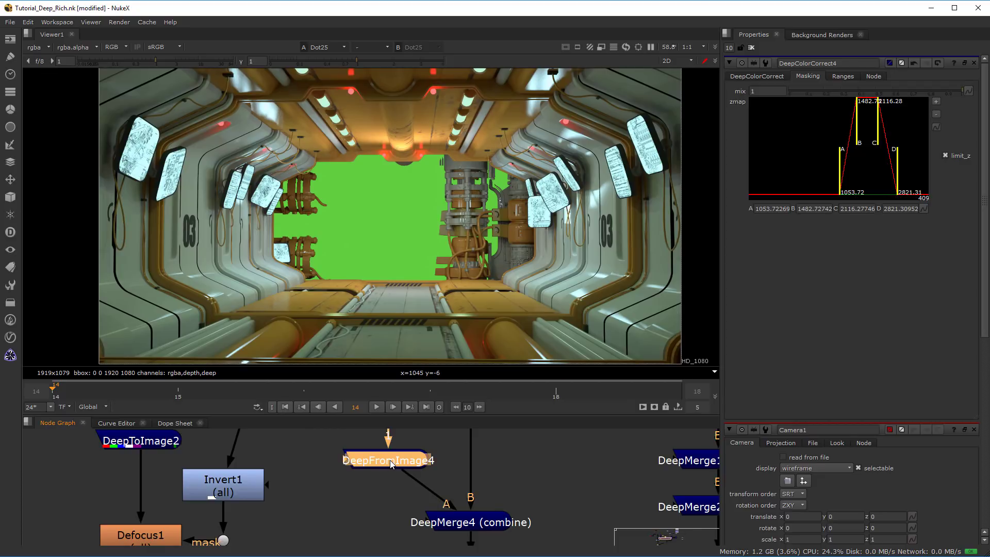
{"action": "left_click_drag", "start_coordinate": [757, 101], "coordinate": [711, 124]}
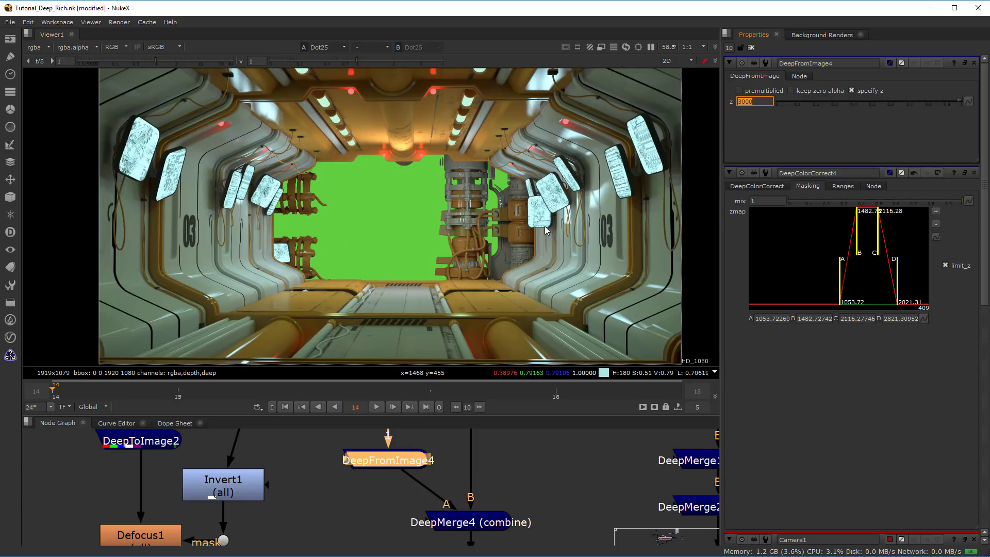
{"action": "type", "text": "1500"}
{"action": "key", "text": "Return"}
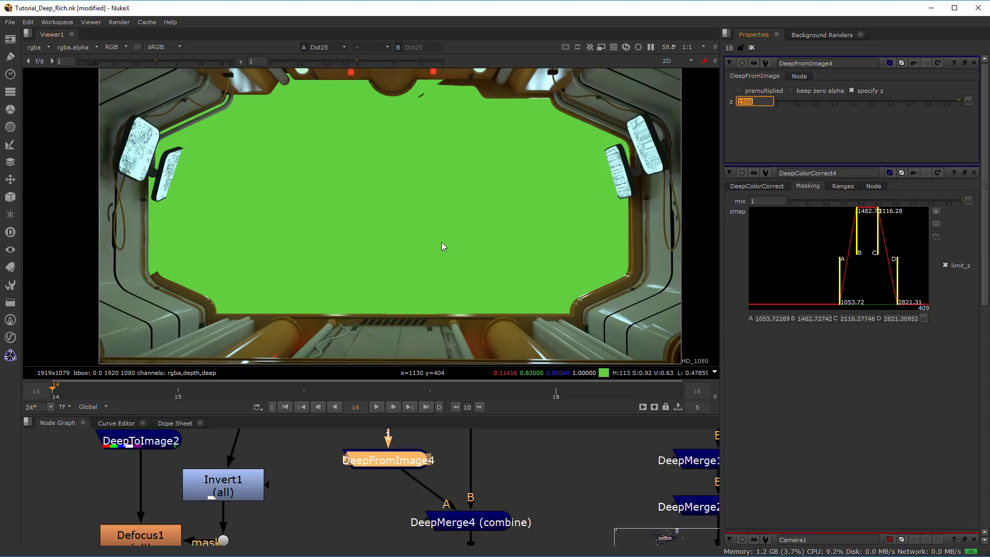
{"action": "mouse_move", "coordinate": [438, 247]}
{"action": "middle_mouse_down"}
{"action": "mouse_move", "coordinate": [438, 221]}
{"action": "mouse_move", "coordinate": [429, 247]}
{"action": "middle_mouse_up"}
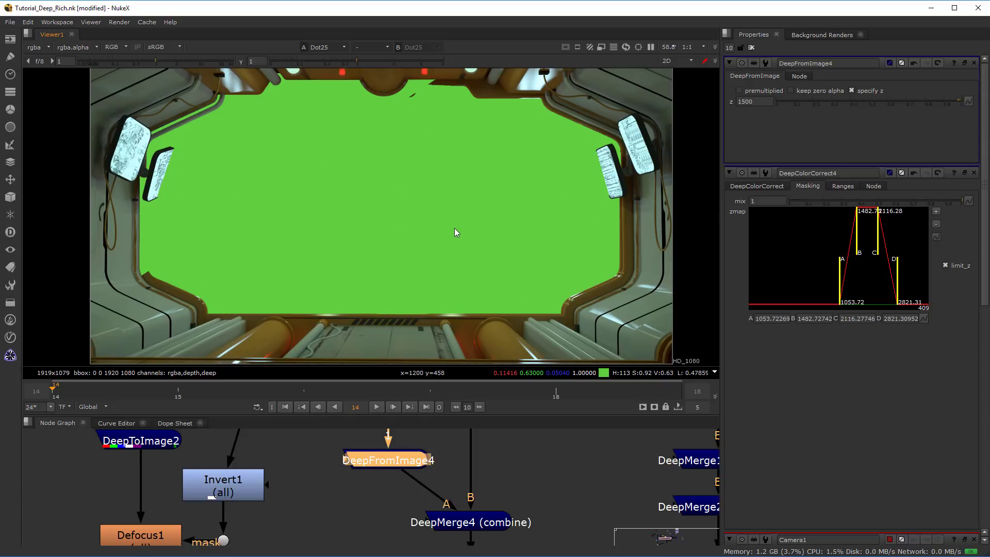
{"action": "middle_click_drag", "start_coordinate": [454, 228], "coordinate": [474, 241]}
{"action": "scroll", "coordinate": [471, 238], "scroll_direction": "down", "scroll_amount": 2}
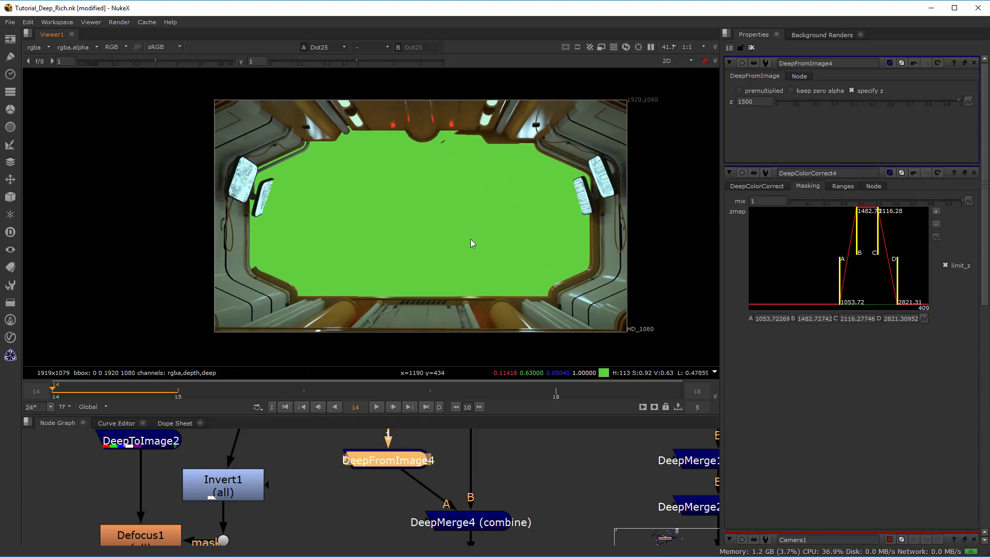
{"action": "middle_click_drag", "start_coordinate": [471, 237], "coordinate": [412, 235]}
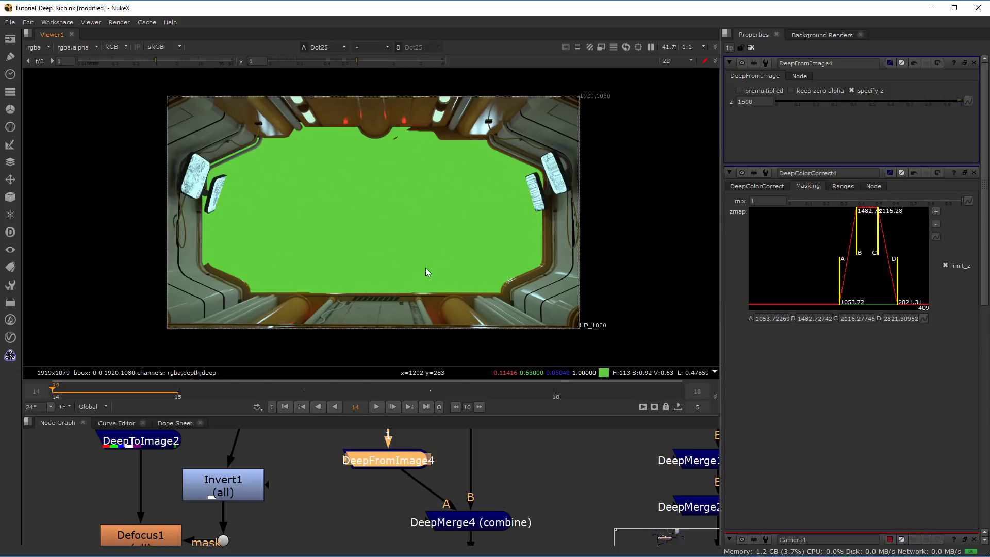
Connect the viewer to the ADD_SMOKE output and examine the smoke in the hallway.
{"action": "middle_click_drag", "start_coordinate": [511, 479], "coordinate": [427, 437]}
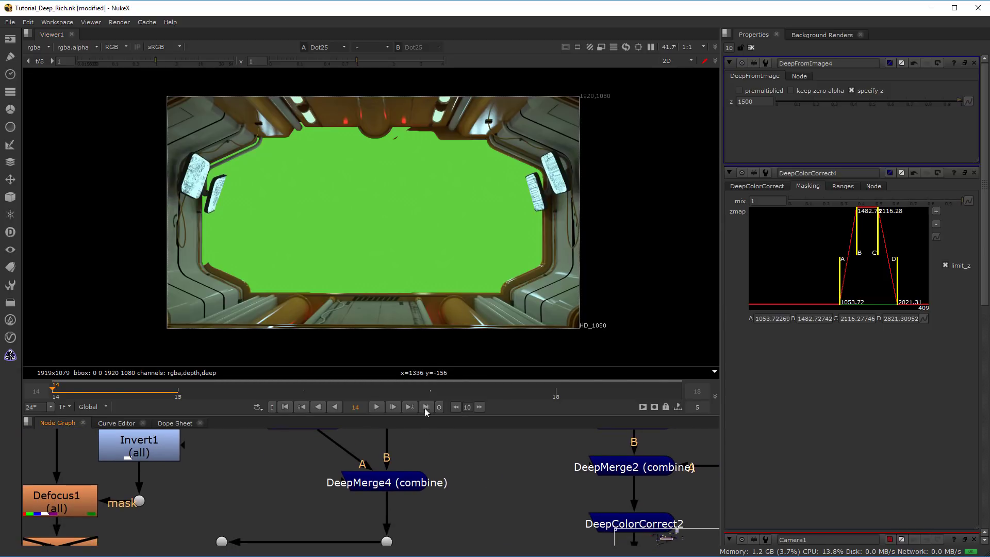
{"action": "middle_click_drag", "start_coordinate": [482, 483], "coordinate": [447, 402]}
{"action": "scroll", "coordinate": [446, 509], "scroll_direction": "down", "scroll_amount": 4}
{"action": "middle_click_drag", "start_coordinate": [435, 494], "coordinate": [427, 408]}
{"action": "left_click_drag", "start_coordinate": [297, 493], "coordinate": [389, 491]}
{"action": "scroll", "coordinate": [462, 226], "scroll_direction": "up", "scroll_amount": 1}
{"action": "middle_click_drag", "start_coordinate": [478, 241], "coordinate": [513, 251]}
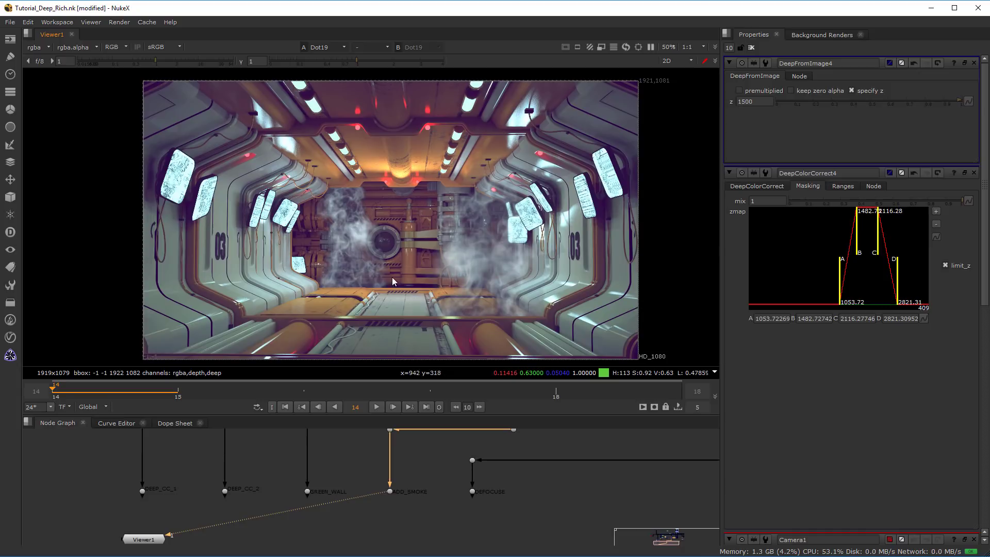
{"action": "middle_click_drag", "start_coordinate": [386, 248], "coordinate": [381, 258]}
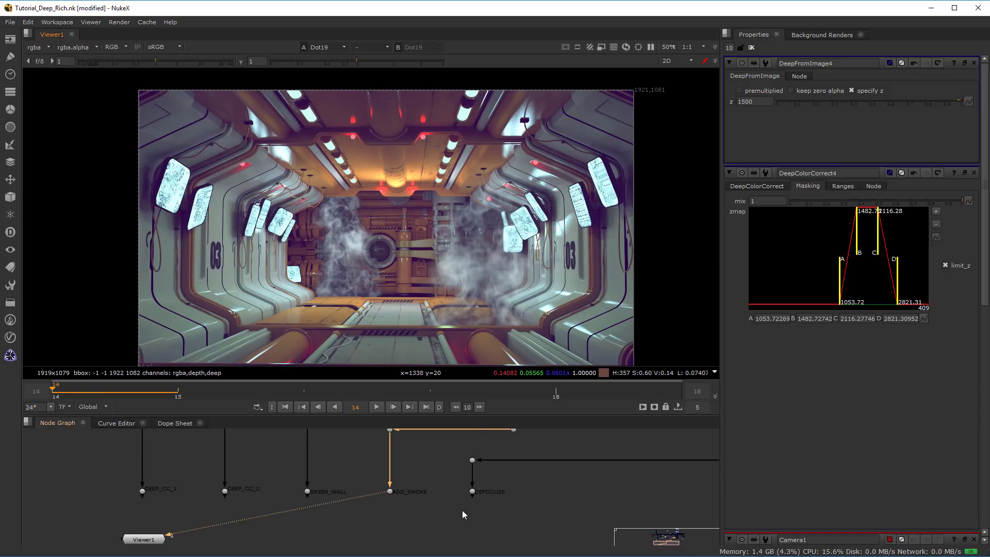
Set DeepFromImage2's z depth to 1000 to bring its smoke closer to the camera.
{"action": "middle_click_drag", "start_coordinate": [463, 446], "coordinate": [367, 553]}
{"action": "middle_click_drag", "start_coordinate": [390, 497], "coordinate": [321, 555]}
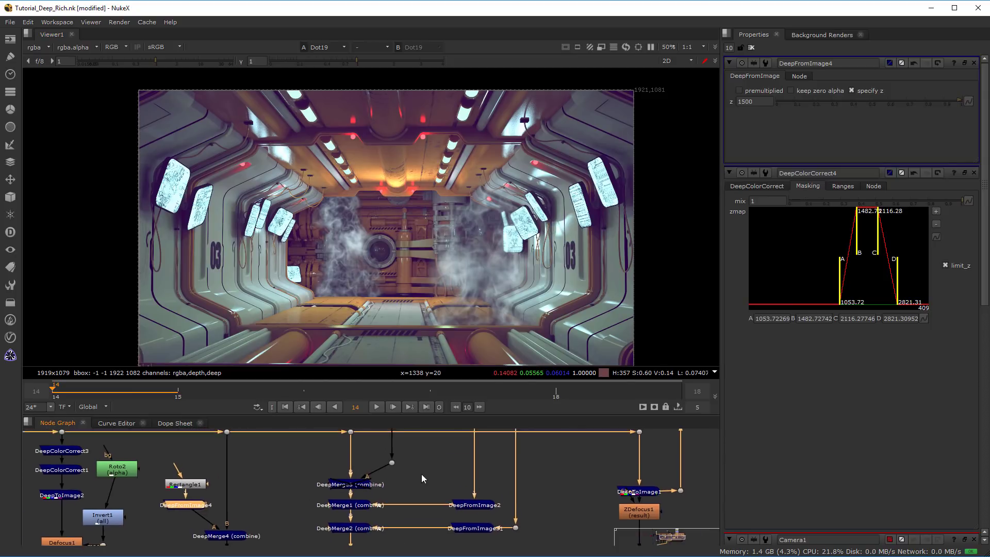
{"action": "middle_click_drag", "start_coordinate": [422, 474], "coordinate": [451, 432]}
{"action": "scroll", "coordinate": [391, 473], "scroll_direction": "up", "scroll_amount": 2}
{"action": "middle_click_drag", "start_coordinate": [506, 468], "coordinate": [444, 479]}
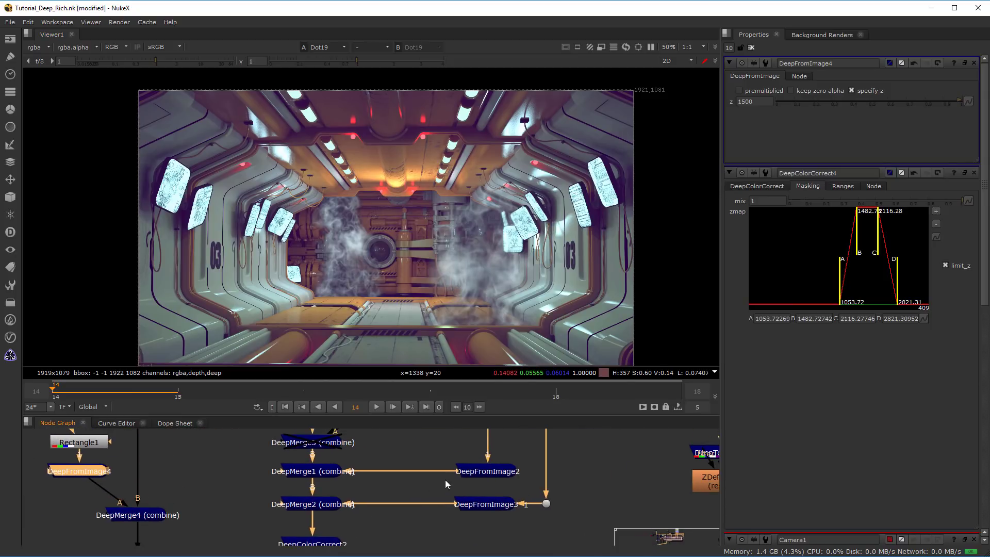
{"action": "double_click", "coordinate": [473, 471]}
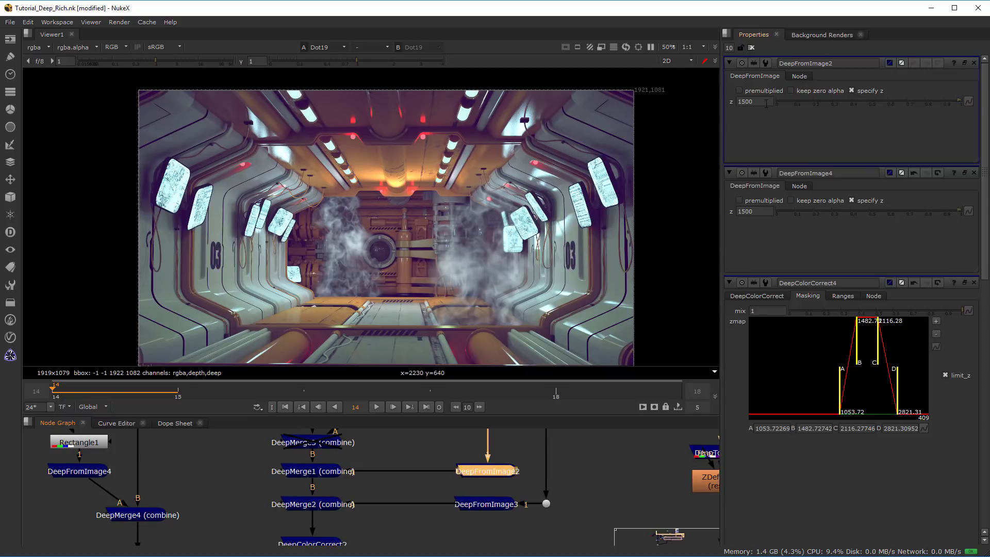
{"action": "double_click", "coordinate": [750, 102]}
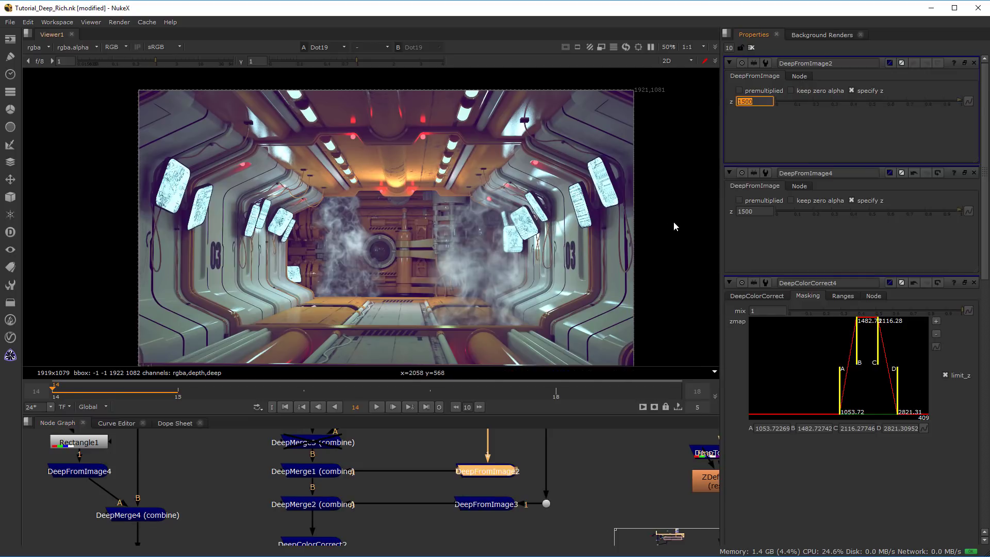
{"action": "type", "text": "1000"}
{"action": "key", "text": "Return"}
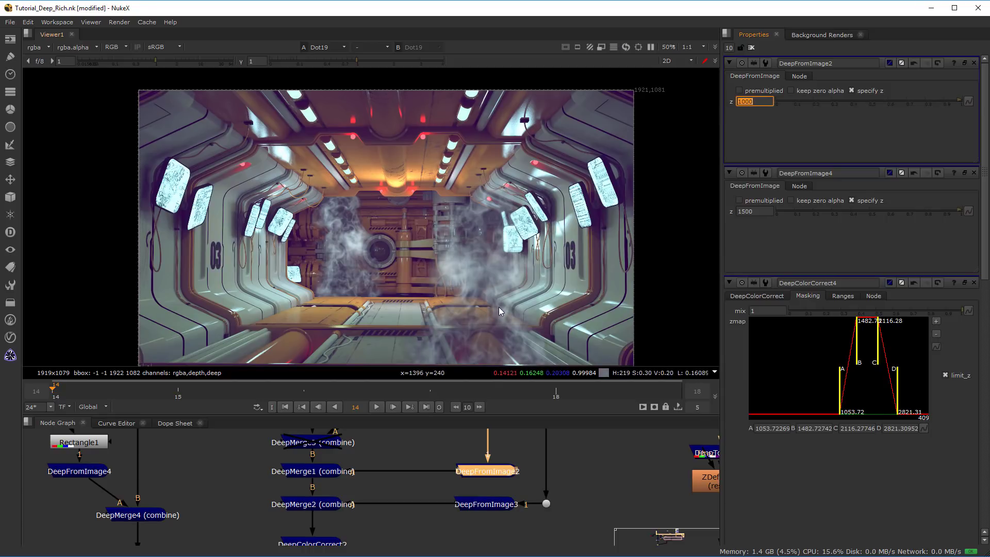
Enable the DeepMerge3 node above DeepMerge1 to merge the red ball into the smoke composite.
{"action": "middle_click_drag", "start_coordinate": [381, 458], "coordinate": [395, 503]}
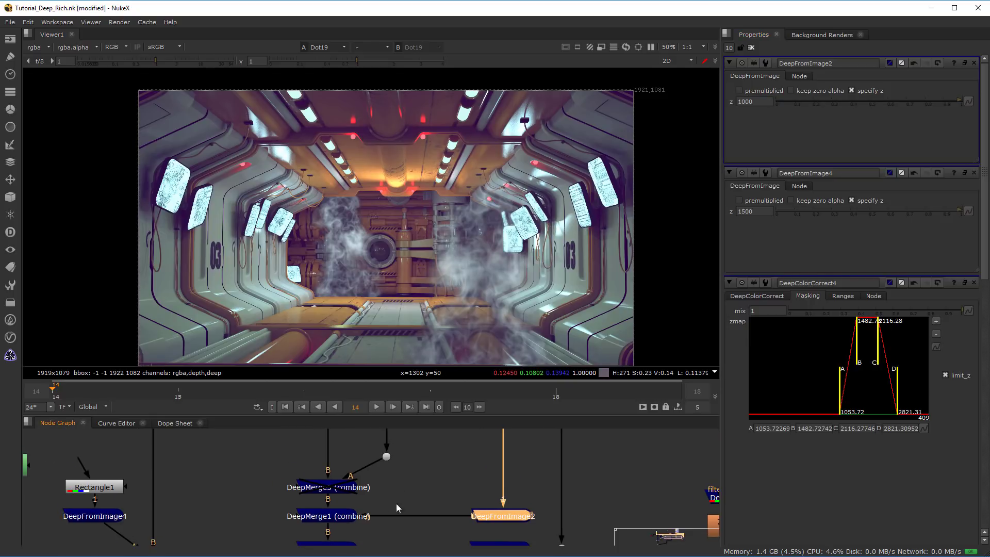
{"action": "left_click", "coordinate": [338, 491]}
{"action": "key", "text": "d"}
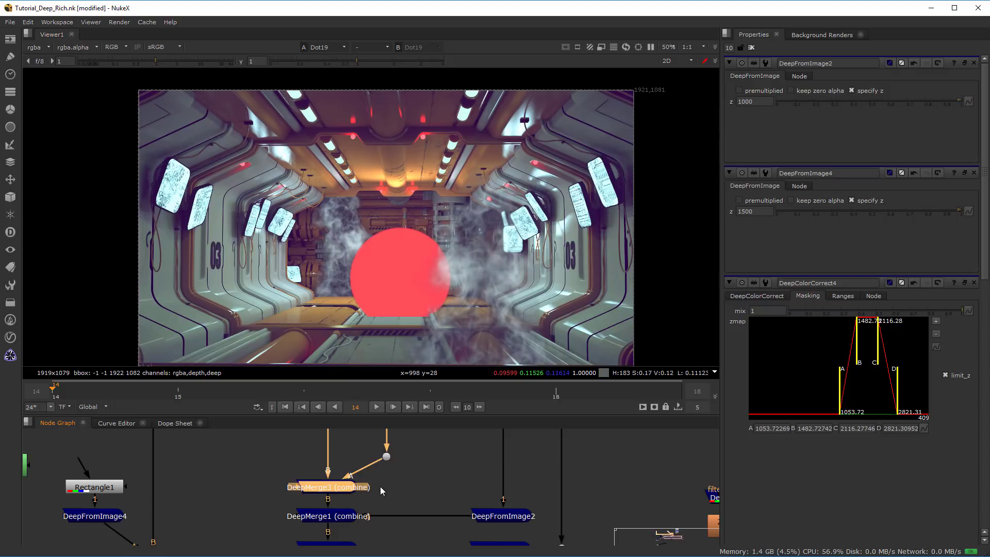
Move the red ball with Transform1 to a translate of about x 150, y 44, and close the node's properties.
{"action": "middle_click_drag", "start_coordinate": [380, 486], "coordinate": [363, 551]}
{"action": "middle_click_drag", "start_coordinate": [376, 470], "coordinate": [378, 493]}
{"action": "double_click", "coordinate": [266, 463]}
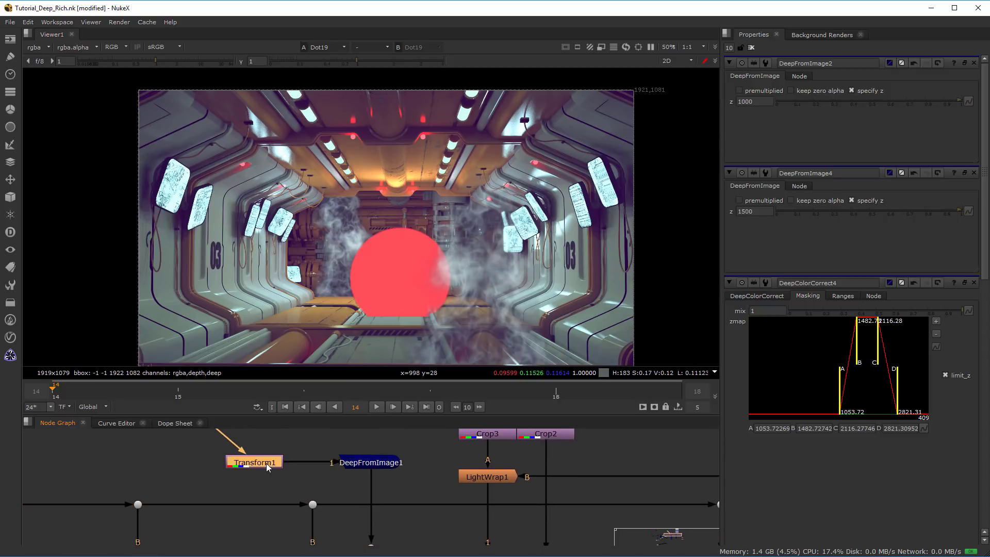
{"action": "left_click_drag", "start_coordinate": [397, 254], "coordinate": [415, 275]}
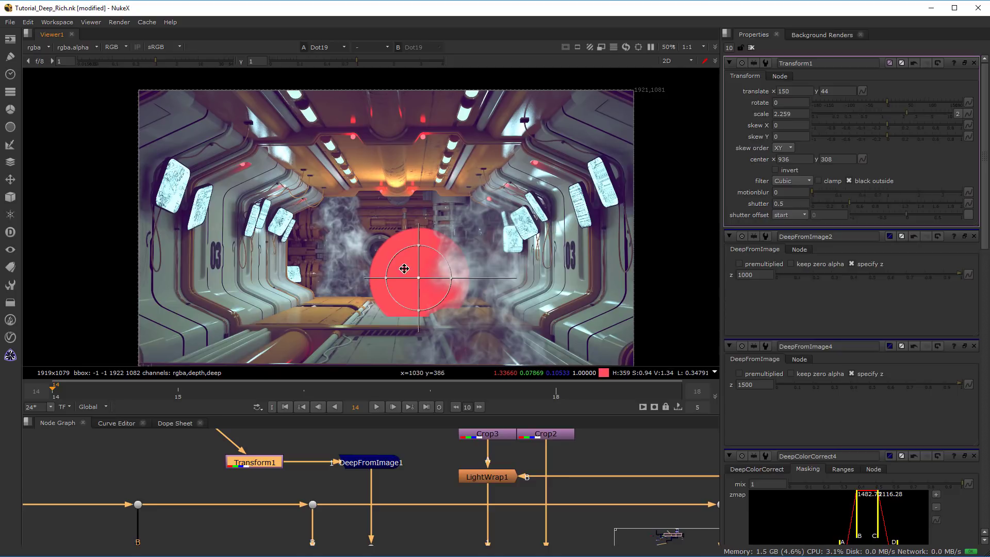
{"action": "left_click", "coordinate": [421, 482]}
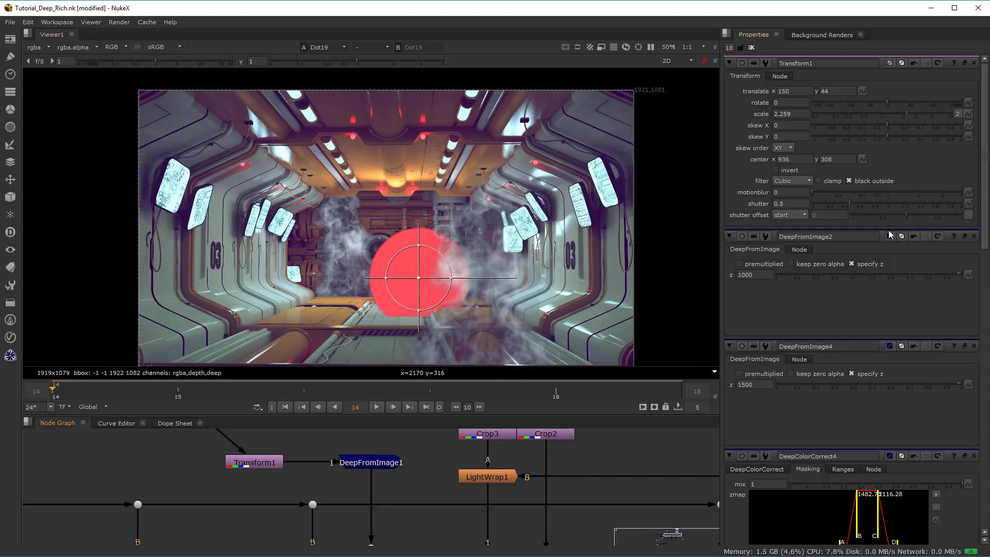
{"action": "left_click", "coordinate": [973, 63]}
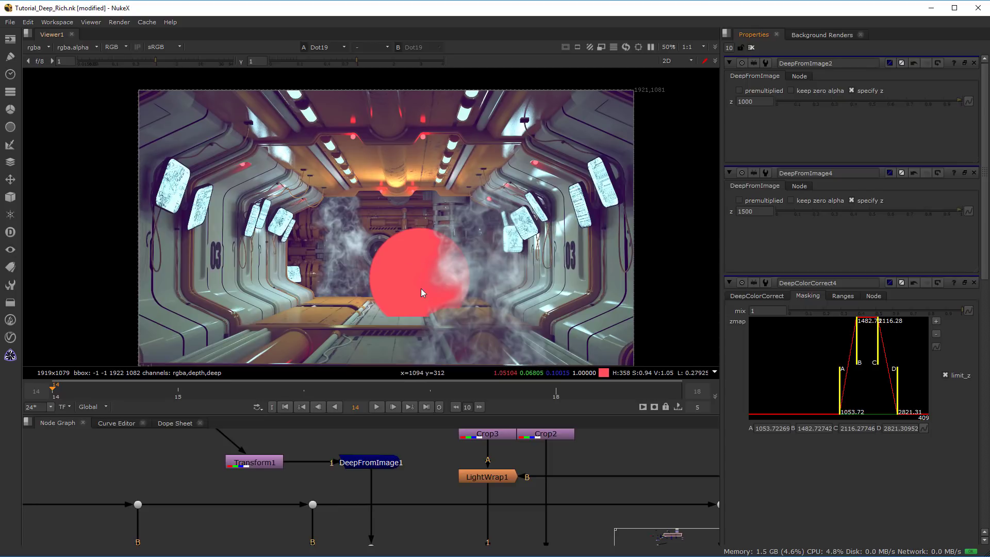
{"action": "middle_click_drag", "start_coordinate": [420, 289], "coordinate": [472, 259]}
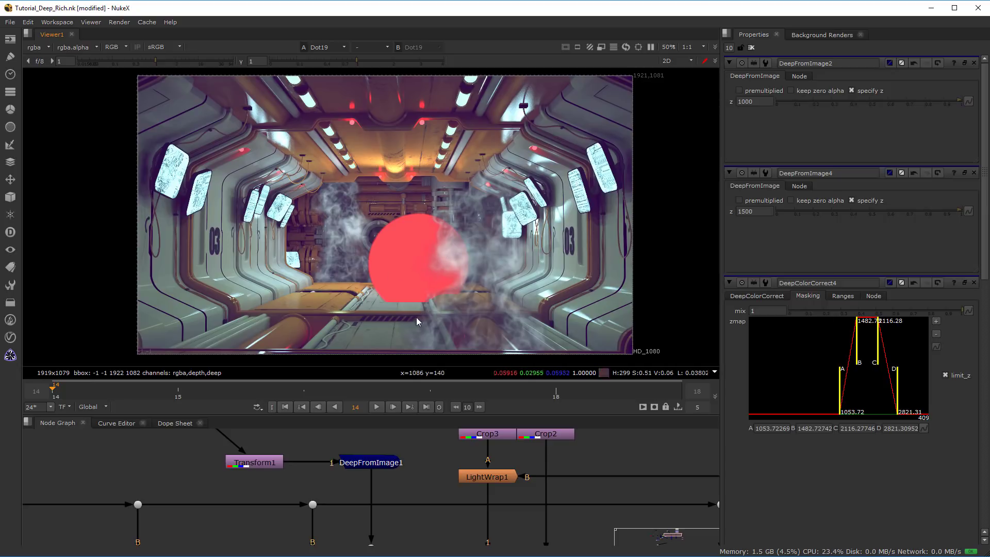
Connect the viewer to the defocus output and reposition the Viewer1 node beside that branch.
{"action": "middle_click_drag", "start_coordinate": [412, 480], "coordinate": [358, 463]}
{"action": "scroll", "coordinate": [359, 462], "scroll_direction": "down", "scroll_amount": 5}
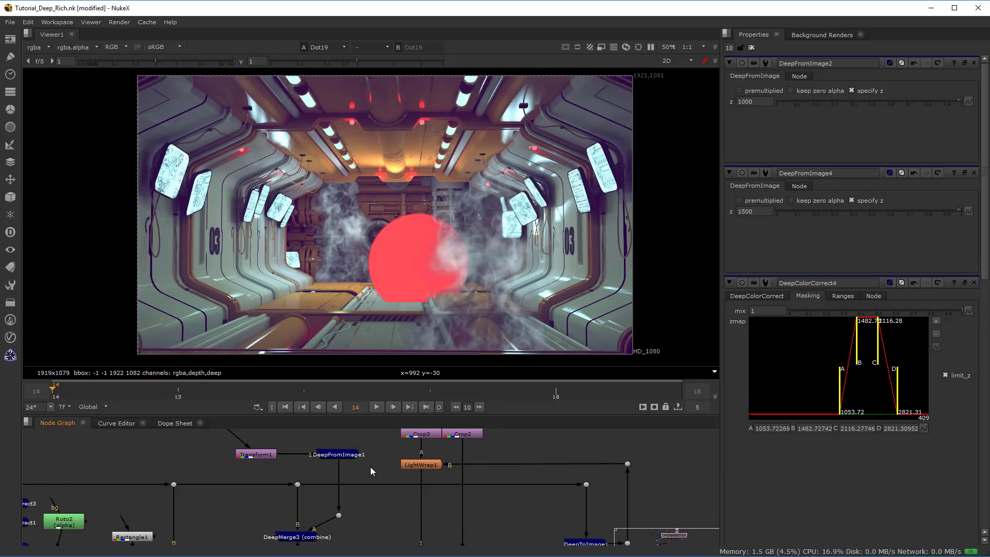
{"action": "middle_click_drag", "start_coordinate": [383, 541], "coordinate": [378, 443]}
{"action": "middle_click_drag", "start_coordinate": [366, 507], "coordinate": [367, 490]}
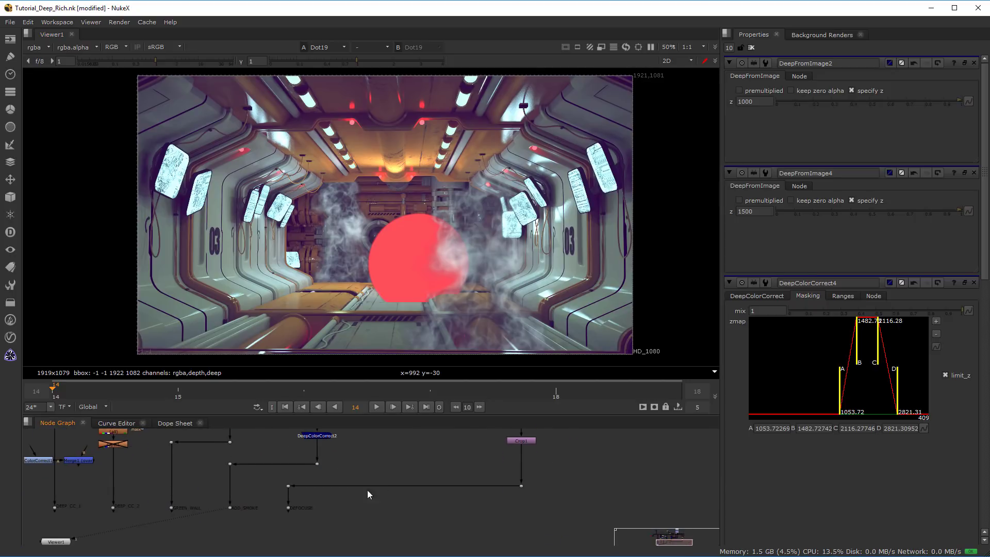
{"action": "left_click_drag", "start_coordinate": [213, 511], "coordinate": [288, 508]}
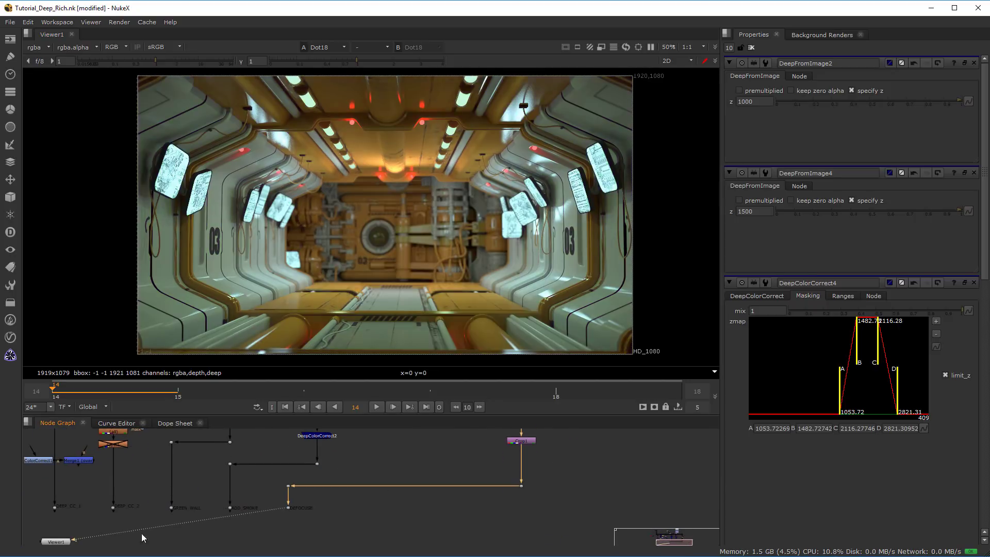
{"action": "left_click_drag", "start_coordinate": [58, 548], "coordinate": [342, 532]}
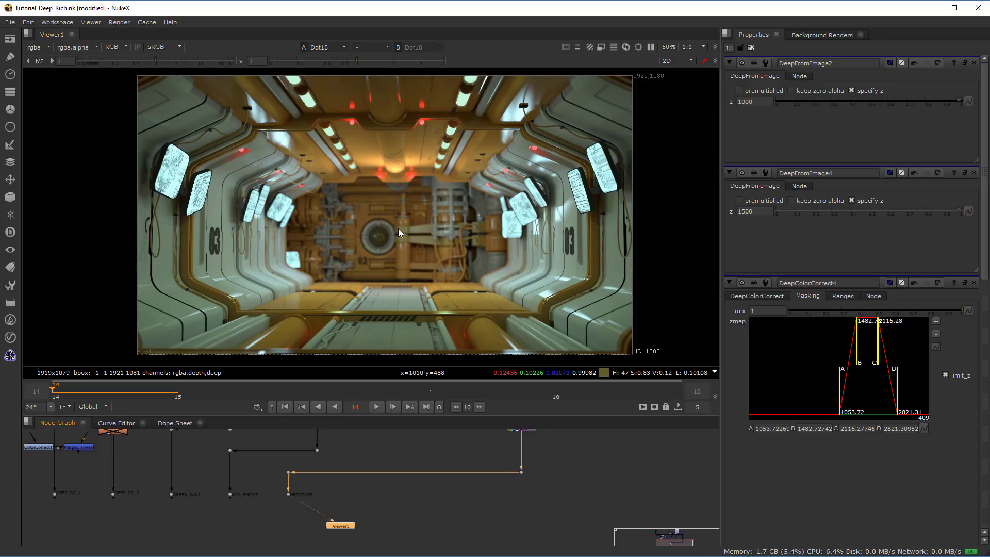
Open ZDefocus1's properties and move its focal point onto the hallway's back wall, at about x 1031, y 400.
{"action": "middle_click_drag", "start_coordinate": [558, 473], "coordinate": [537, 518]}
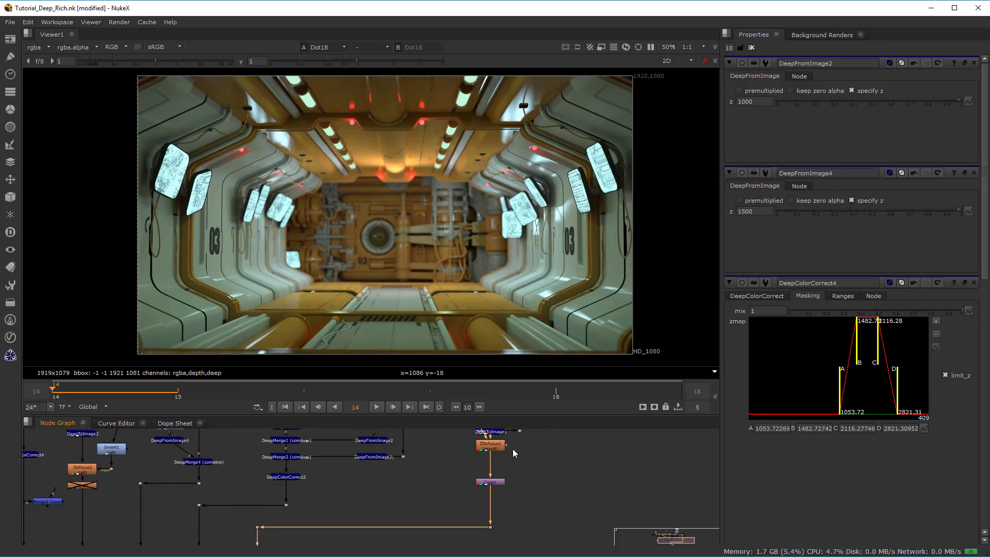
{"action": "scroll", "coordinate": [508, 459], "scroll_direction": "up", "scroll_amount": 3}
{"action": "double_click", "coordinate": [472, 473]}
{"action": "scroll", "coordinate": [296, 247], "scroll_direction": "up", "scroll_amount": 1}
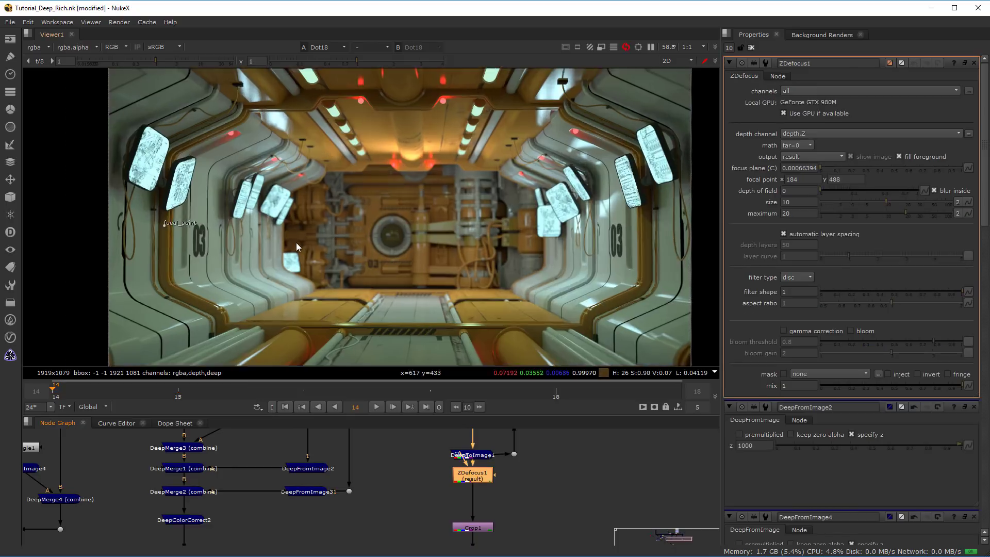
{"action": "scroll", "coordinate": [296, 243], "scroll_direction": "up", "scroll_amount": 1}
{"action": "middle_click_drag", "start_coordinate": [320, 245], "coordinate": [458, 258]}
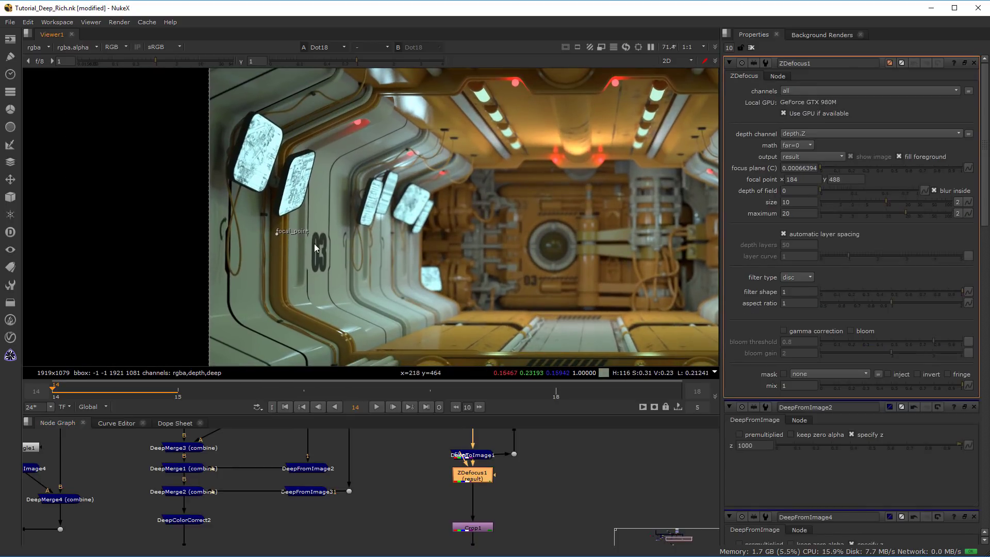
{"action": "middle_click_drag", "start_coordinate": [314, 243], "coordinate": [218, 240]}
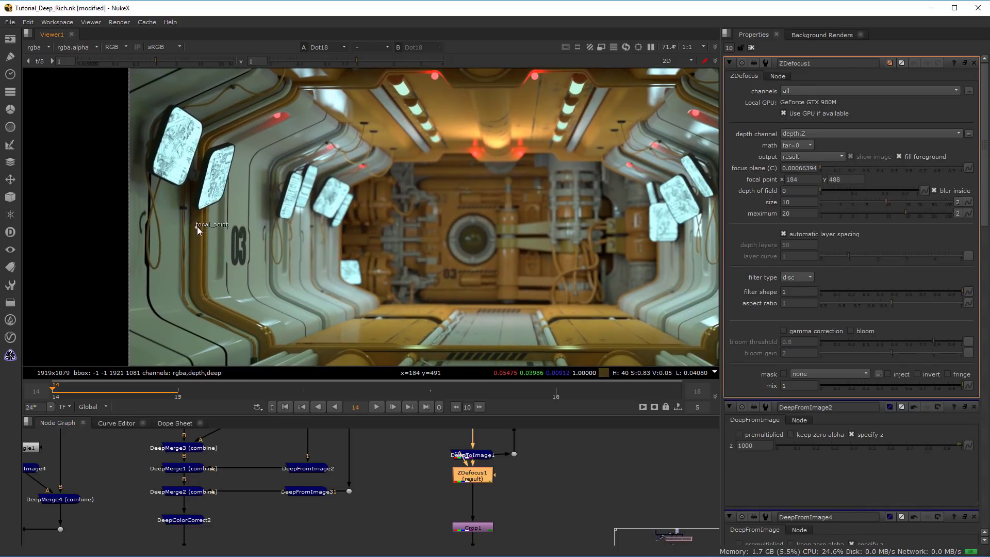
{"action": "left_click_drag", "start_coordinate": [197, 226], "coordinate": [508, 258]}
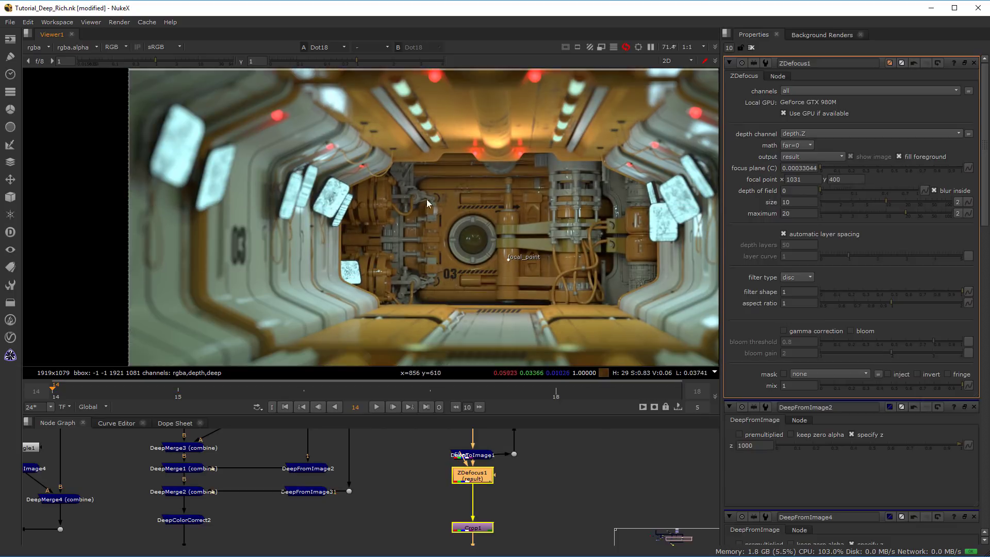
Move ZDefocus1's focal point onto the nearest wall monitor, at about x 104, y 669.
{"action": "middle_click_drag", "start_coordinate": [581, 287], "coordinate": [518, 269]}
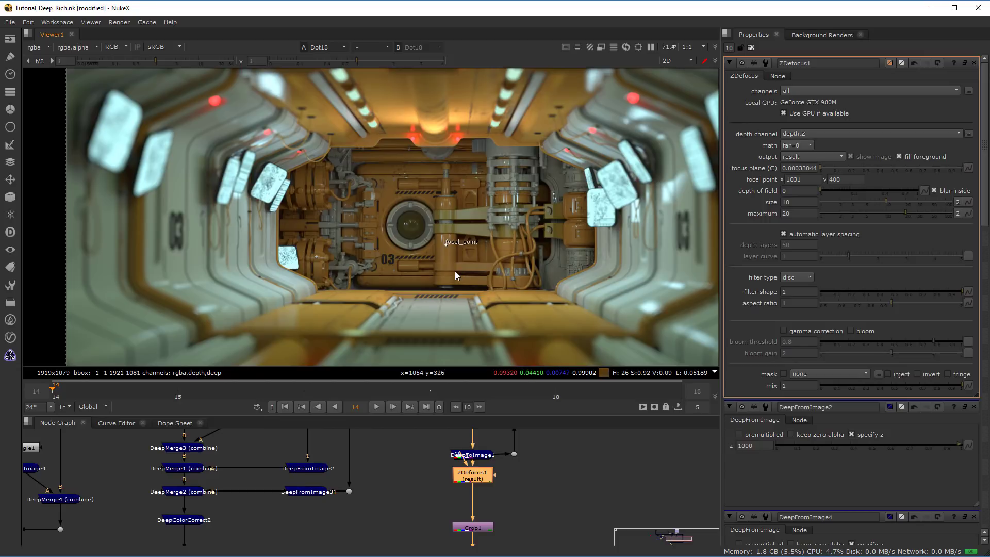
{"action": "middle_click_drag", "start_coordinate": [454, 271], "coordinate": [533, 246]}
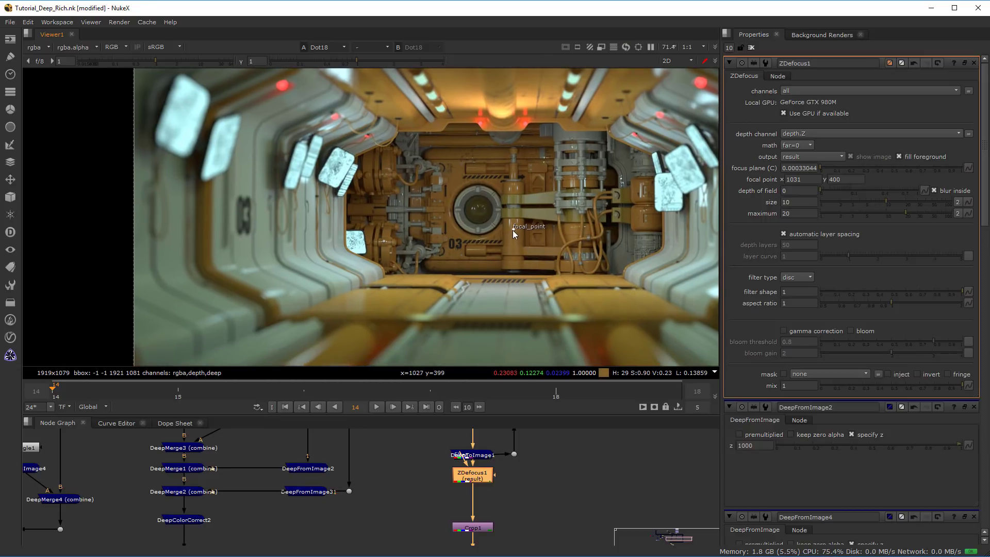
{"action": "left_click_drag", "start_coordinate": [512, 230], "coordinate": [171, 131]}
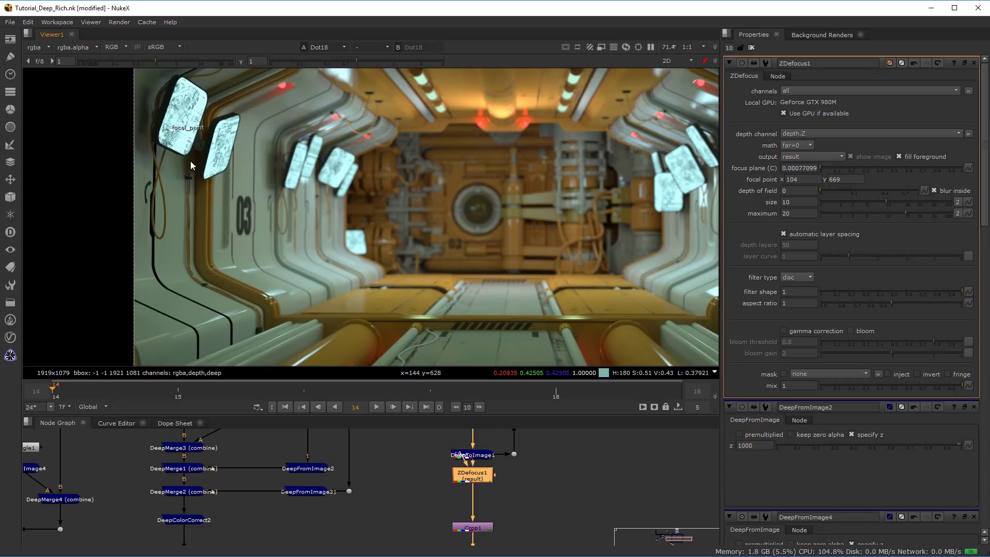
Set ZDefocus1's blur size to 20 and examine the stronger defocus in the hallway.
{"action": "left_click", "coordinate": [797, 203]}
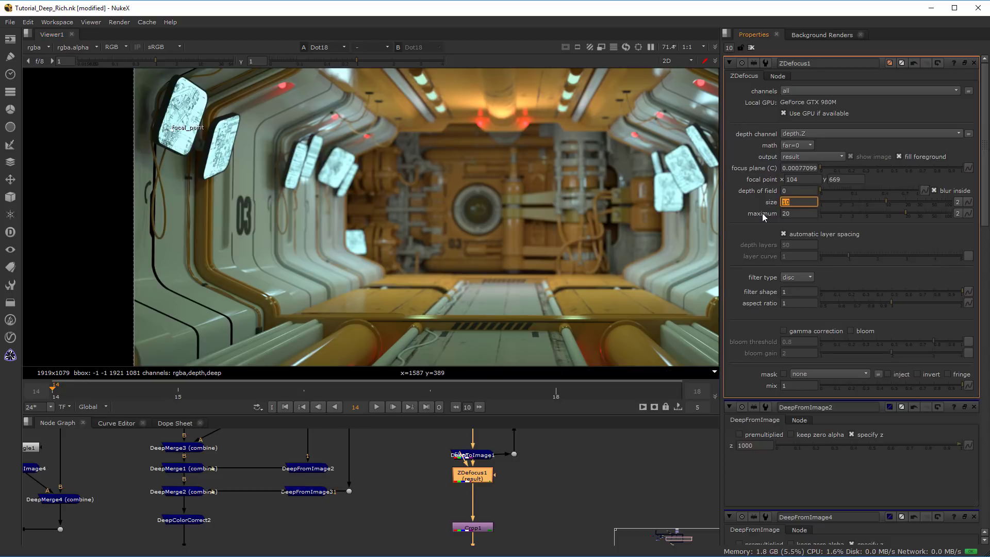
{"action": "type", "text": "20"}
{"action": "key", "text": "Return"}
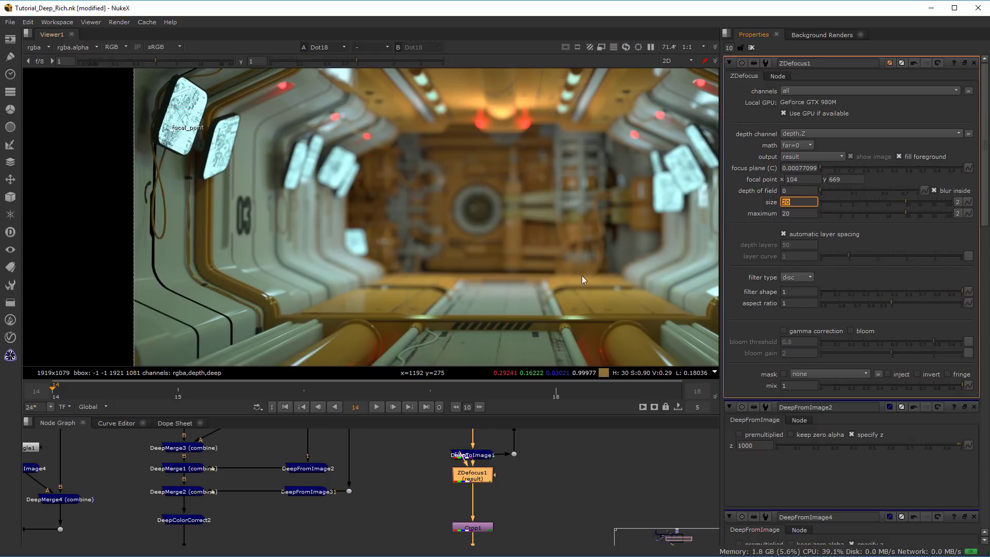
{"action": "middle_click_drag", "start_coordinate": [581, 275], "coordinate": [493, 255]}
{"action": "scroll", "coordinate": [519, 277], "scroll_direction": "down", "scroll_amount": 1}
{"action": "scroll", "coordinate": [498, 261], "scroll_direction": "down", "scroll_amount": 1}
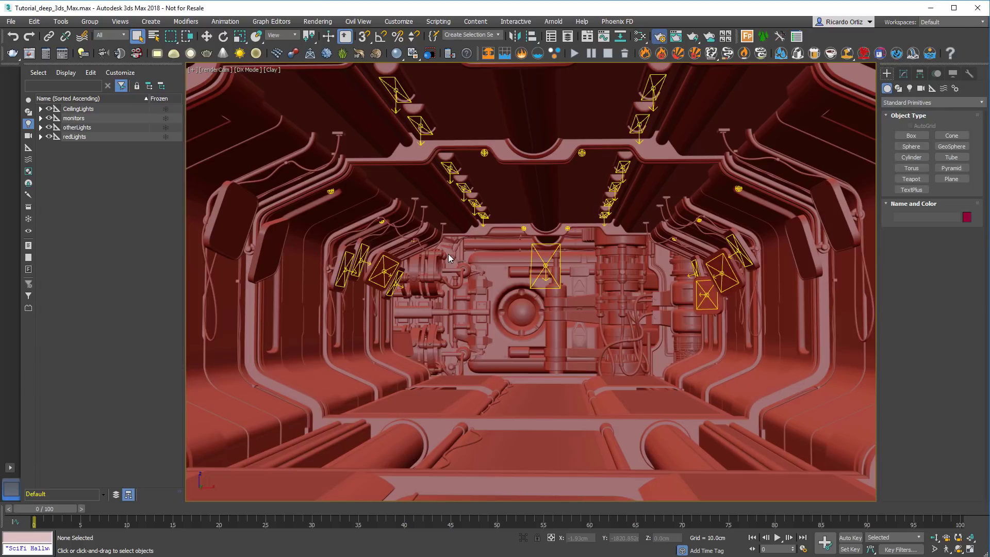
Switch to 3ds Max, open the V-Ray render settings and set the image sampler type to Bucket.
{"action": "key", "text": "F10"}
{"action": "left_click_drag", "start_coordinate": [494, 158], "coordinate": [481, 93]}
{"action": "left_click", "coordinate": [446, 175]}
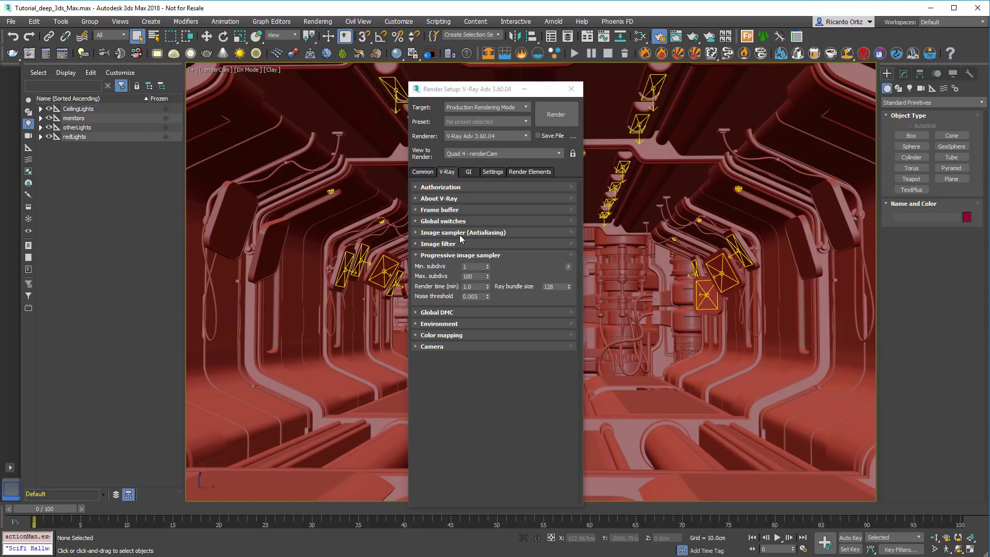
{"action": "left_click", "coordinate": [462, 233]}
{"action": "left_click", "coordinate": [464, 245]}
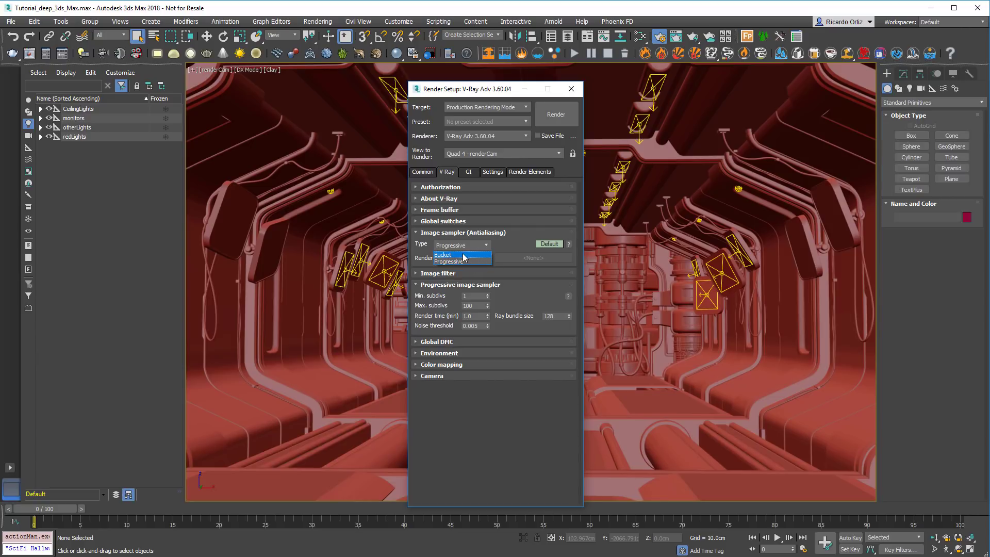
{"action": "left_click", "coordinate": [464, 255]}
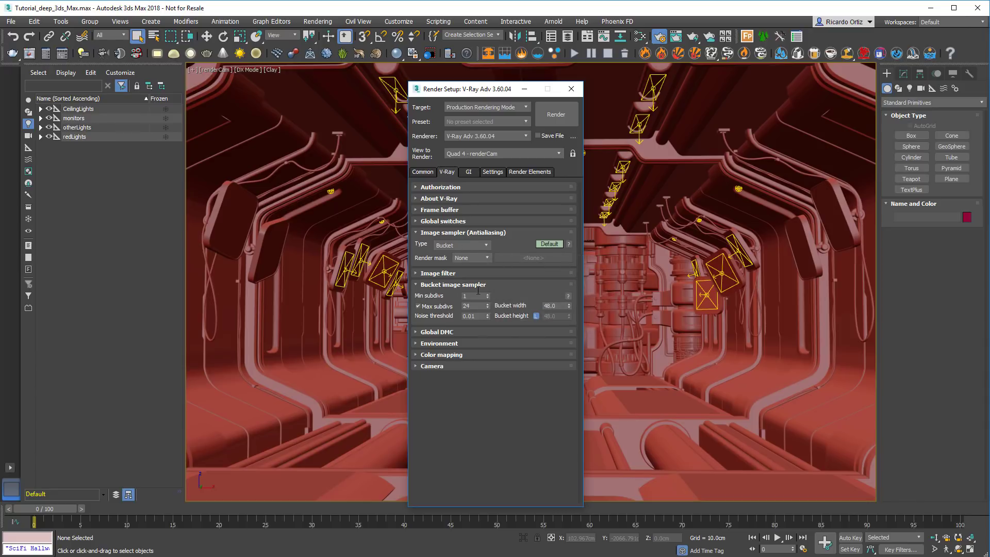
Set the bucket image sampler's noise threshold to 0.05 and collapse the image sampler settings.
{"action": "left_click_drag", "start_coordinate": [487, 90], "coordinate": [445, 82]}
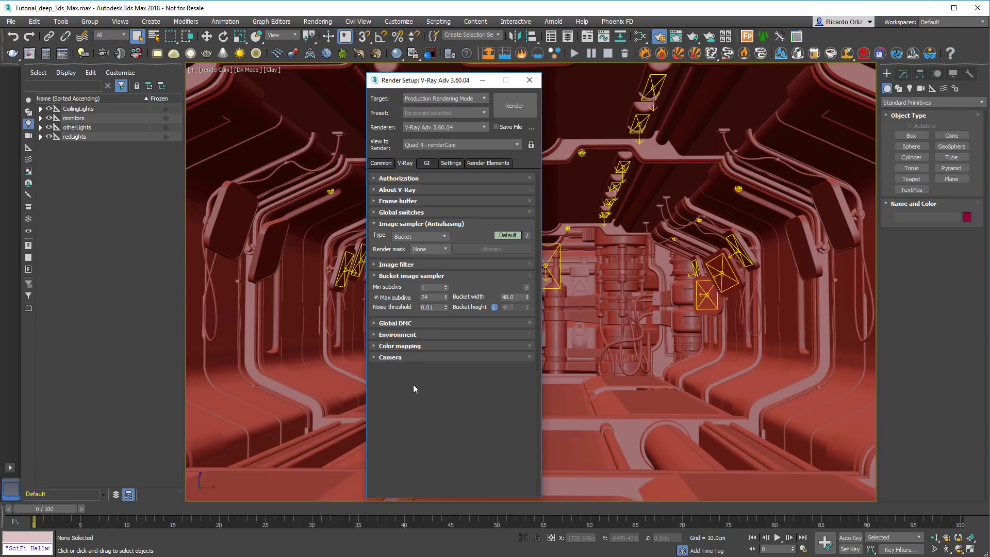
{"action": "double_click", "coordinate": [432, 308]}
{"action": "left_click", "coordinate": [394, 224]}
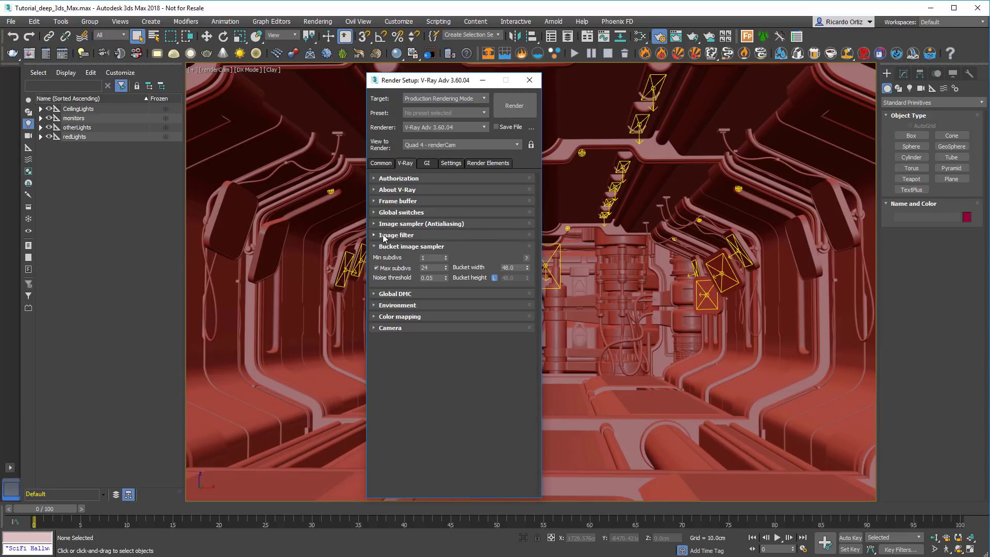
{"action": "left_click", "coordinate": [381, 246]}
Enable V-Ray raw image file output in the frame buffer settings and choose the Desktop's deeps folder as its save location.
{"action": "left_click", "coordinate": [410, 201]}
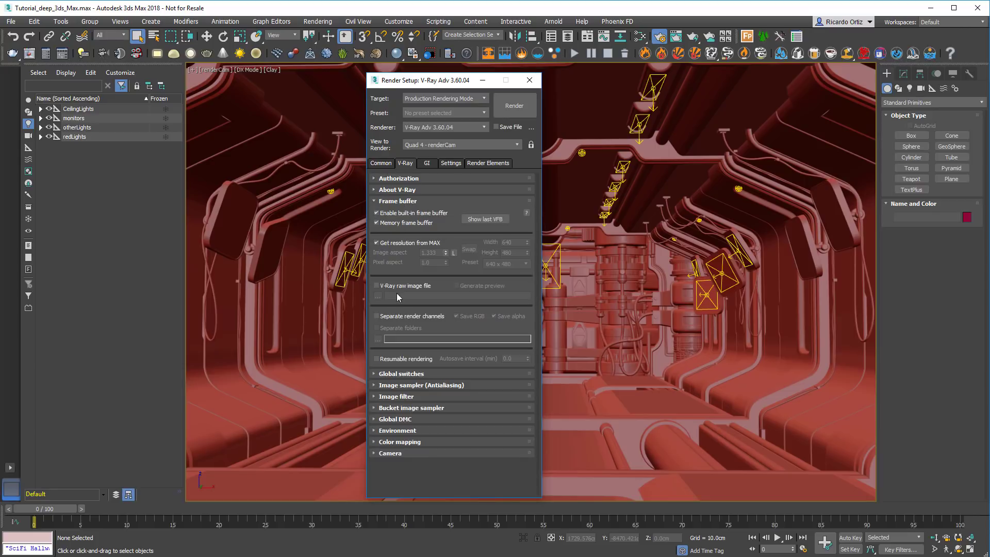
{"action": "left_click", "coordinate": [376, 286]}
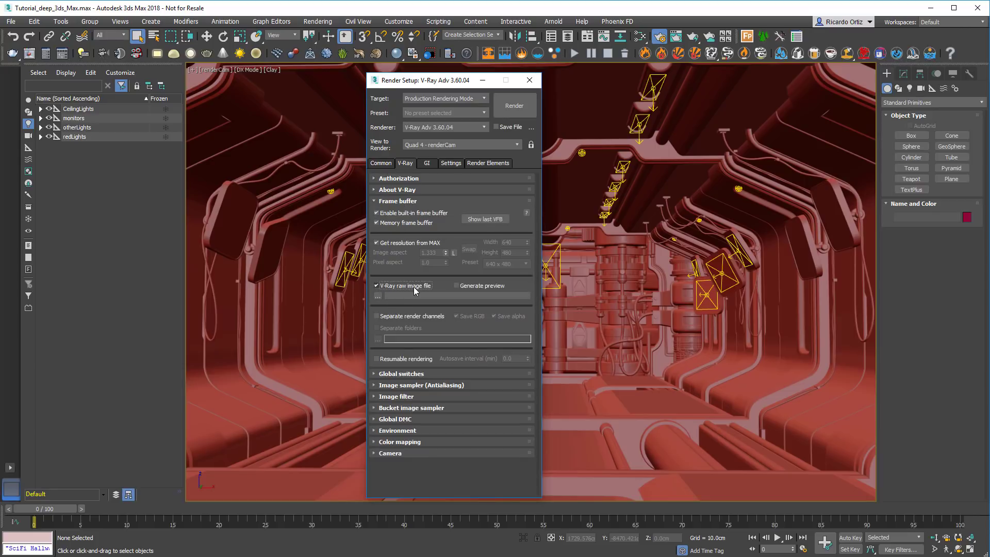
{"action": "left_click", "coordinate": [378, 296]}
{"action": "left_click_drag", "start_coordinate": [528, 100], "coordinate": [427, 78]}
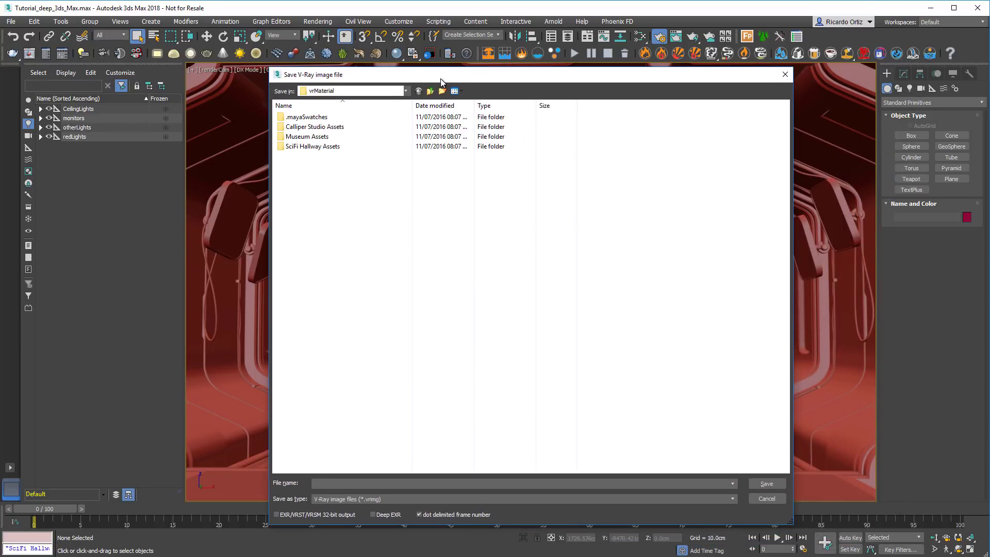
{"action": "left_click", "coordinate": [406, 91]}
{"action": "left_click", "coordinate": [341, 168]}
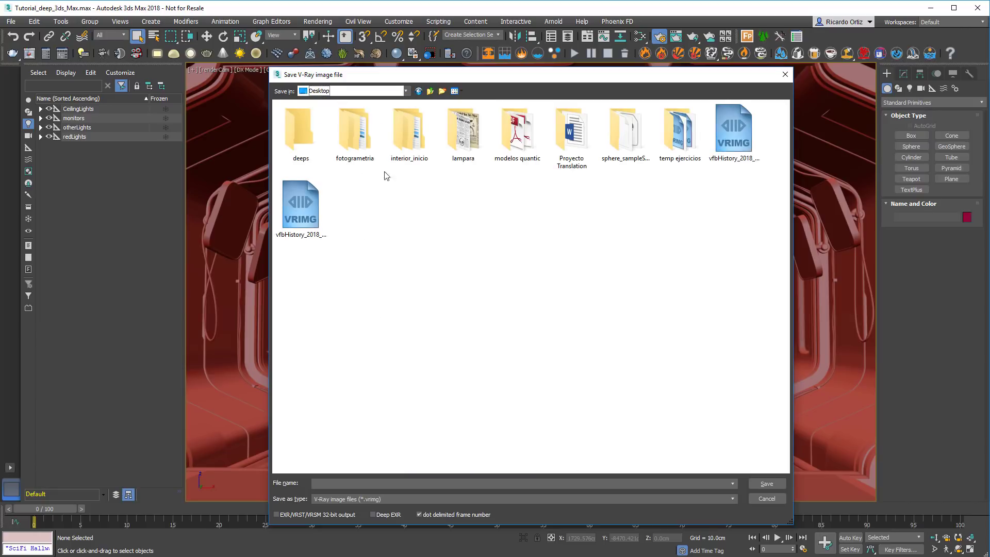
{"action": "double_click", "coordinate": [304, 138]}
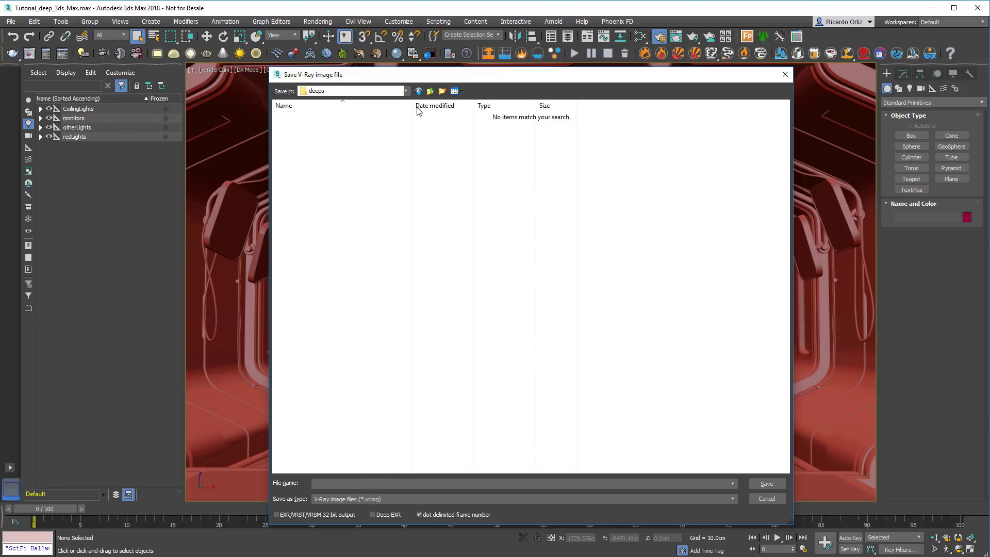
{"action": "left_click_drag", "start_coordinate": [416, 73], "coordinate": [411, 98]}
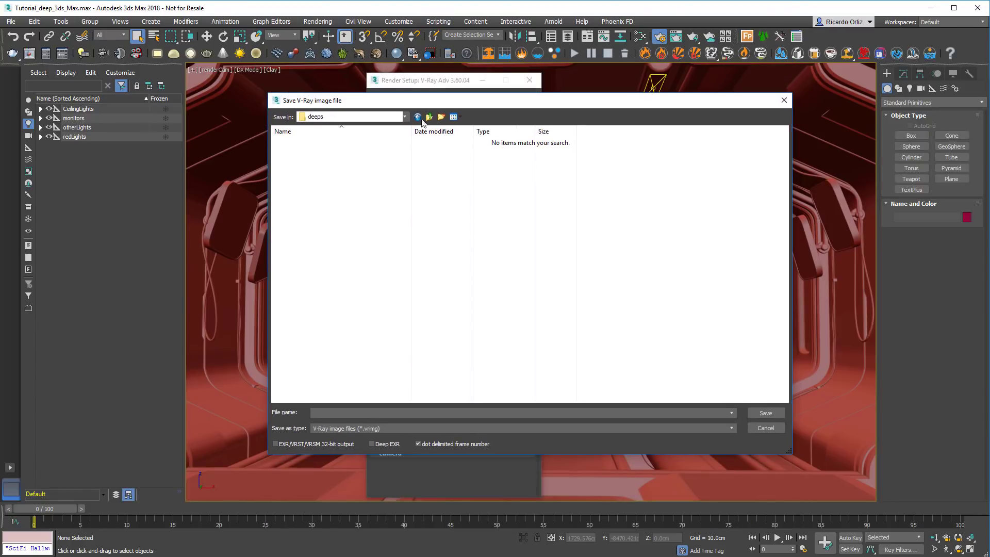
Save the raw image output as an OpenEXR file named "deep 3ds Max" with Deep EXR enabled.
{"action": "left_click", "coordinate": [371, 428]}
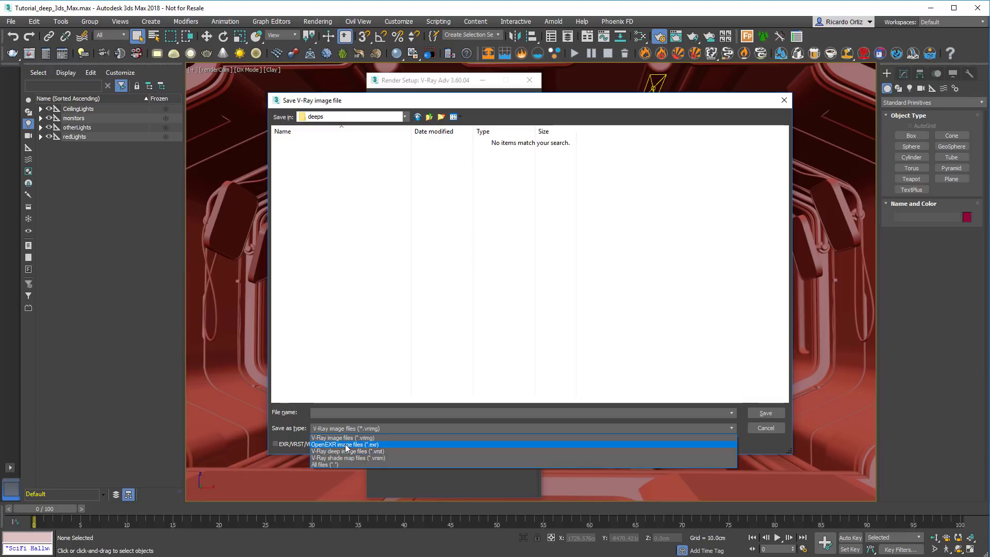
{"action": "left_click", "coordinate": [346, 444]}
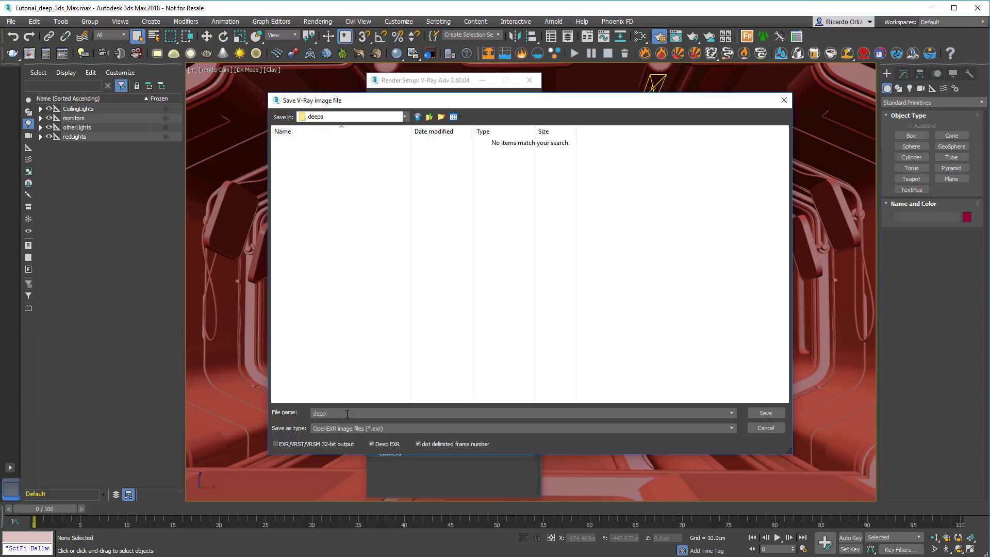
{"action": "key", "text": "BackSpace"}
{"action": "key", "text": "BackSpace"}
{"action": "type", "text": "ep 3ds Max"}
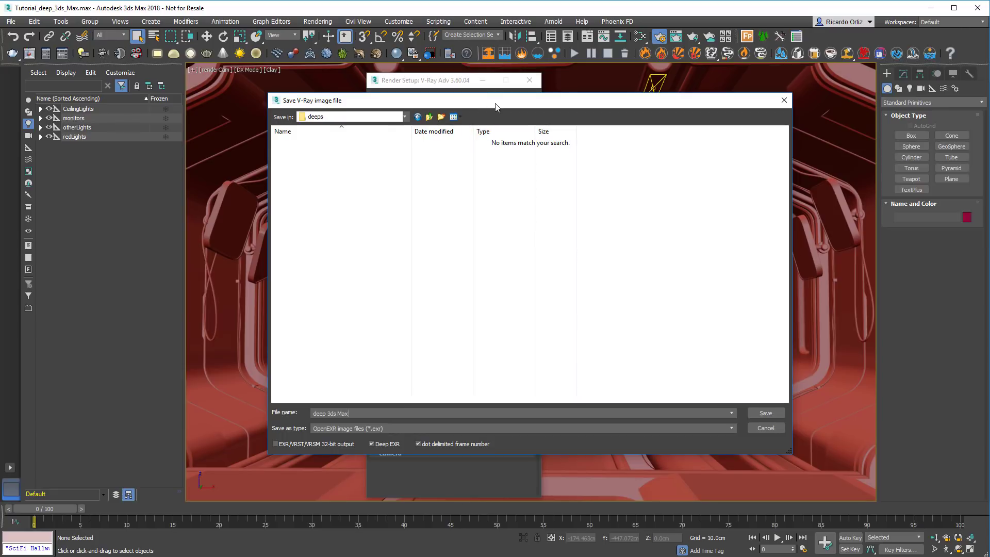
{"action": "left_click_drag", "start_coordinate": [496, 103], "coordinate": [464, 95]}
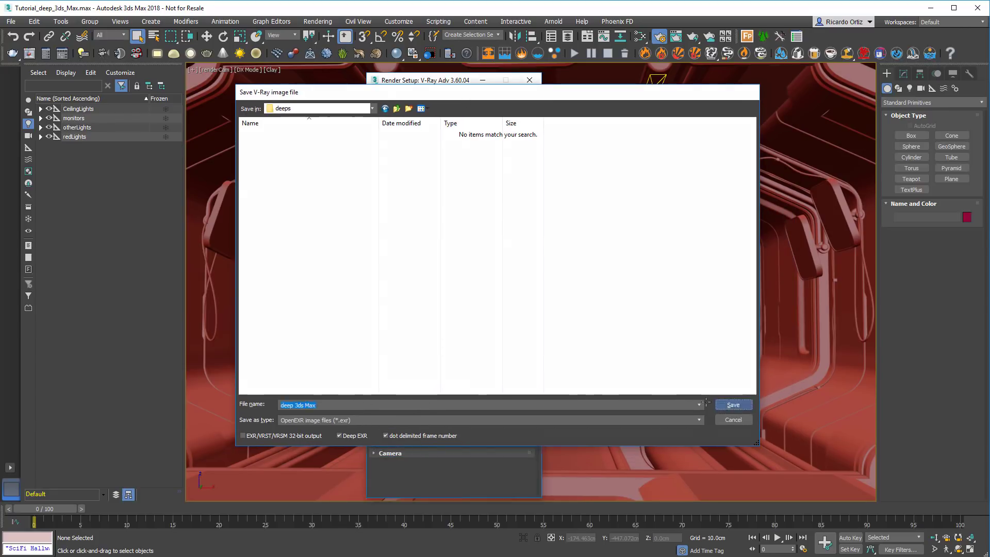
{"action": "left_click", "coordinate": [733, 404]}
Render the hallway from renderCam and reposition the V-Ray frame buffer window.
{"action": "left_click", "coordinate": [513, 105]}
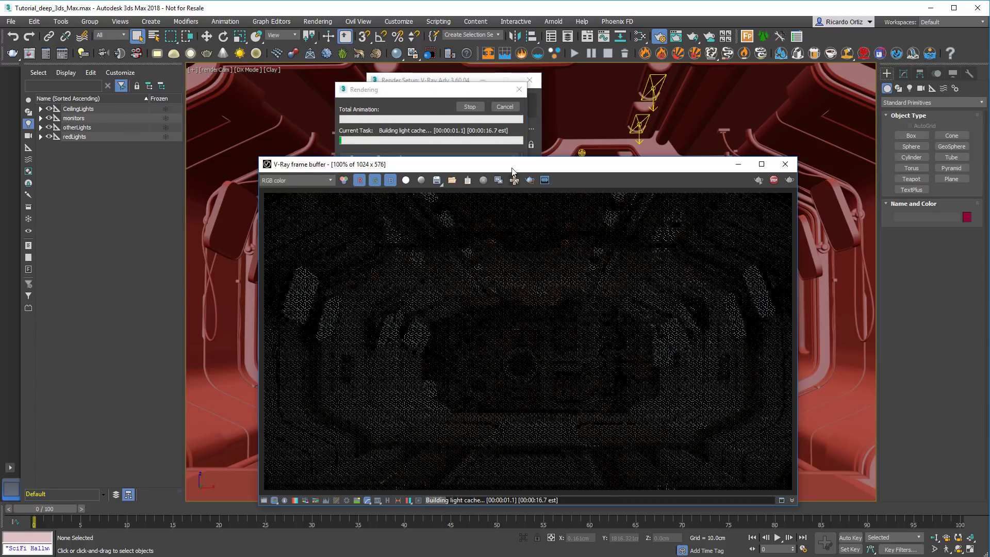
{"action": "left_click_drag", "start_coordinate": [511, 170], "coordinate": [472, 134]}
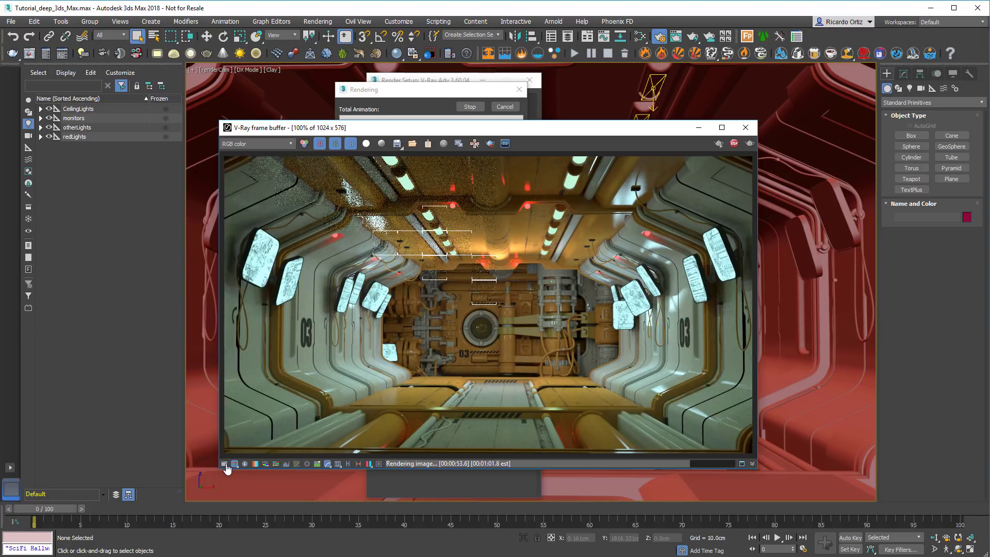
{"action": "left_click", "coordinate": [259, 462]}
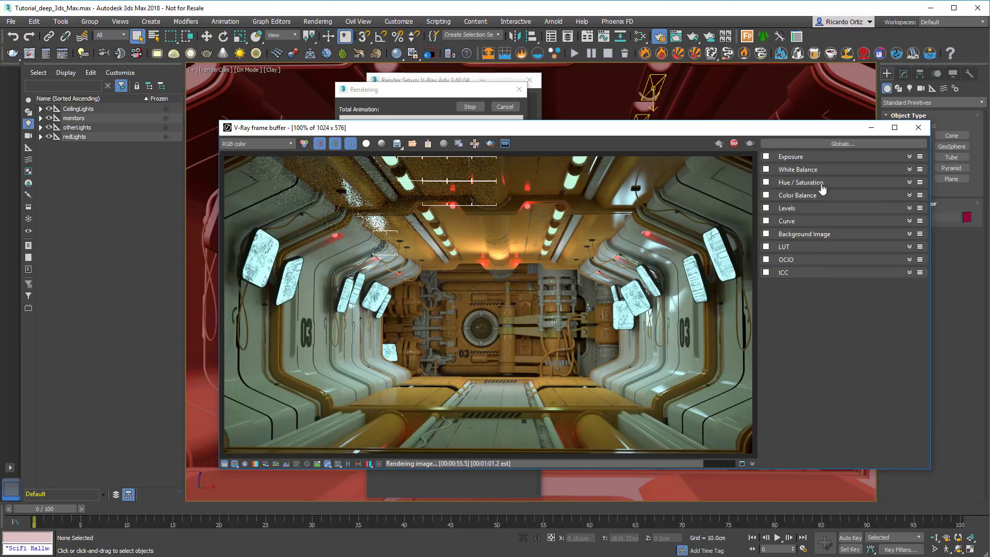
{"action": "left_click", "coordinate": [824, 144]}
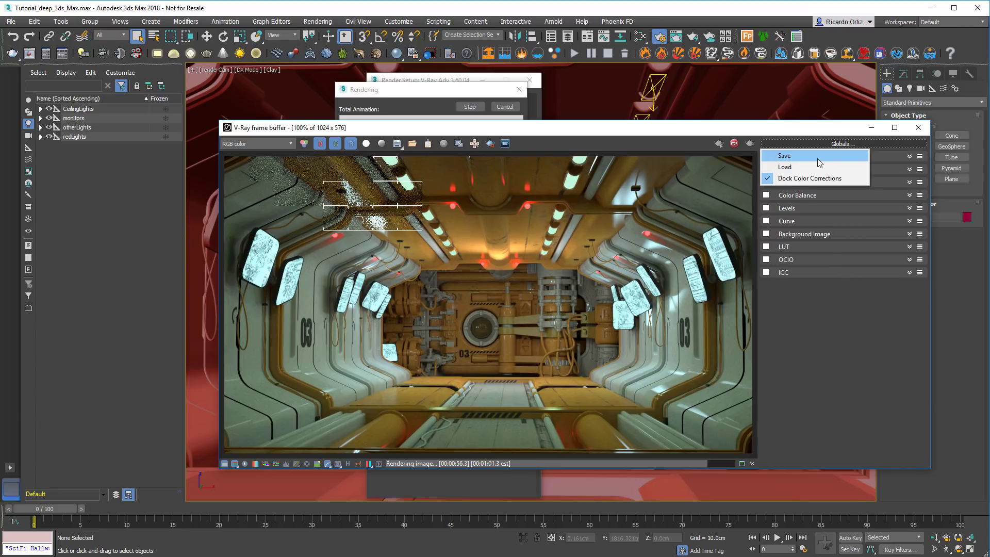
{"action": "left_click", "coordinate": [818, 157]}
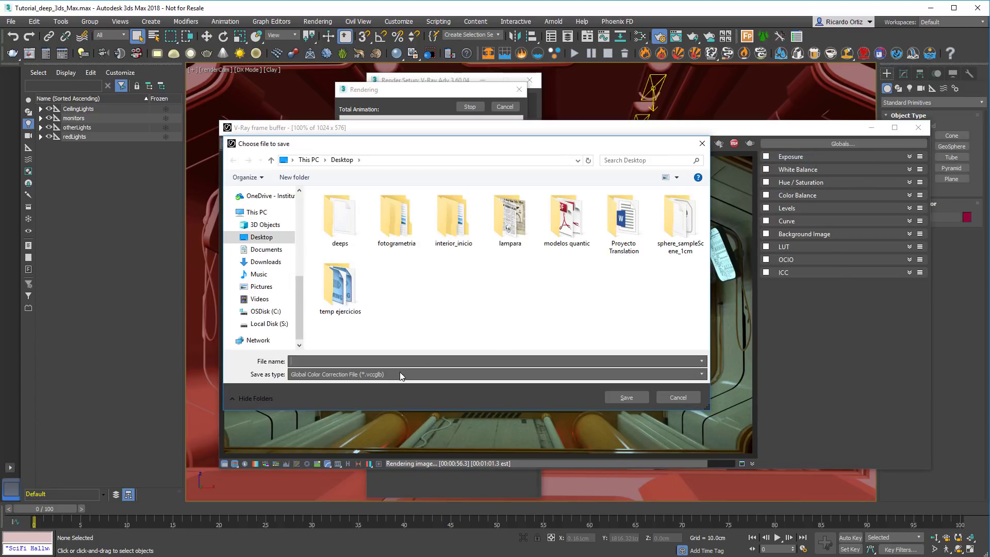
{"action": "left_click", "coordinate": [400, 374]}
{"action": "left_click", "coordinate": [384, 391]}
{"action": "left_click", "coordinate": [677, 395]}
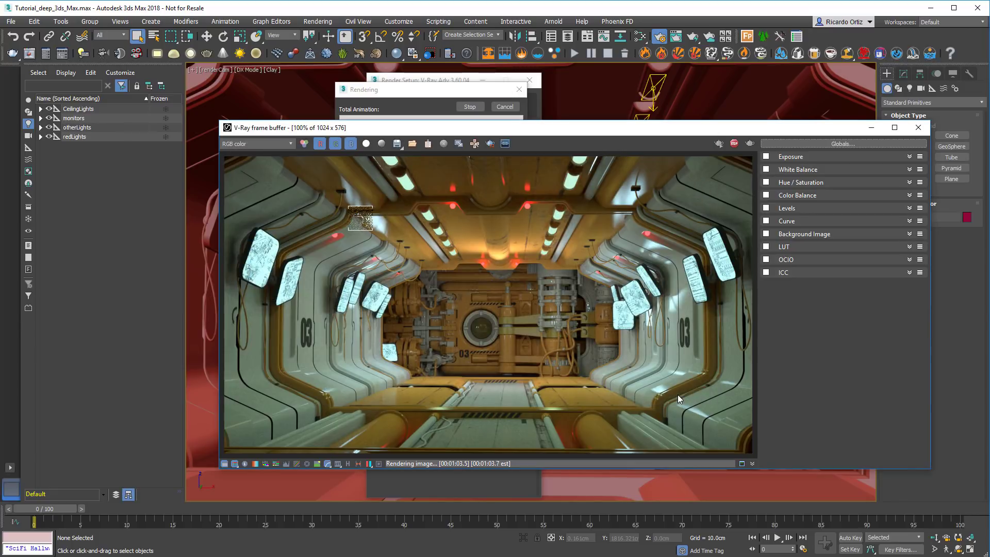
{"action": "left_click", "coordinate": [225, 463]}
Check the deeps folder in File Explorer for the rendered deep 3ds Max.0000.exr file and select it.
{"action": "left_click_drag", "start_coordinate": [499, 130], "coordinate": [467, 121]}
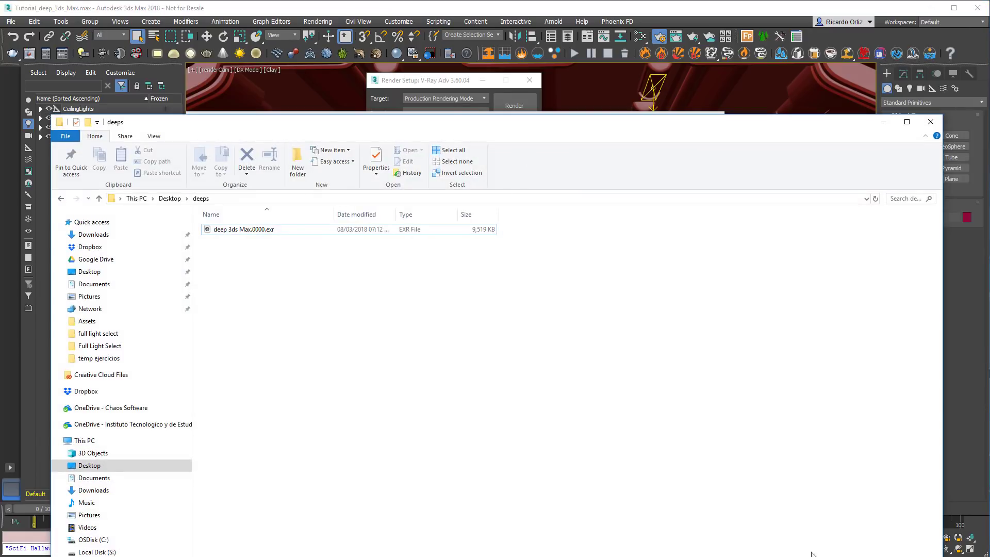
{"action": "left_click_drag", "start_coordinate": [52, 115], "coordinate": [406, 364]}
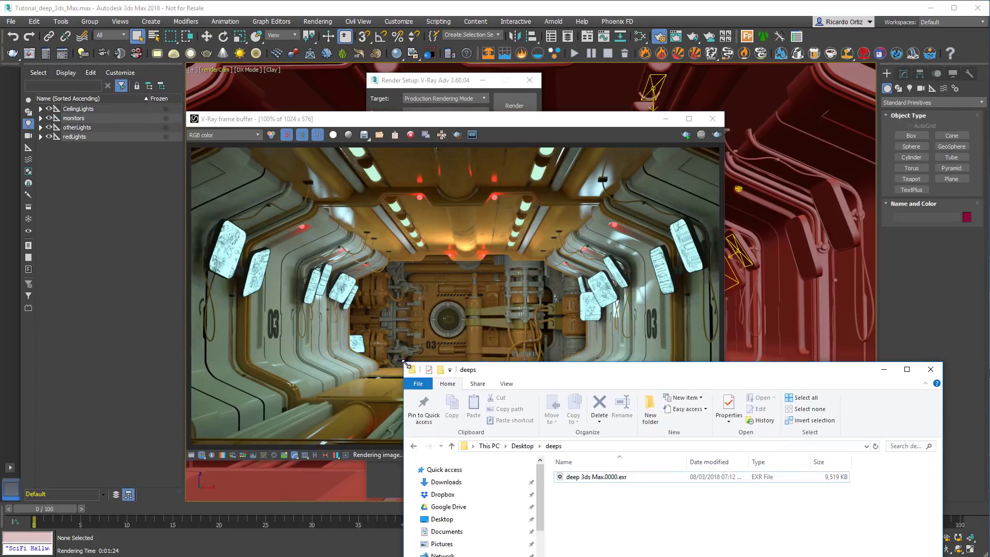
{"action": "left_click_drag", "start_coordinate": [567, 374], "coordinate": [405, 149]}
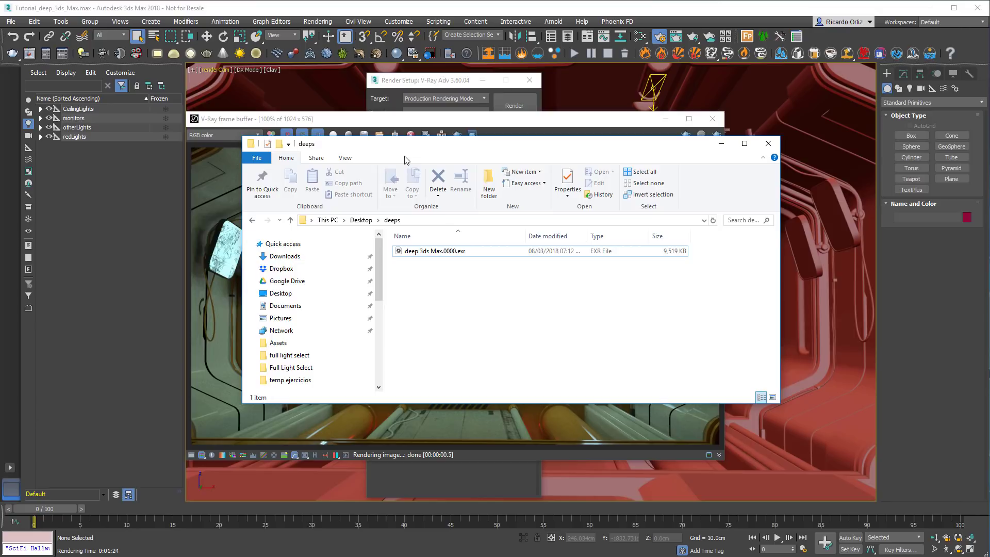
{"action": "left_click", "coordinate": [448, 253]}
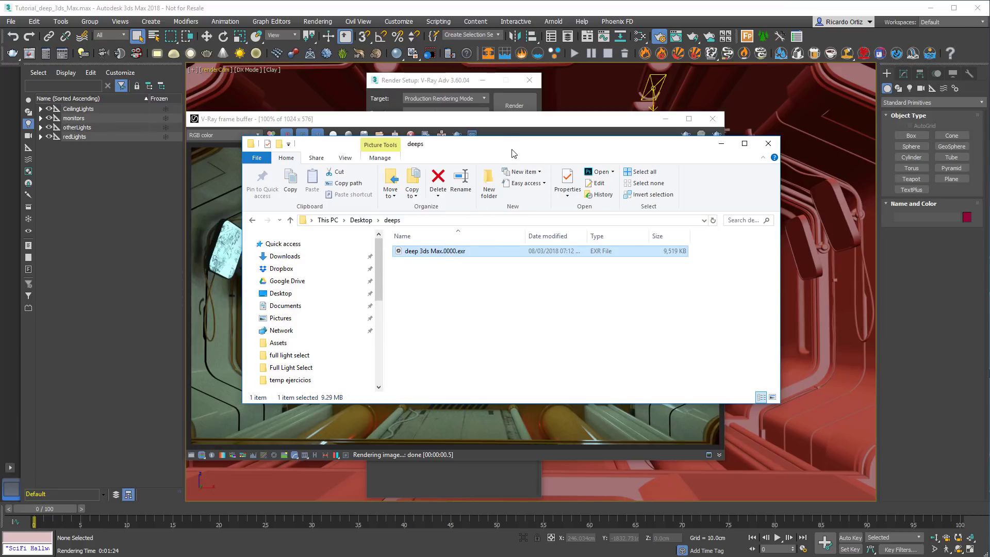
{"action": "left_click_drag", "start_coordinate": [512, 145], "coordinate": [465, 184]}
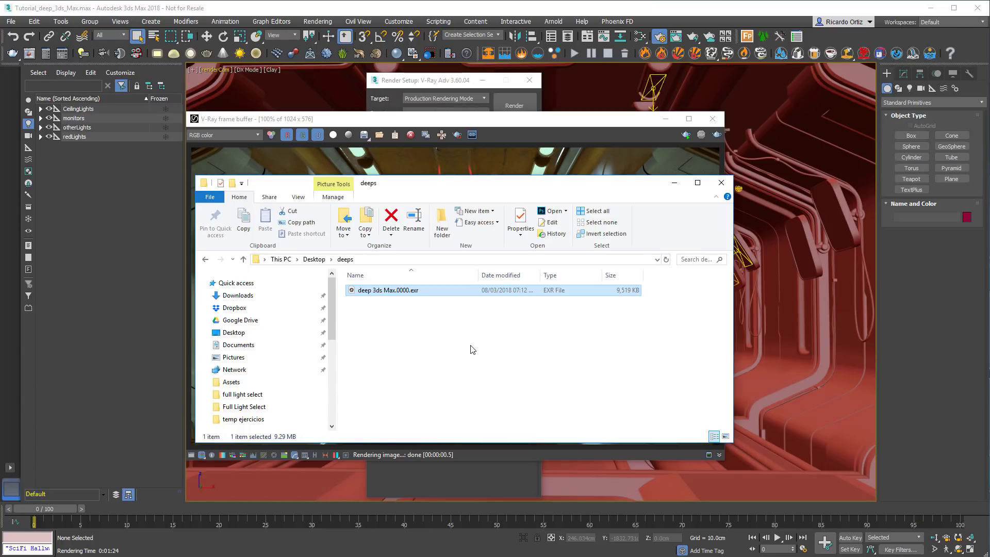
Switch to NukeX and add a DeepRead node to the empty node graph, with Viewer1 moved out of the way.
{"action": "left_click_drag", "start_coordinate": [480, 188], "coordinate": [444, 556]}
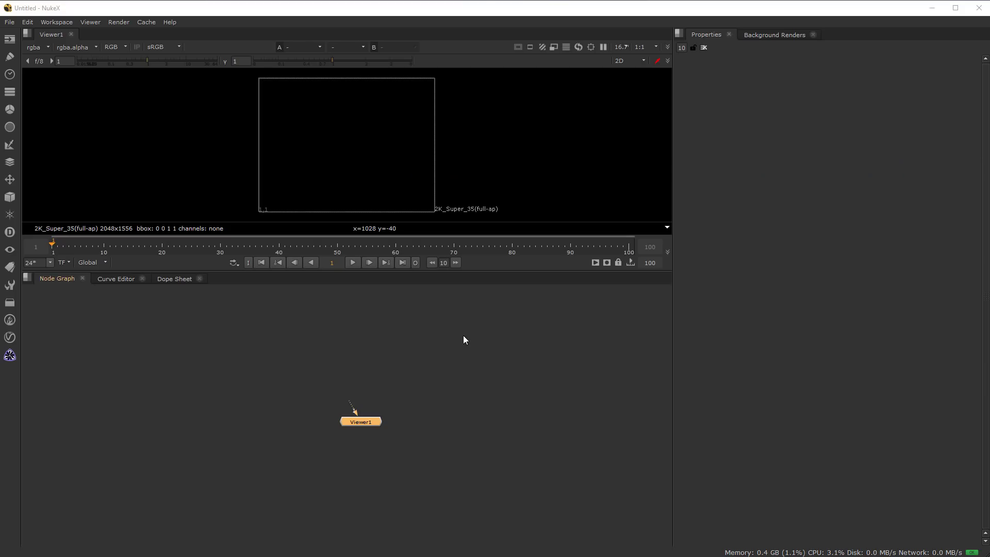
{"action": "left_click_drag", "start_coordinate": [366, 425], "coordinate": [384, 422]}
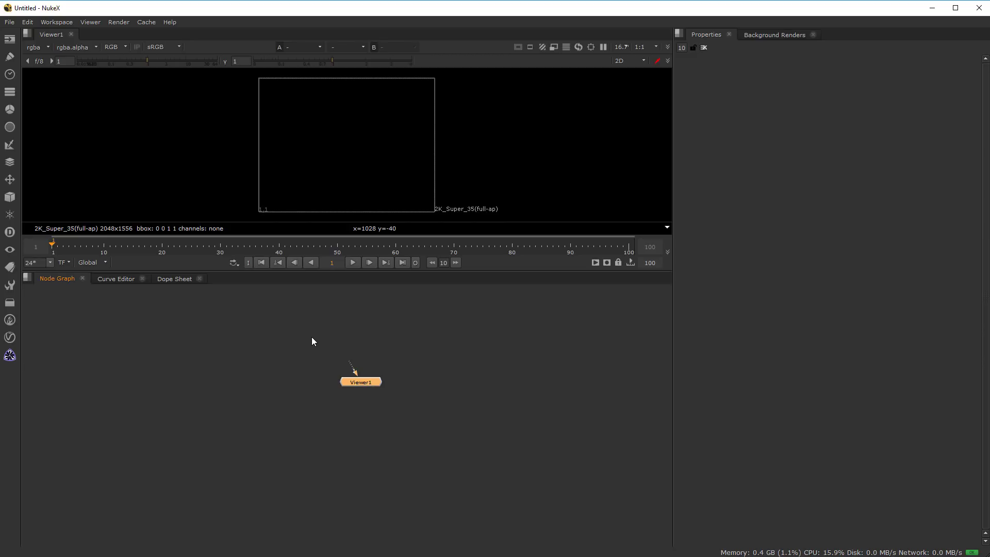
{"action": "right_click", "coordinate": [291, 321]}
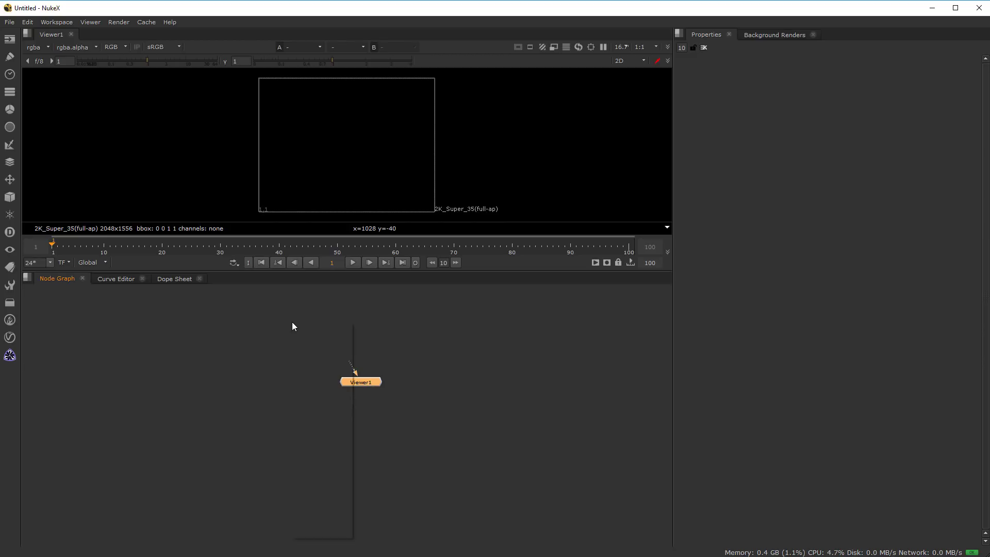
{"action": "mouse_move", "coordinate": [330, 456]}
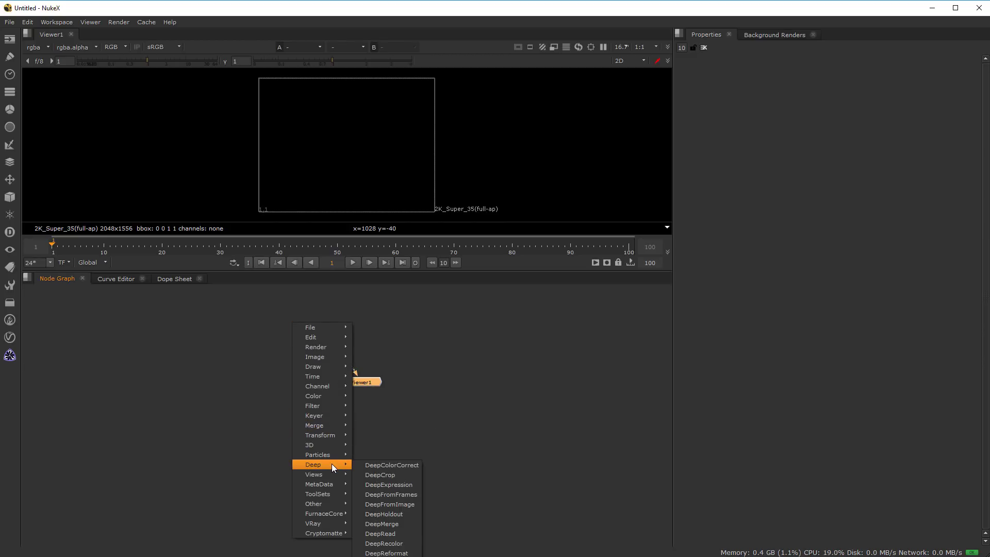
{"action": "left_click", "coordinate": [403, 533]}
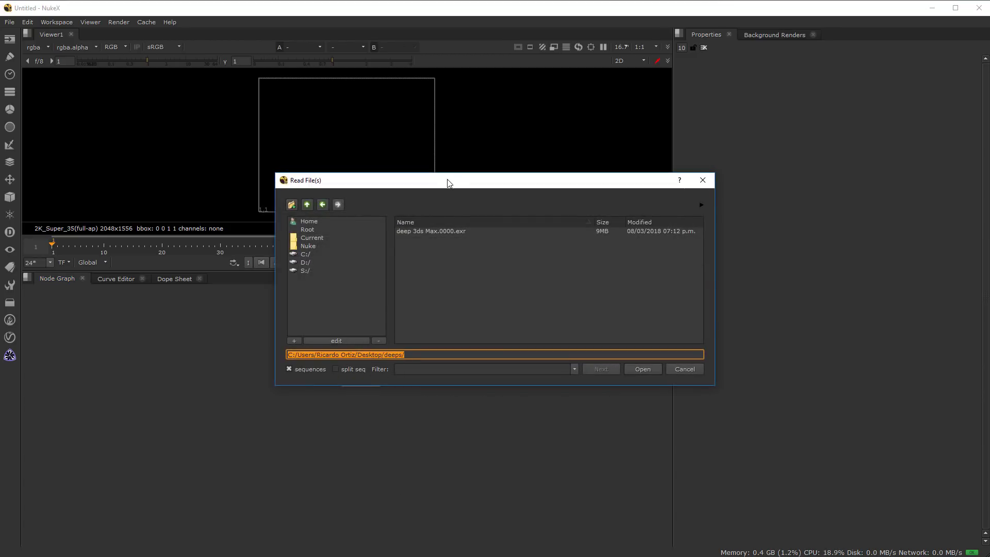
{"action": "left_click_drag", "start_coordinate": [448, 183], "coordinate": [403, 185]}
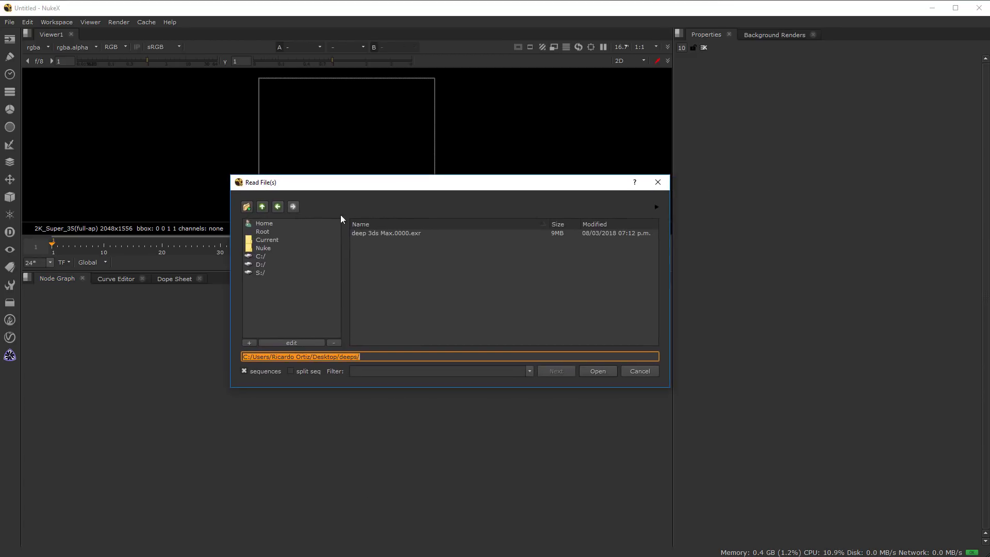
Load deep 3ds Max.0000.exr from the Desktop's deeps folder into the DeepRead node.
{"action": "left_click", "coordinate": [264, 224]}
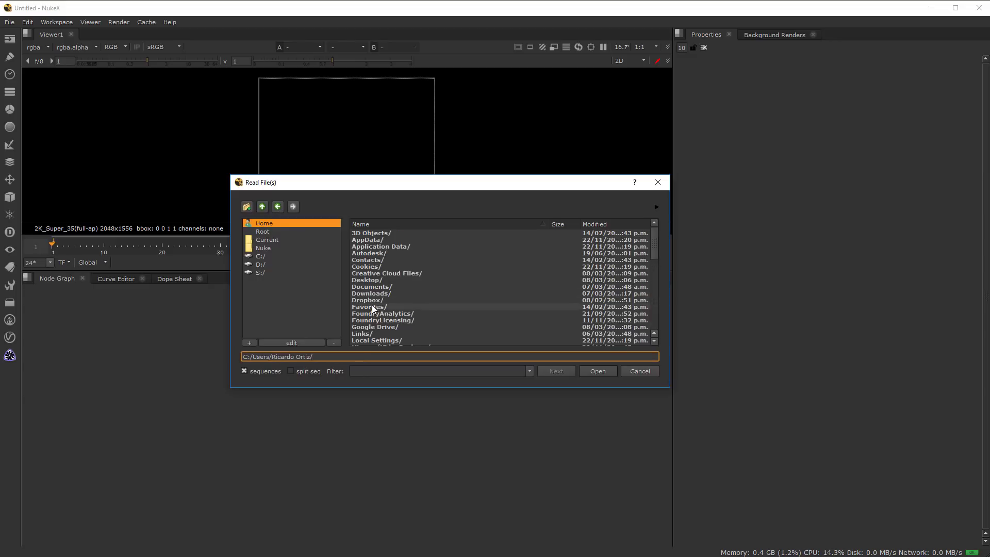
{"action": "scroll", "coordinate": [374, 309], "scroll_direction": "down", "scroll_amount": 1}
{"action": "left_click", "coordinate": [378, 261]}
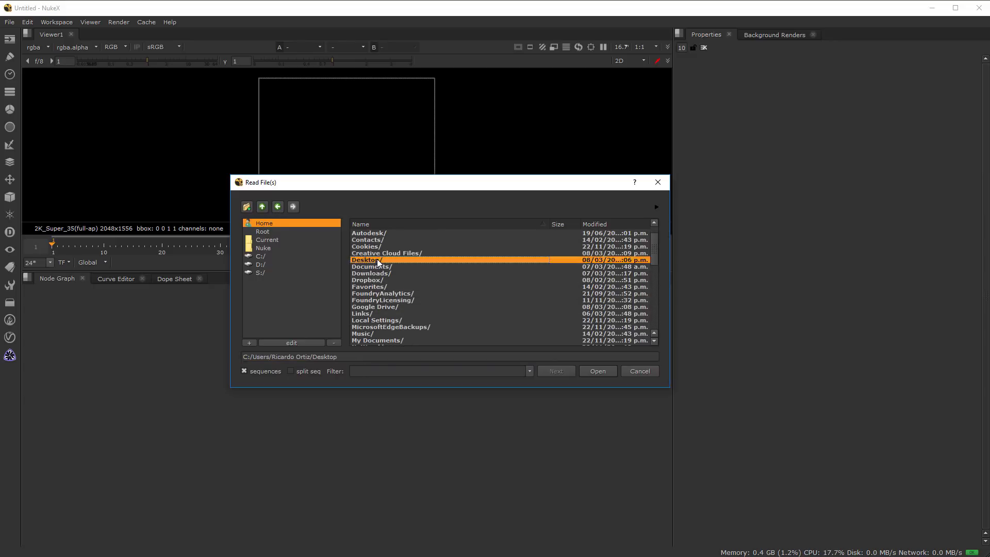
{"action": "double_click", "coordinate": [377, 260]}
{"action": "scroll", "coordinate": [378, 293], "scroll_direction": "down", "scroll_amount": 2}
{"action": "scroll", "coordinate": [375, 301], "scroll_direction": "down", "scroll_amount": 2}
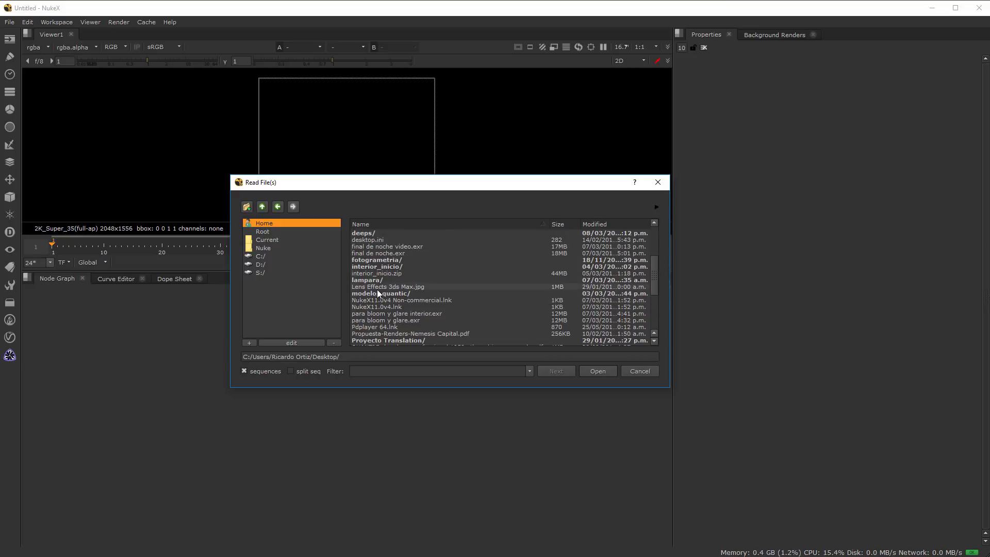
{"action": "scroll", "coordinate": [374, 289], "scroll_direction": "down", "scroll_amount": 2}
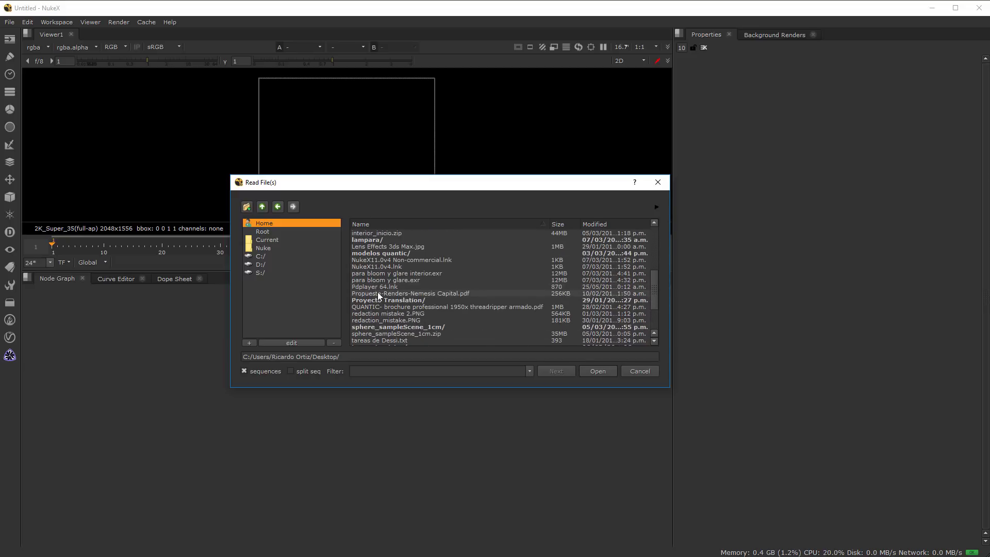
{"action": "scroll", "coordinate": [377, 292], "scroll_direction": "up", "scroll_amount": 2}
{"action": "double_click", "coordinate": [365, 233]}
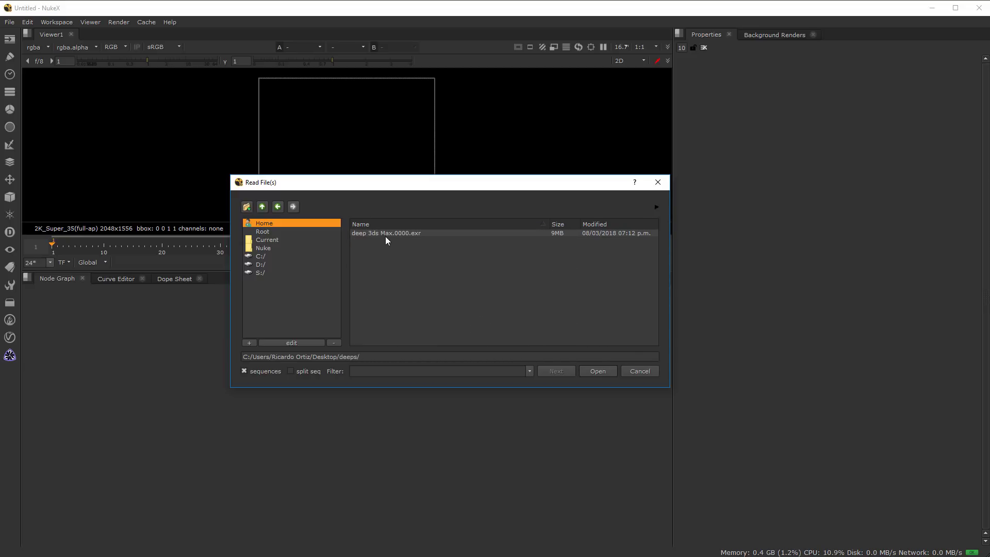
{"action": "left_click", "coordinate": [385, 234]}
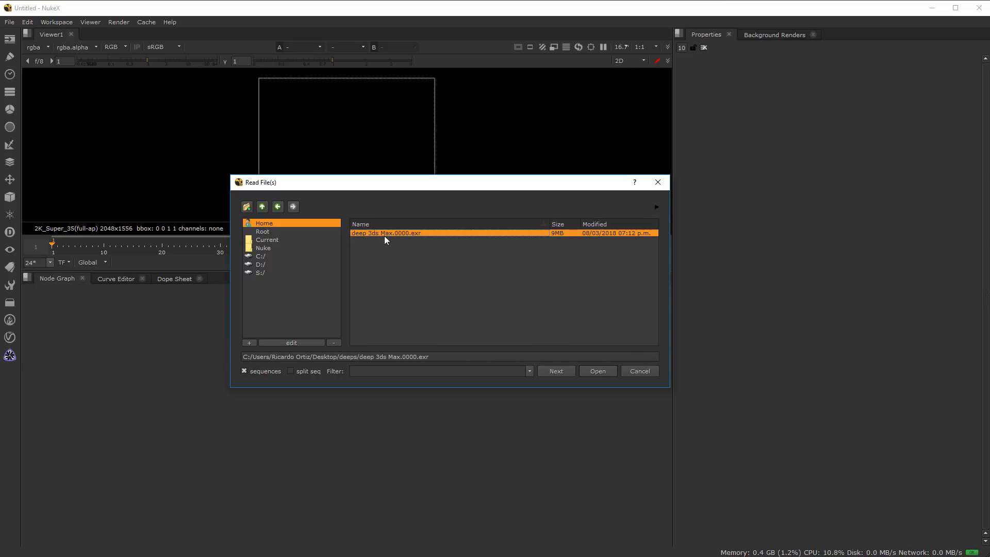
{"action": "left_click", "coordinate": [598, 371]}
Connect Viewer1 to DeepRead1 and enlarge the viewer area to examine the hallway render.
{"action": "left_click_drag", "start_coordinate": [360, 382], "coordinate": [297, 315]}
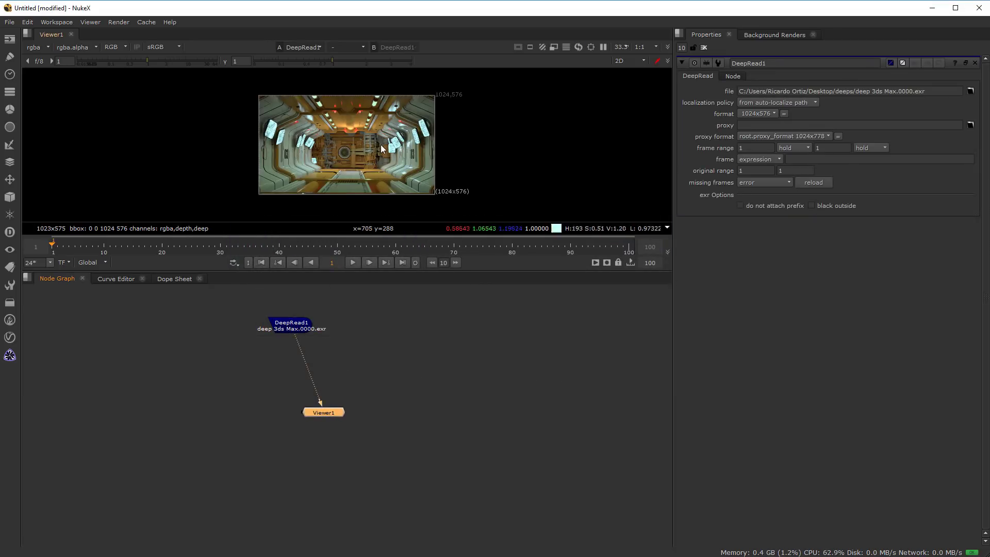
{"action": "scroll", "coordinate": [358, 135], "scroll_direction": "up", "scroll_amount": 1}
{"action": "left_click_drag", "start_coordinate": [469, 270], "coordinate": [470, 337]}
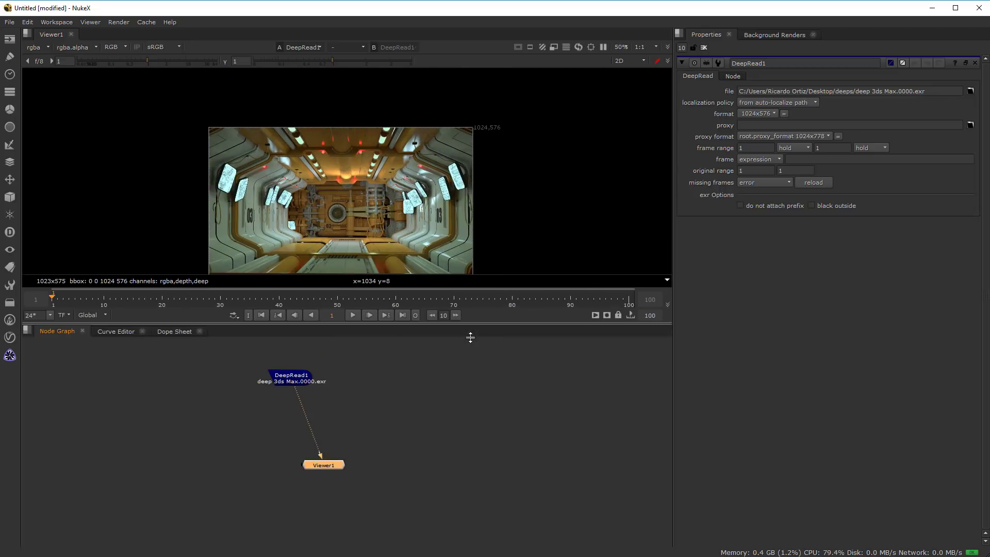
Switch Viewer1 to the 3D view and align DeepRead1 above the Viewer1 node with room between them.
{"action": "scroll", "coordinate": [402, 204], "scroll_direction": "up", "scroll_amount": 2}
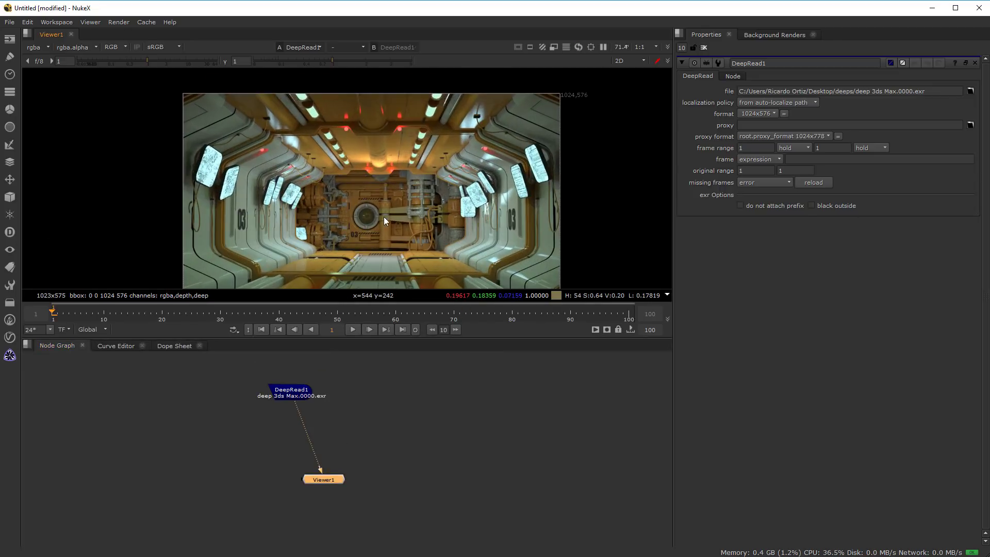
{"action": "middle_click_drag", "start_coordinate": [383, 216], "coordinate": [376, 202]}
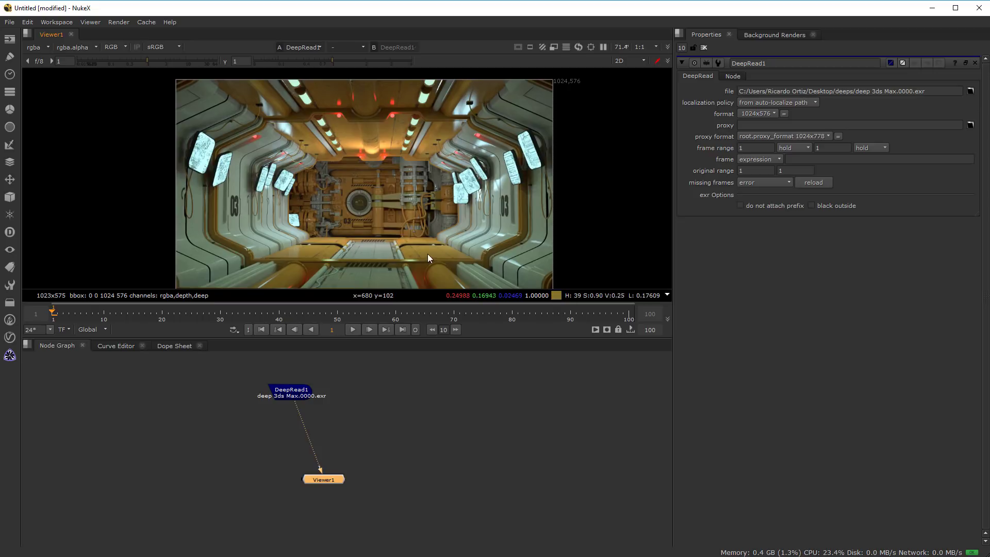
{"action": "left_click_drag", "start_coordinate": [295, 397], "coordinate": [342, 413]}
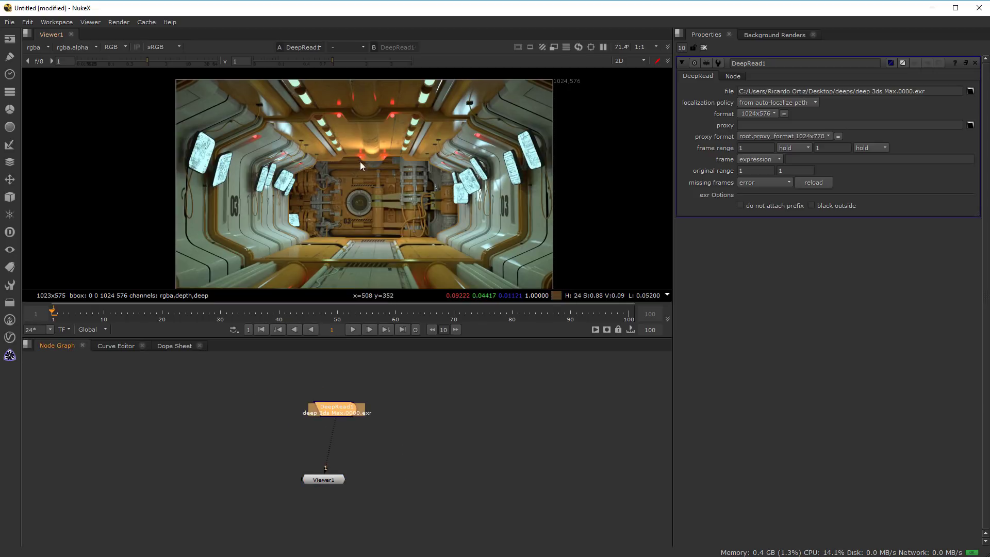
{"action": "left_click", "coordinate": [630, 61]}
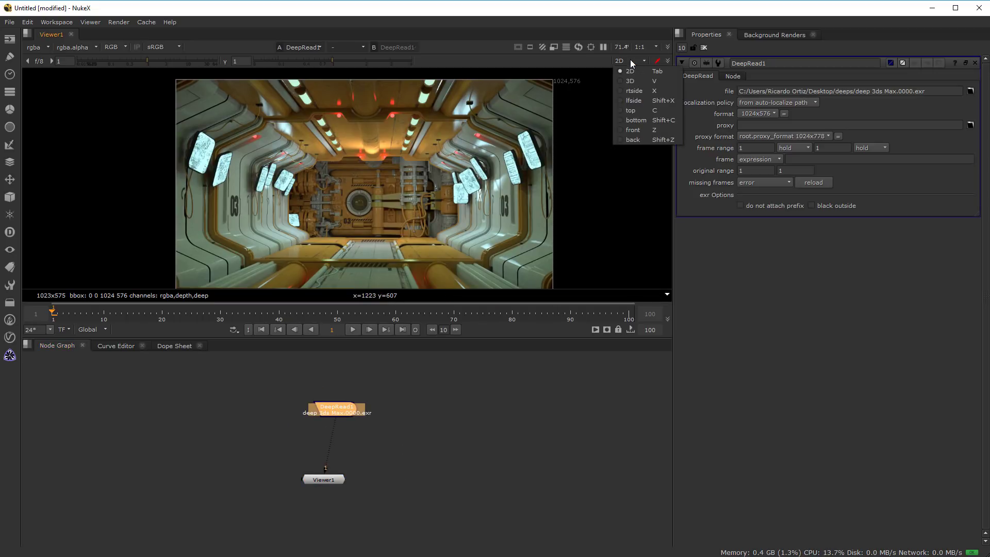
{"action": "left_click", "coordinate": [635, 84]}
{"action": "scroll", "coordinate": [375, 419], "scroll_direction": "down", "scroll_amount": 1}
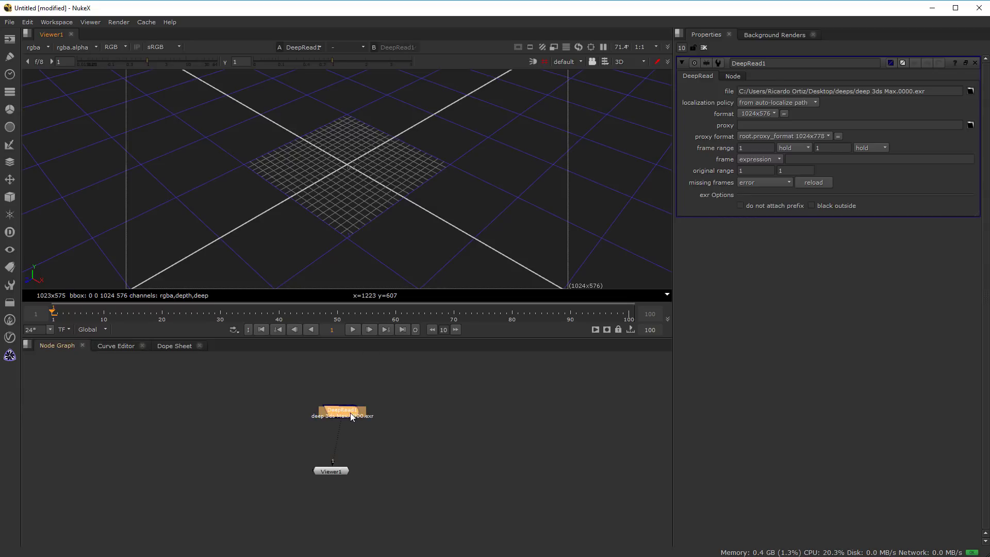
{"action": "left_click_drag", "start_coordinate": [348, 414], "coordinate": [340, 394]}
{"action": "left_click_drag", "start_coordinate": [332, 474], "coordinate": [339, 492]}
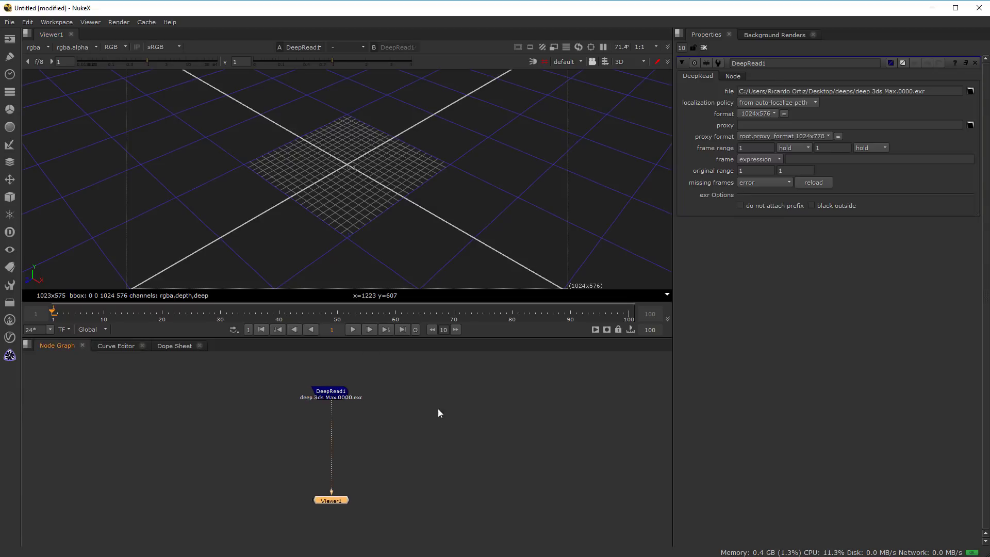
{"action": "scroll", "coordinate": [382, 252], "scroll_direction": "down", "scroll_amount": 4}
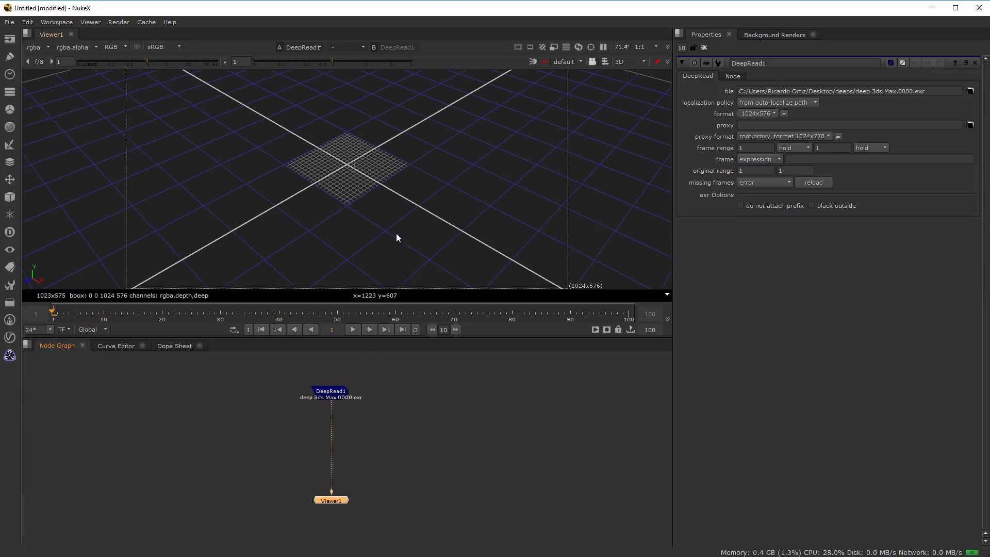
{"action": "scroll", "coordinate": [389, 227], "scroll_direction": "up", "scroll_amount": 2}
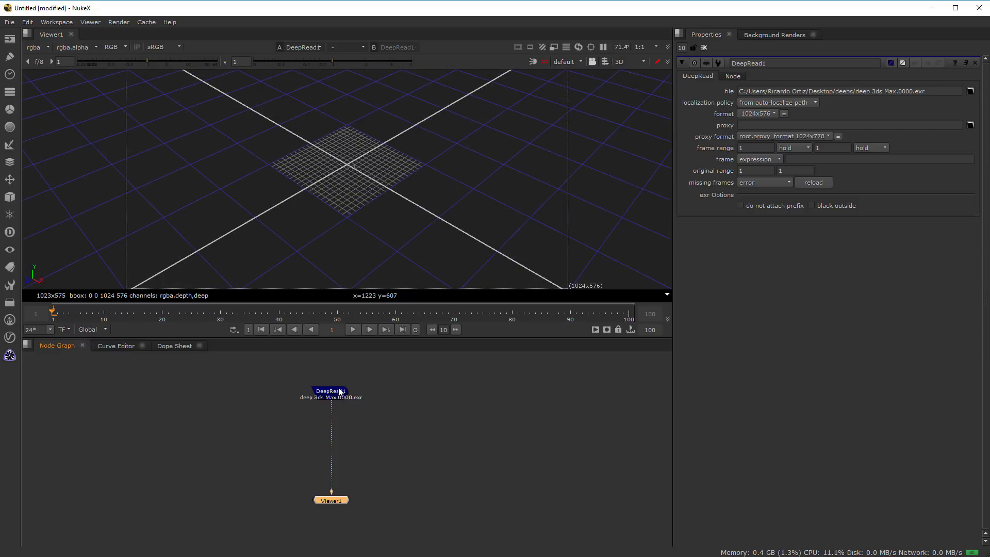
Add a DeepToPoints node between DeepRead1 and Viewer1 and place it off to the side.
{"action": "mouse_move", "coordinate": [340, 392]}
{"action": "left_mouse_down"}
{"action": "mouse_move", "coordinate": [349, 390]}
{"action": "mouse_move", "coordinate": [333, 403]}
{"action": "left_mouse_up"}
{"action": "left_click", "coordinate": [255, 427]}
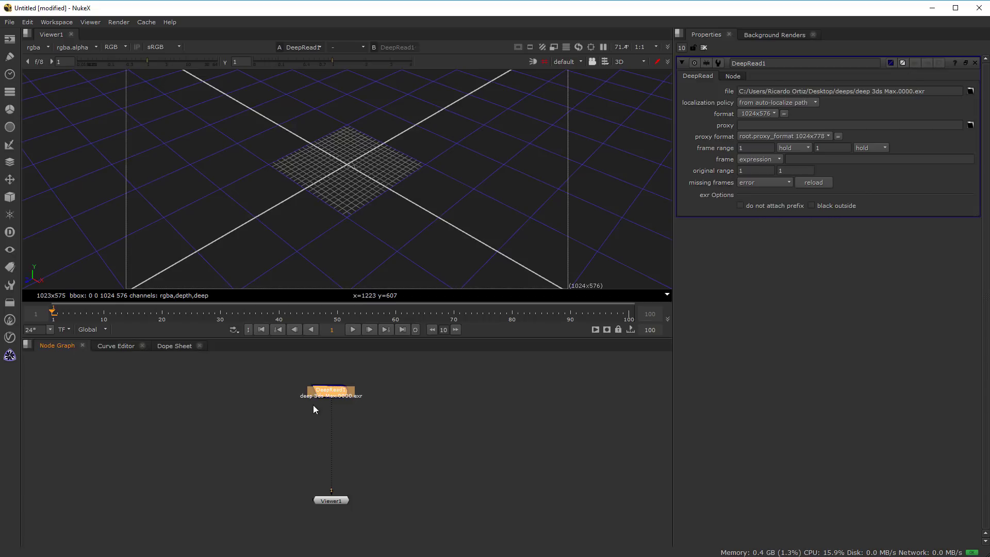
{"action": "right_click", "coordinate": [240, 399]}
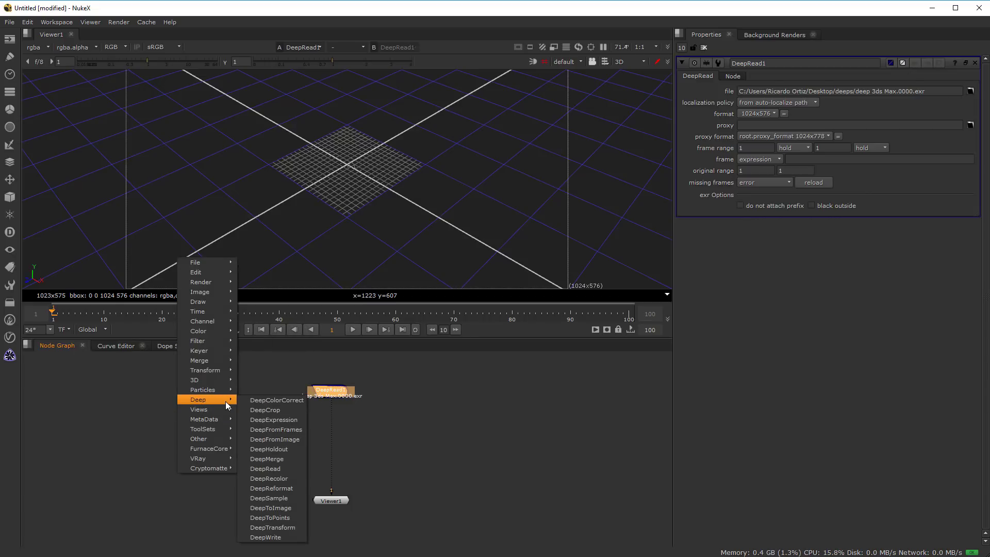
{"action": "left_click", "coordinate": [271, 518]}
{"action": "left_click_drag", "start_coordinate": [314, 425], "coordinate": [278, 453]}
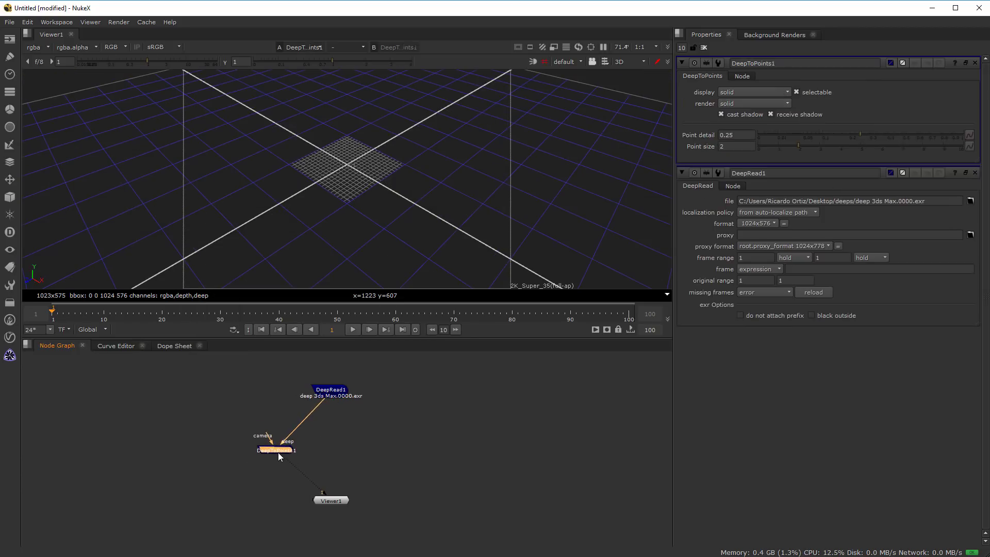
Add a Camera node beside DeepToPoints1 and connect it to the camera input of DeepToPoints1.
{"action": "right_click", "coordinate": [183, 452]}
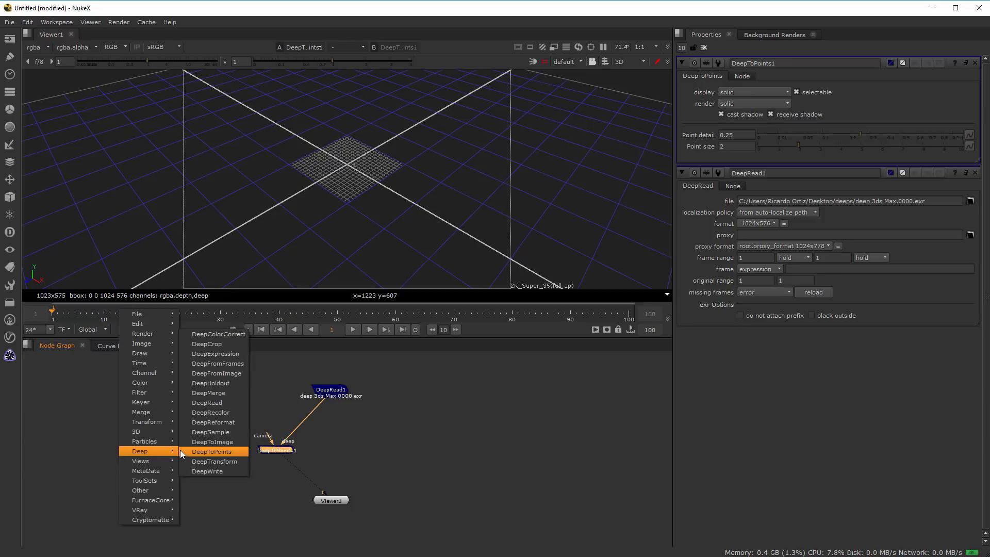
{"action": "left_click", "coordinate": [88, 438]}
{"action": "key", "text": "Tab"}
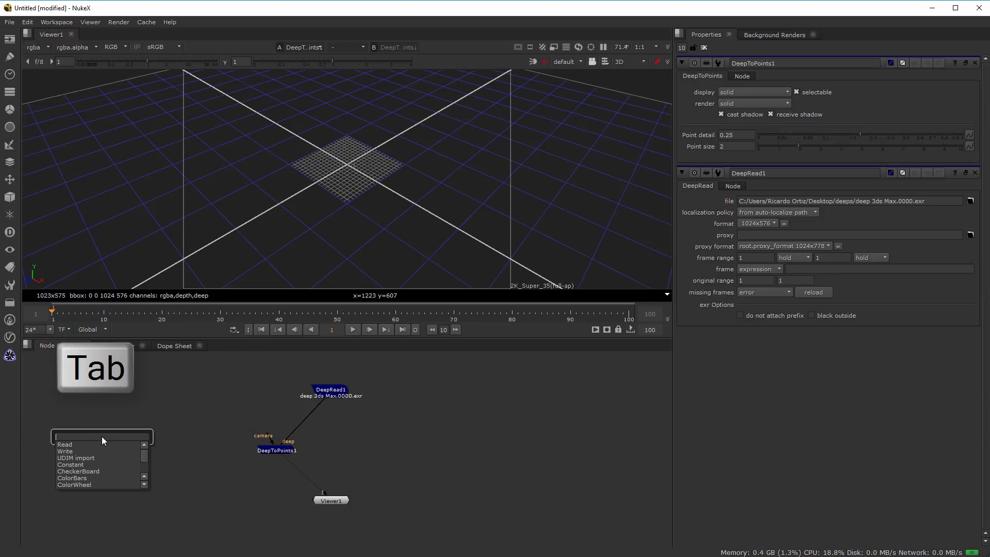
{"action": "type", "text": "ca"}
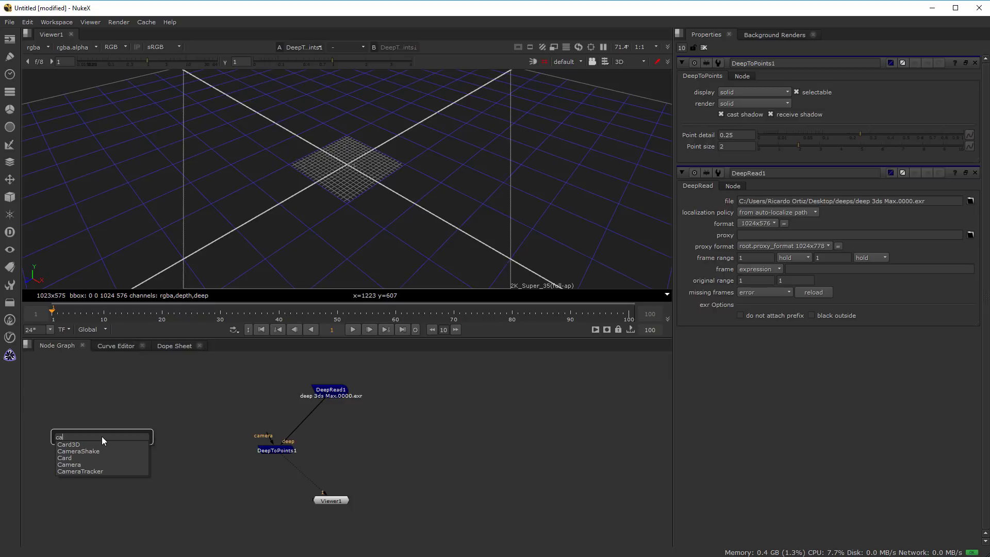
{"action": "key", "text": "Down"}
{"action": "key", "text": "Down"}
{"action": "key", "text": "Down"}
{"action": "key", "text": "Down"}
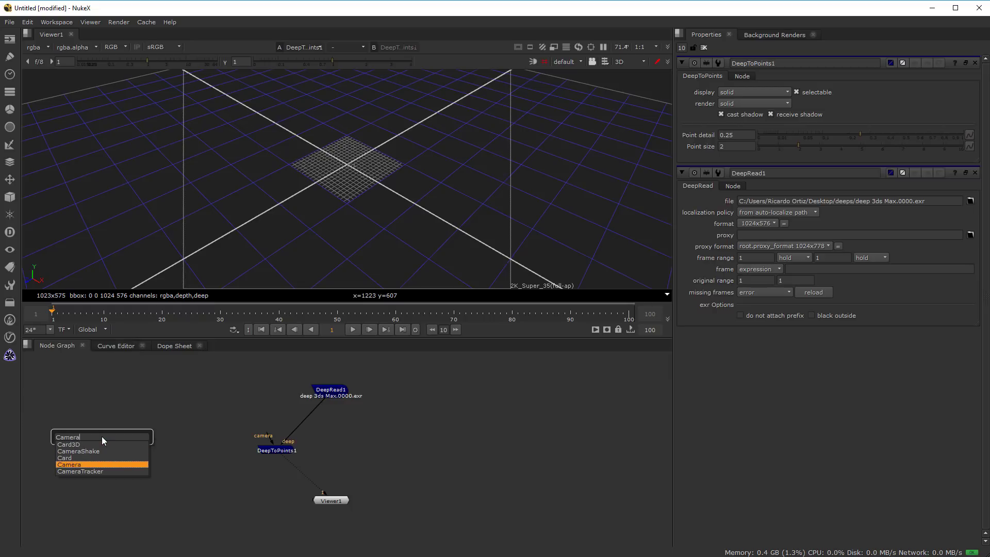
{"action": "key", "text": "Return"}
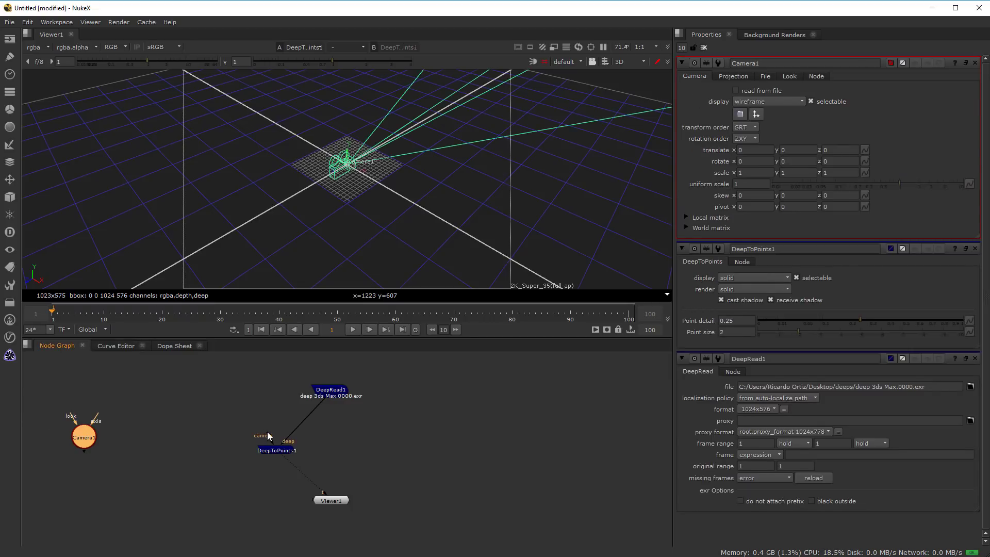
{"action": "left_click_drag", "start_coordinate": [264, 437], "coordinate": [91, 447]}
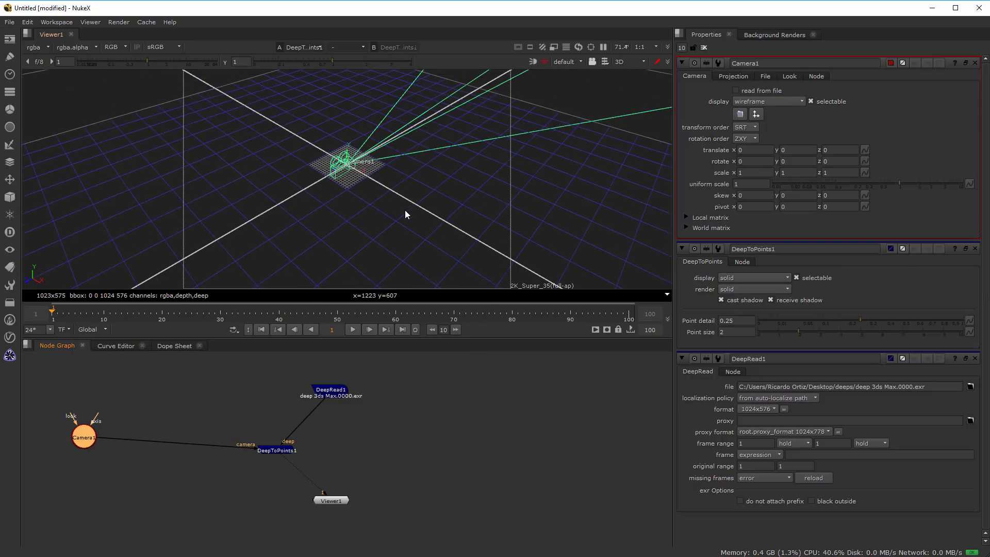
Frame the DeepToPoints1 point cloud in the 3D view and examine the hallway from different angles and distances.
{"action": "left_click_drag", "start_coordinate": [415, 206], "coordinate": [320, 279], "text": "ctrl"}
{"action": "left_click", "coordinate": [273, 450]}
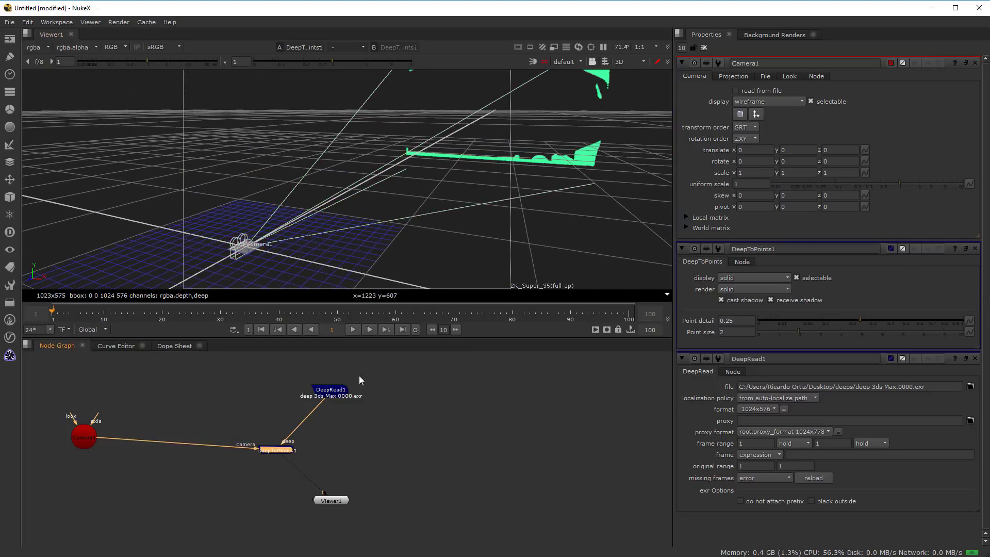
{"action": "key", "text": "f"}
{"action": "left_click", "coordinate": [373, 222]}
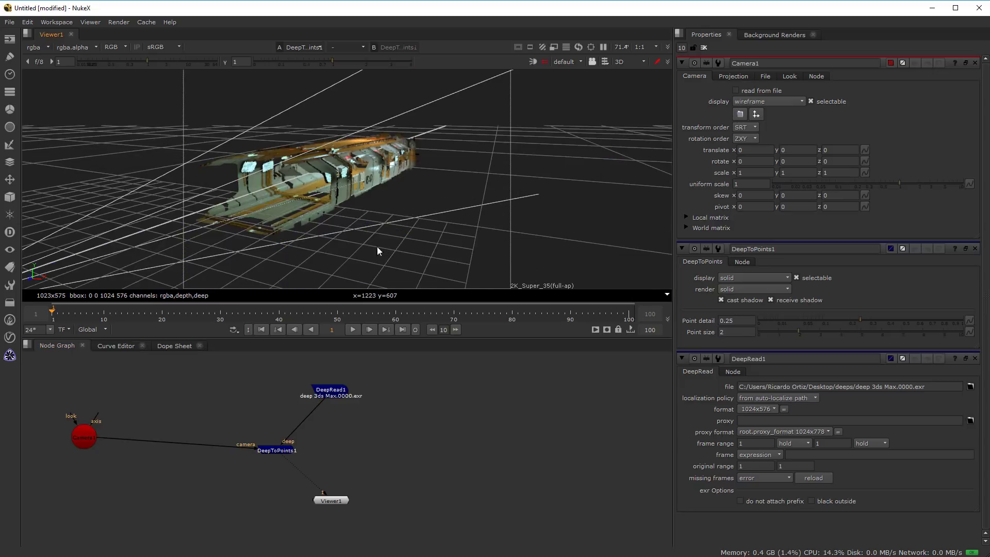
{"action": "left_click_drag", "start_coordinate": [376, 246], "coordinate": [429, 193], "text": "ctrl"}
{"action": "scroll", "coordinate": [375, 201], "scroll_direction": "up", "scroll_amount": 6}
{"action": "scroll", "coordinate": [410, 180], "scroll_direction": "down", "scroll_amount": 5}
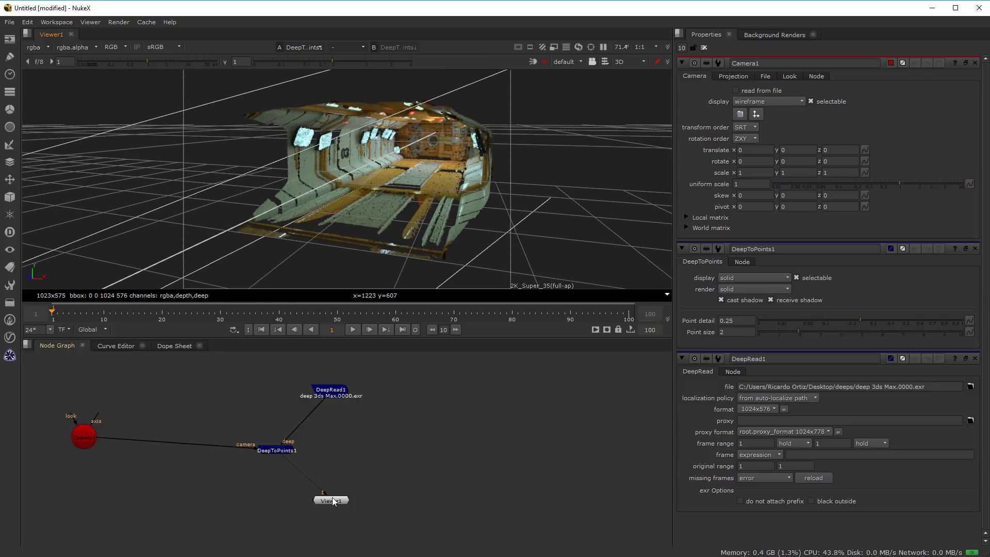
Compare DeepRead1's 2D render with the DeepToPoints1 point cloud by viewing each node in Viewer1.
{"action": "middle_click_drag", "start_coordinate": [333, 501], "coordinate": [320, 494]}
{"action": "left_click_drag", "start_coordinate": [320, 494], "coordinate": [317, 499]}
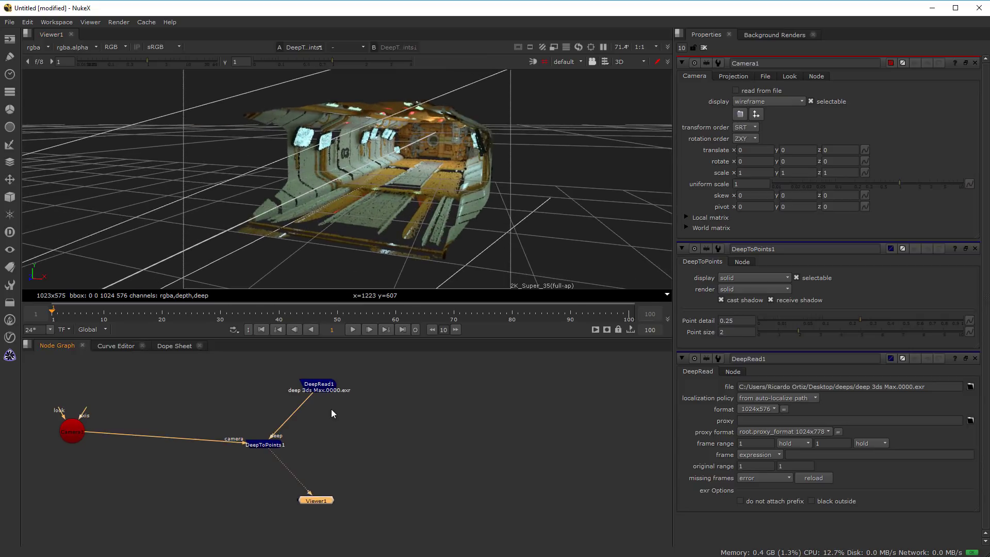
{"action": "left_click", "coordinate": [322, 384]}
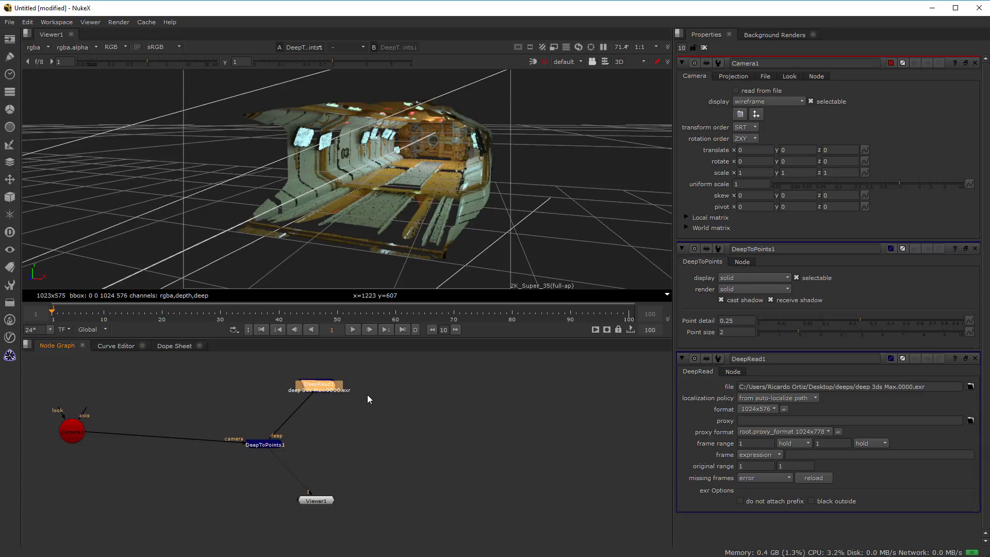
{"action": "key", "text": "1"}
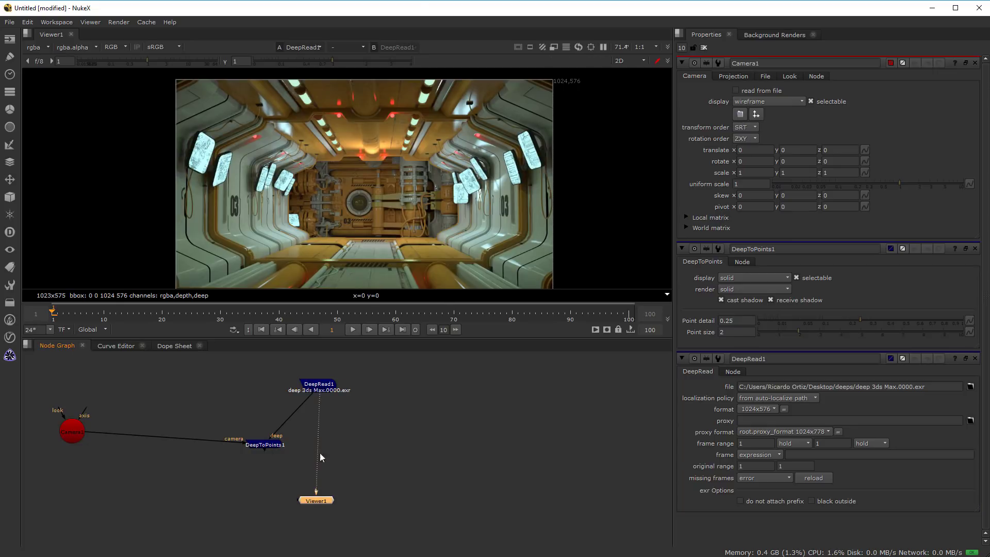
{"action": "left_click", "coordinate": [259, 446]}
{"action": "key", "text": "1"}
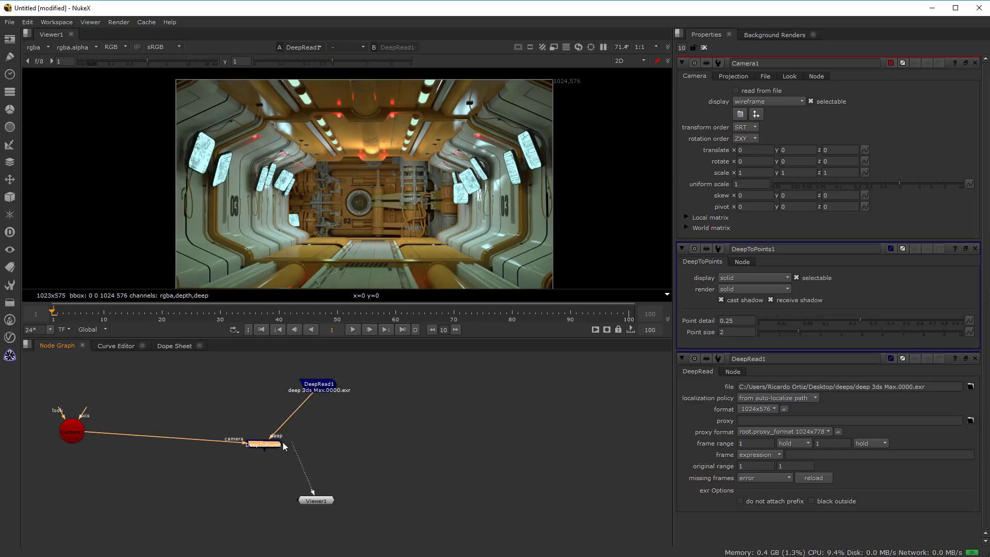
Examine where the hallway point cloud sits relative to Camera1 in the 3D view.
{"action": "left_click", "coordinate": [527, 230]}
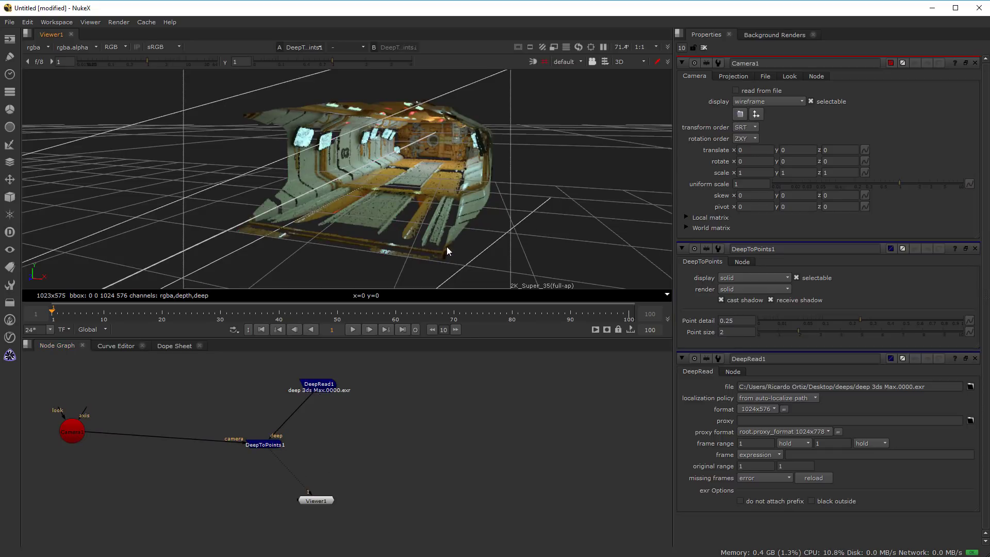
{"action": "mouse_move", "coordinate": [454, 227]}
{"action": "left_mouse_down", "text": "ctrl"}
{"action": "mouse_move", "coordinate": [440, 233]}
{"action": "mouse_move", "coordinate": [443, 223]}
{"action": "left_mouse_up", "text": "ctrl"}
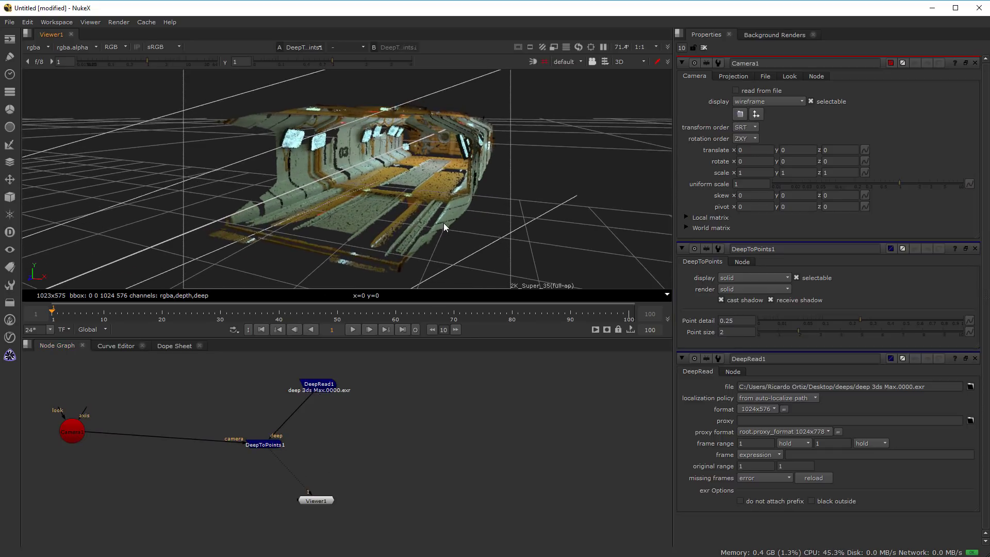
{"action": "scroll", "coordinate": [462, 273], "scroll_direction": "down", "scroll_amount": 5}
{"action": "middle_click_drag", "start_coordinate": [339, 196], "coordinate": [368, 203]}
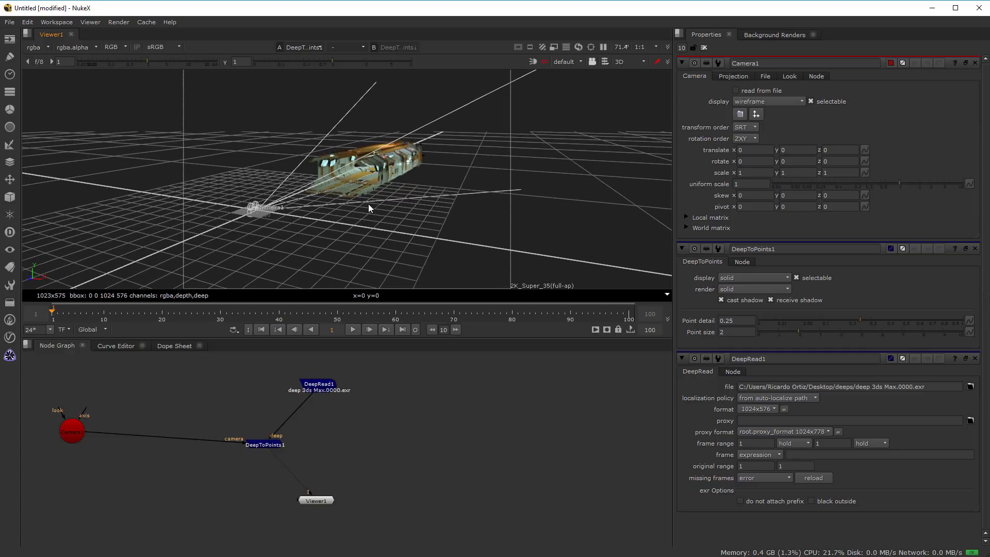
{"action": "scroll", "coordinate": [406, 198], "scroll_direction": "up", "scroll_amount": 3}
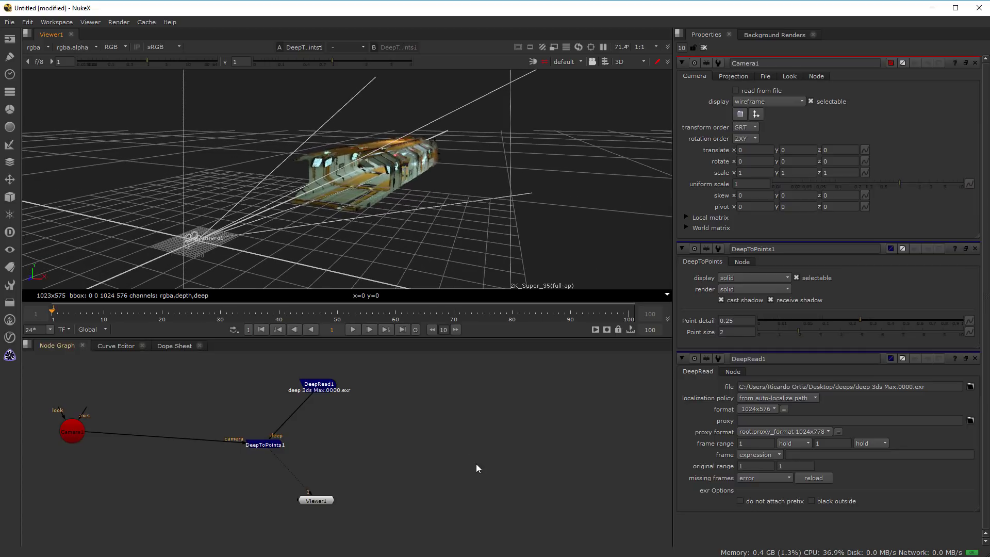